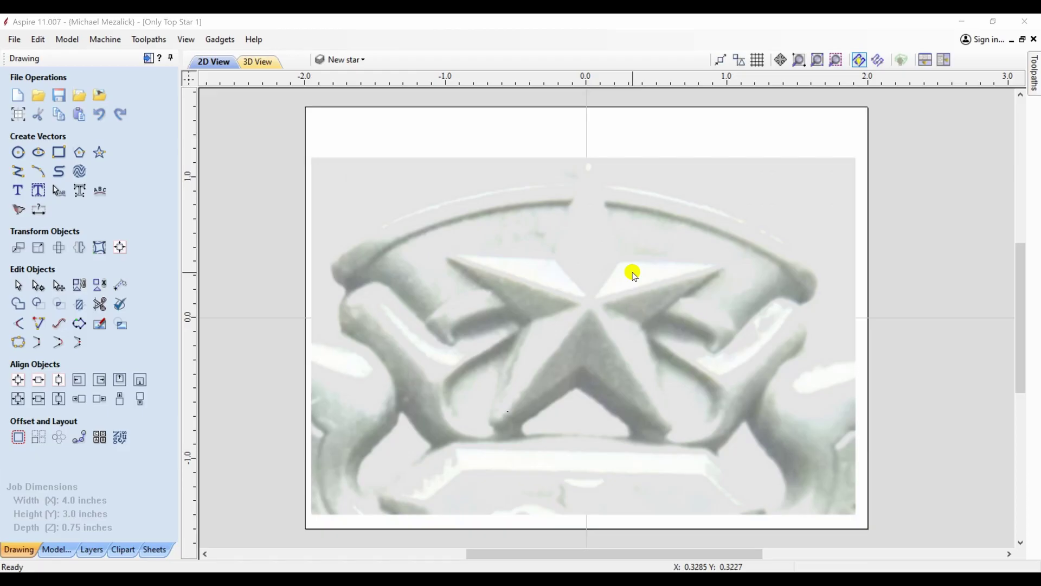
Step: Select the faded star reference photo in the 2D view
{"action": "left_click", "coordinate": [595, 302]}
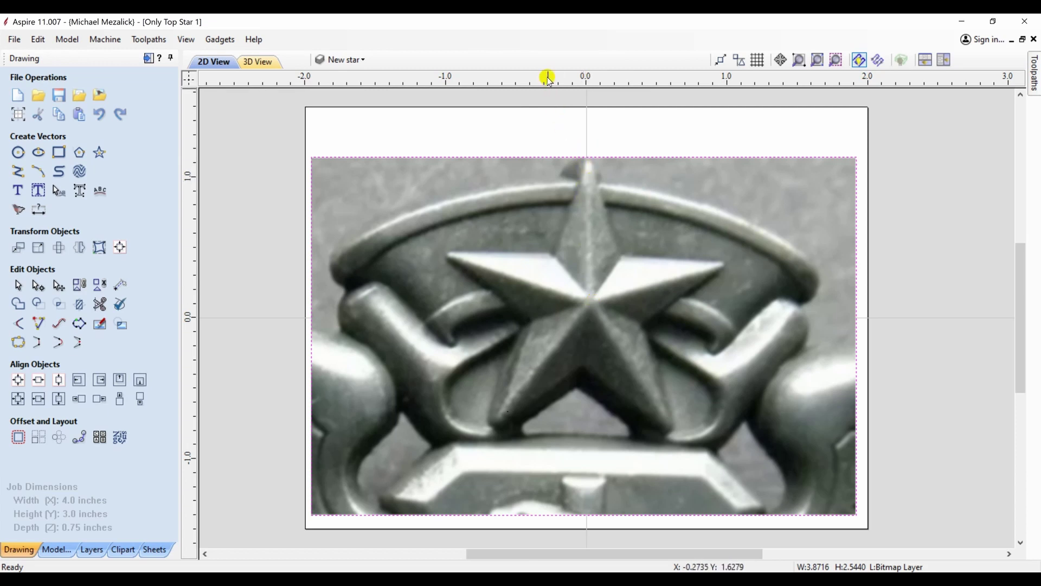
Step: Add horizontal guides at the star's tip and centre, plus a vertical centre-line guide
{"action": "left_click_drag", "start_coordinate": [549, 80], "coordinate": [547, 156]}
{"action": "left_click_drag", "start_coordinate": [526, 79], "coordinate": [531, 297]}
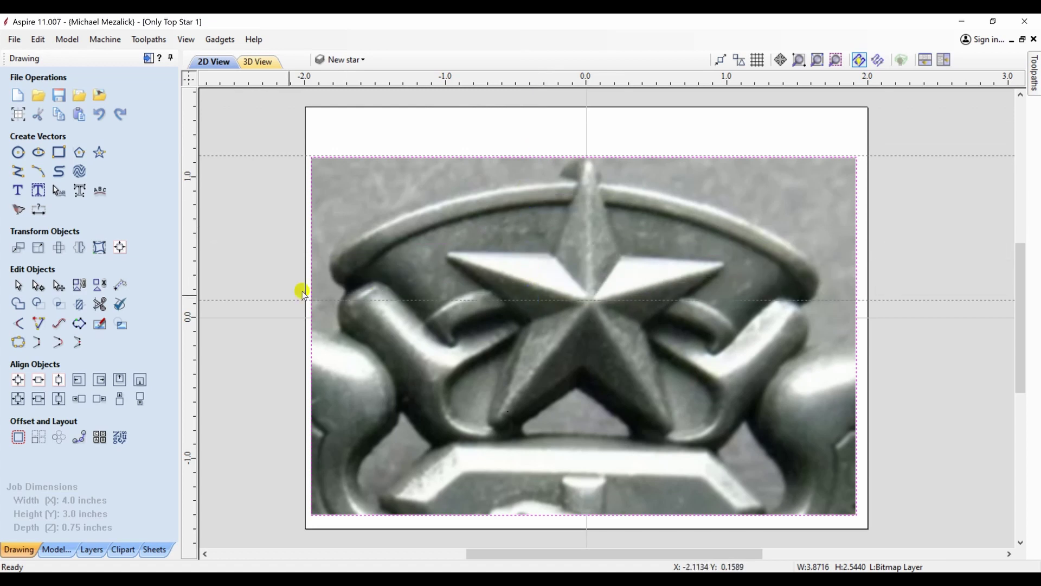
{"action": "left_click_drag", "start_coordinate": [190, 353], "coordinate": [584, 309]}
{"action": "left_click", "coordinate": [278, 366]}
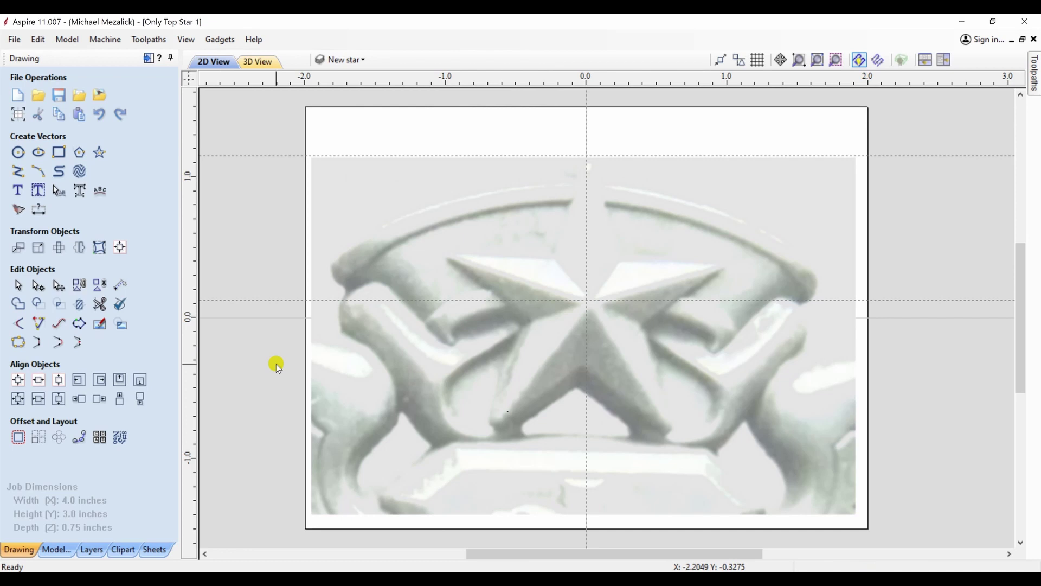
Step: Draw a 5-point star at 0.0, 0.125 with 1.0345-inch outer and 37% inner radius
{"action": "left_click", "coordinate": [101, 158]}
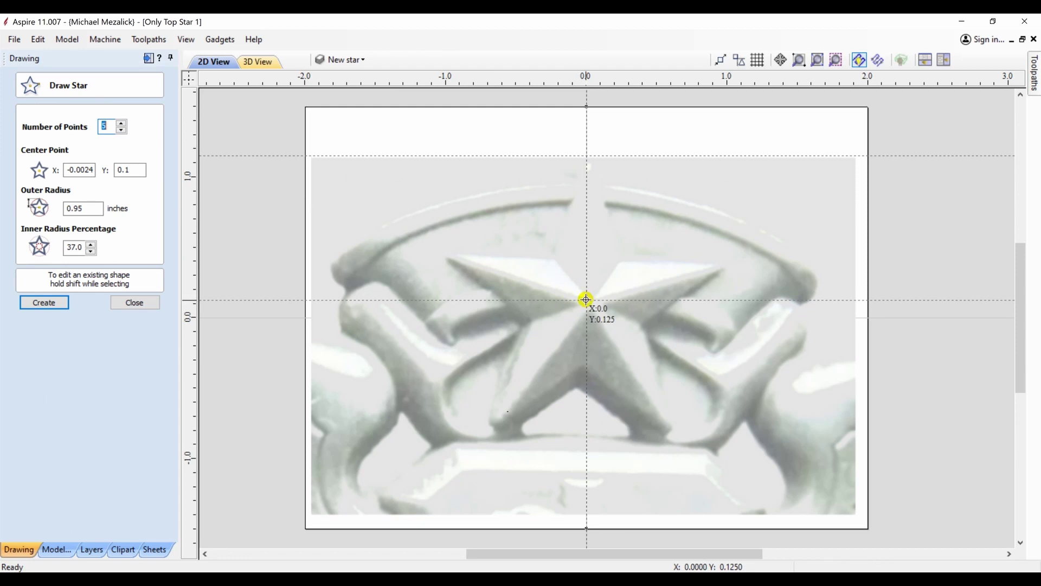
{"action": "left_click_drag", "start_coordinate": [586, 299], "coordinate": [731, 320]}
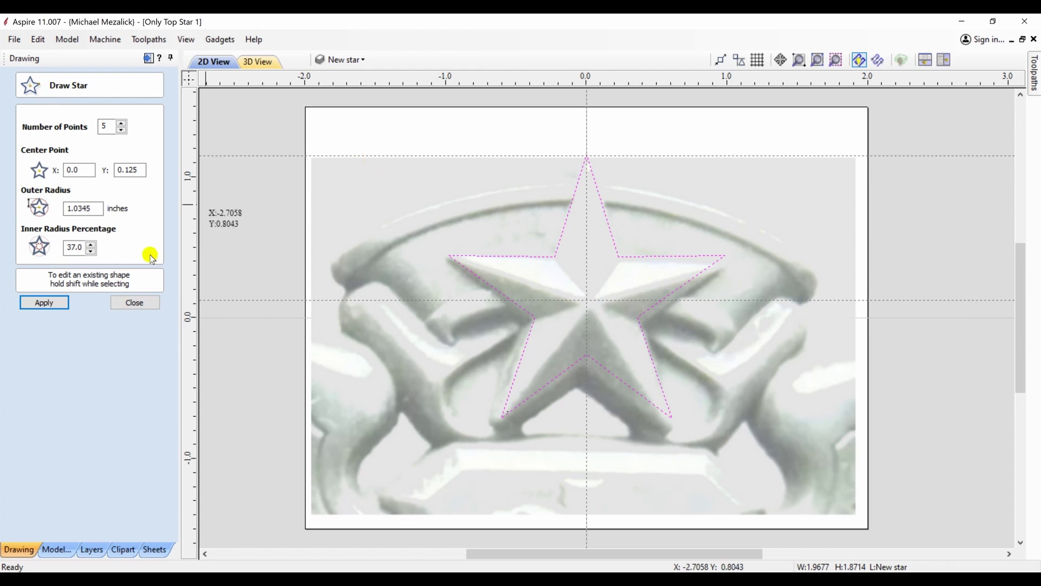
{"action": "left_click", "coordinate": [136, 303]}
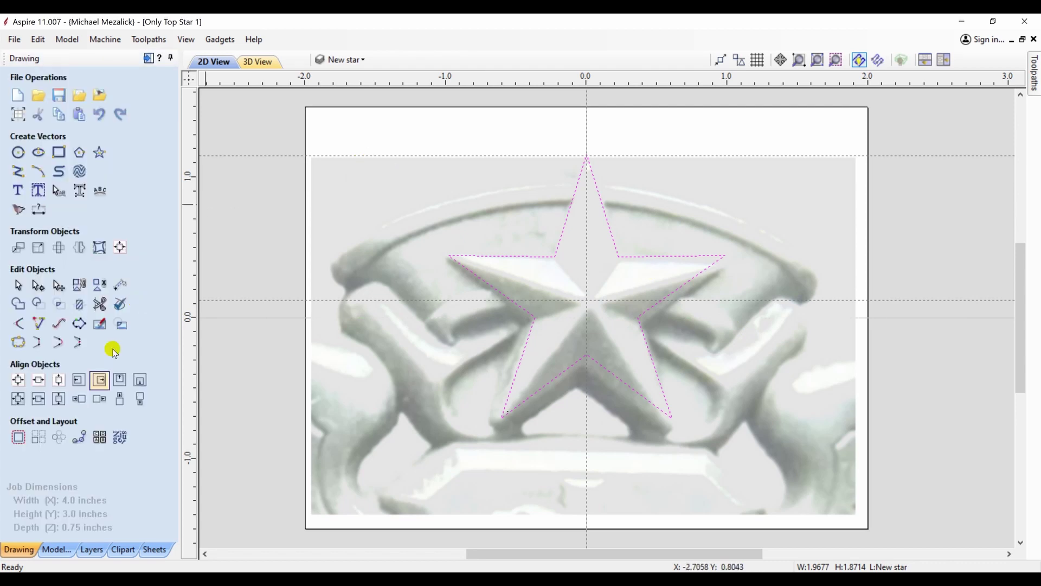
Step: Create an angled-profile shape component named Star from the star vector
{"action": "left_click", "coordinate": [51, 549]}
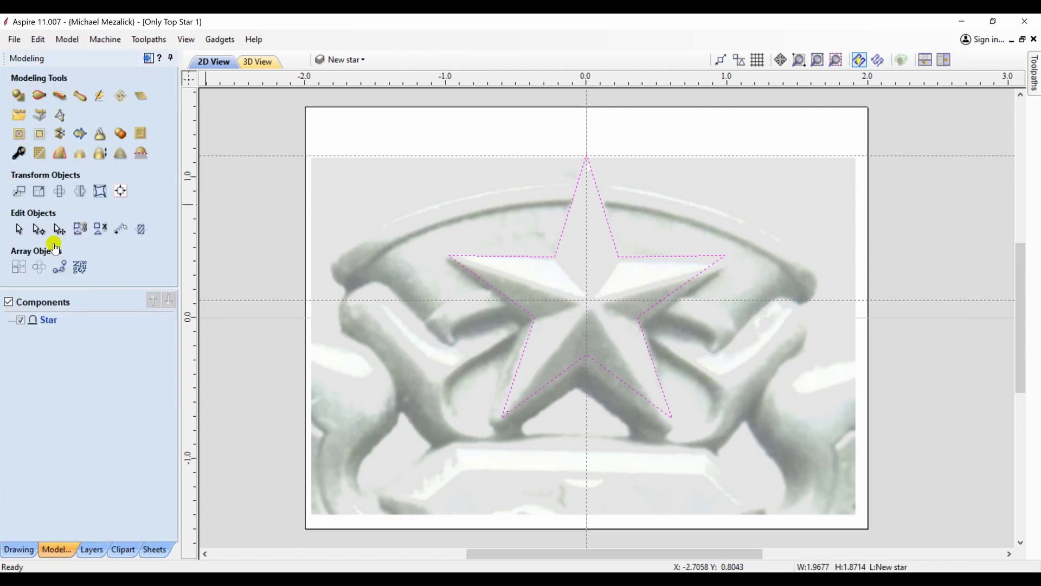
{"action": "left_click", "coordinate": [21, 101]}
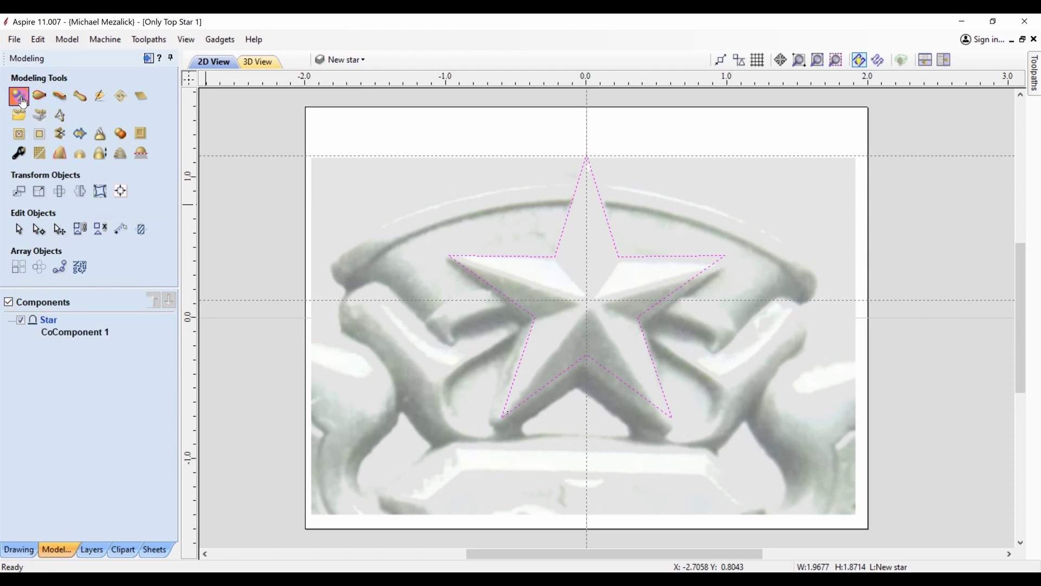
{"action": "left_click", "coordinate": [105, 131]}
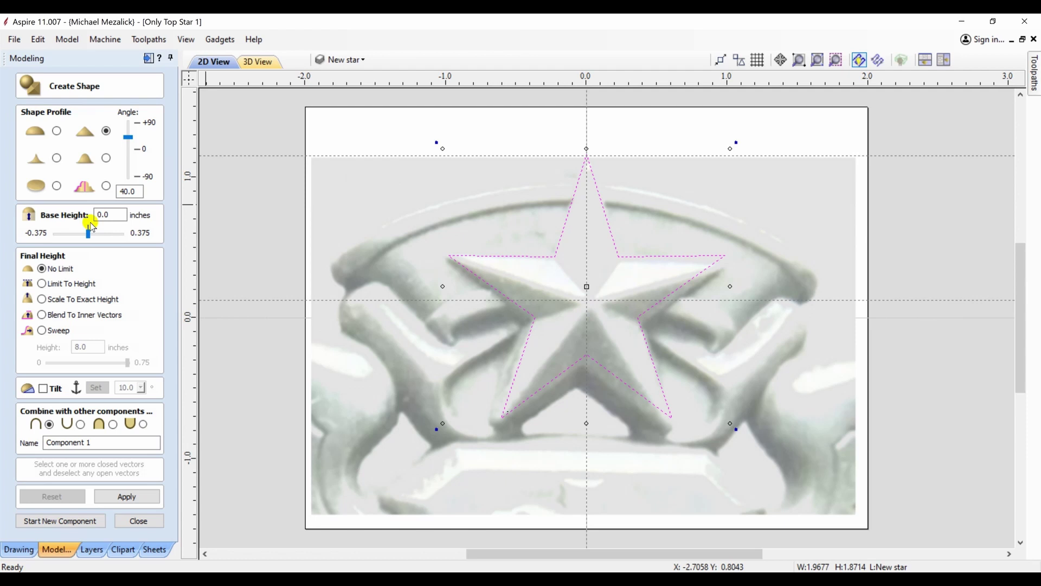
{"action": "double_click", "coordinate": [96, 444]}
{"action": "left_click_drag", "start_coordinate": [95, 444], "coordinate": [18, 437]}
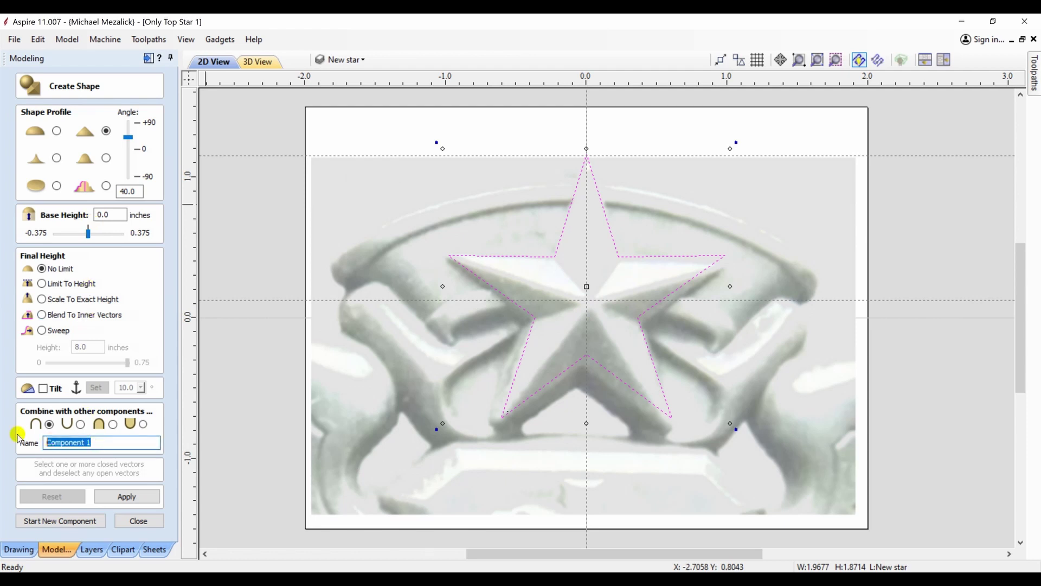
{"action": "type", "text": "SA"}
{"action": "key", "text": "BackSpace"}
{"action": "type", "text": "tar"}
{"action": "left_click", "coordinate": [112, 424]}
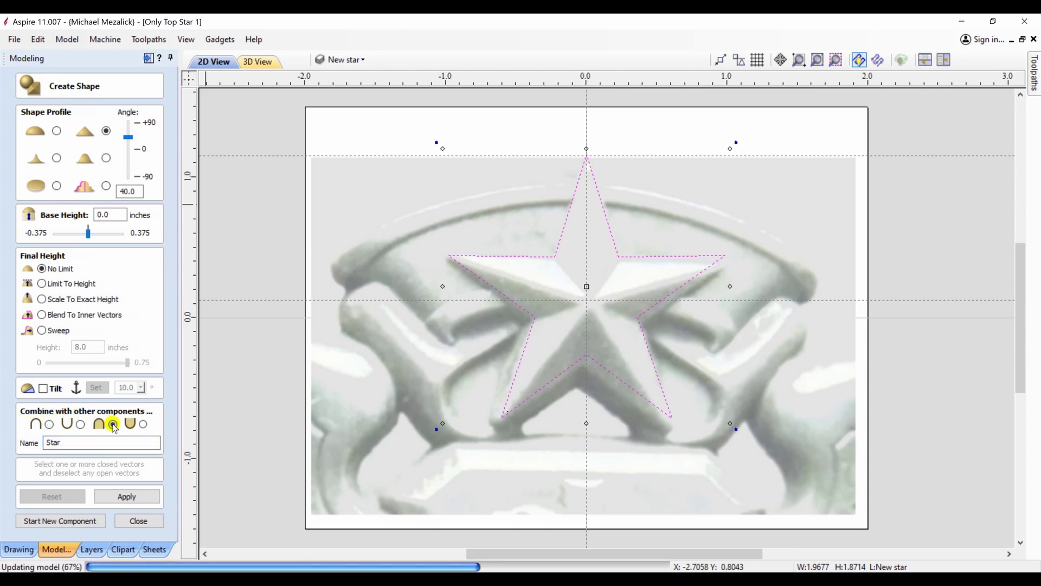
{"action": "left_click", "coordinate": [135, 495]}
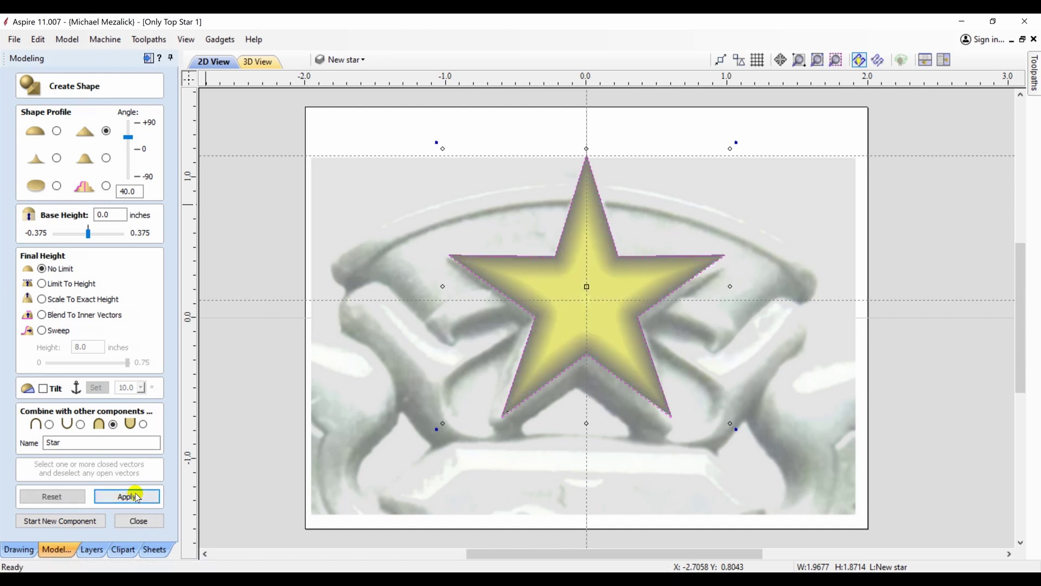
Step: Change the Star profile to an 18° angle and 0.0375-inch base height and apply
{"action": "key", "text": "F4"}
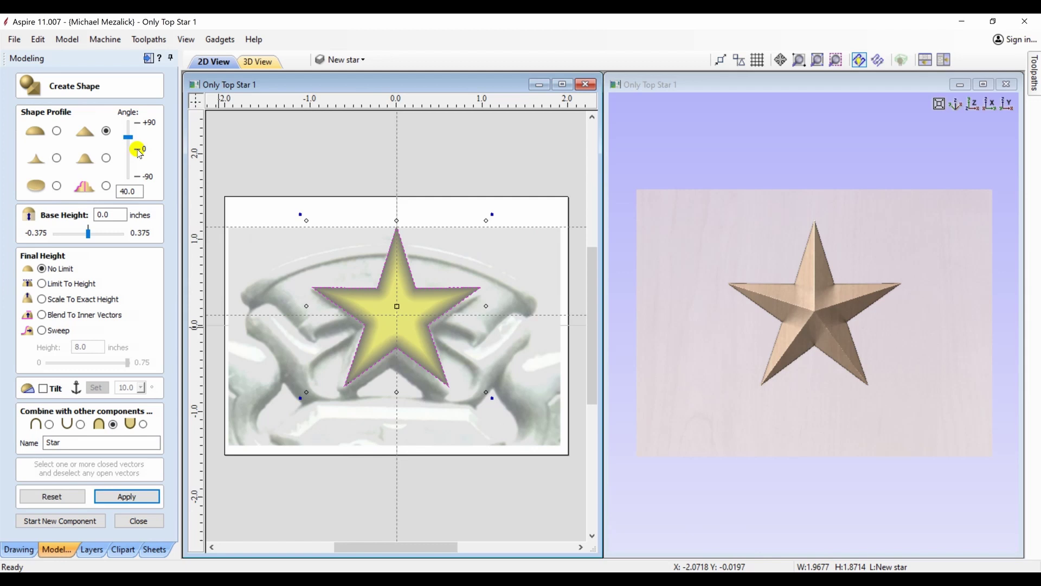
{"action": "left_click_drag", "start_coordinate": [133, 141], "coordinate": [133, 150]}
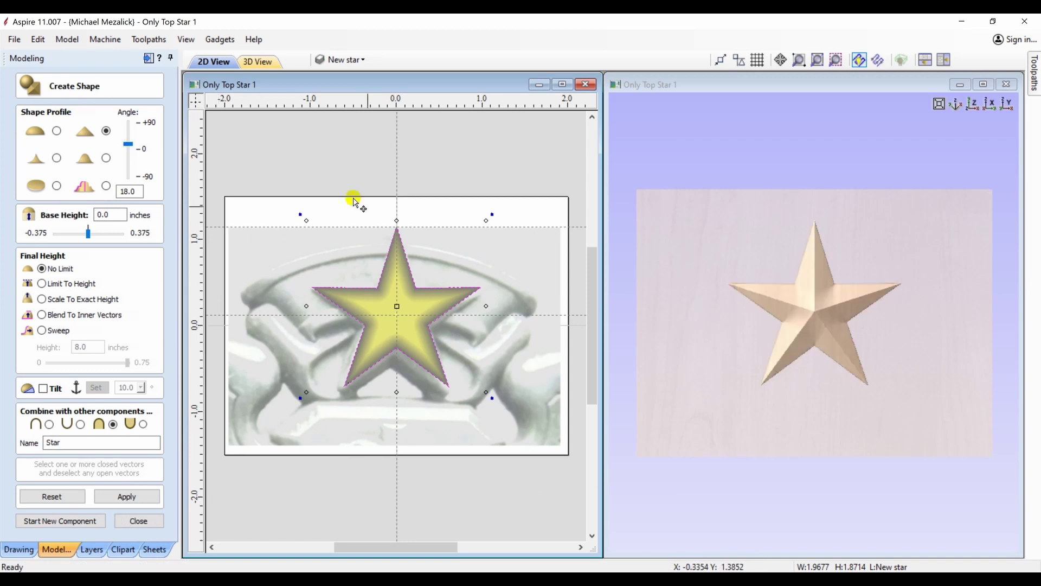
{"action": "mouse_move", "coordinate": [822, 415]}
{"action": "left_mouse_down"}
{"action": "mouse_move", "coordinate": [786, 262]}
{"action": "mouse_move", "coordinate": [727, 211]}
{"action": "mouse_move", "coordinate": [813, 339]}
{"action": "mouse_move", "coordinate": [824, 411]}
{"action": "left_mouse_up"}
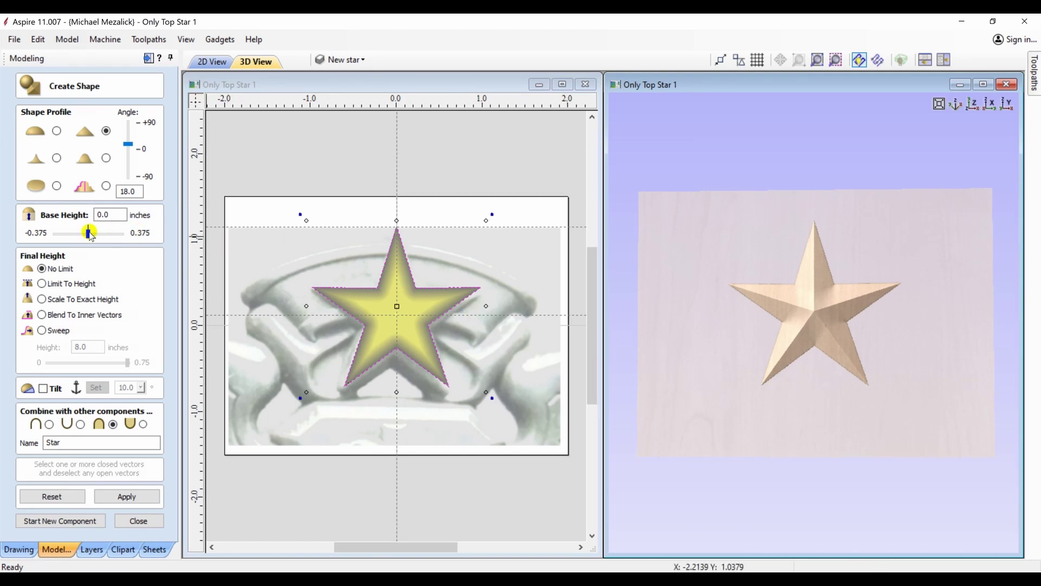
{"action": "left_click_drag", "start_coordinate": [90, 233], "coordinate": [93, 234]}
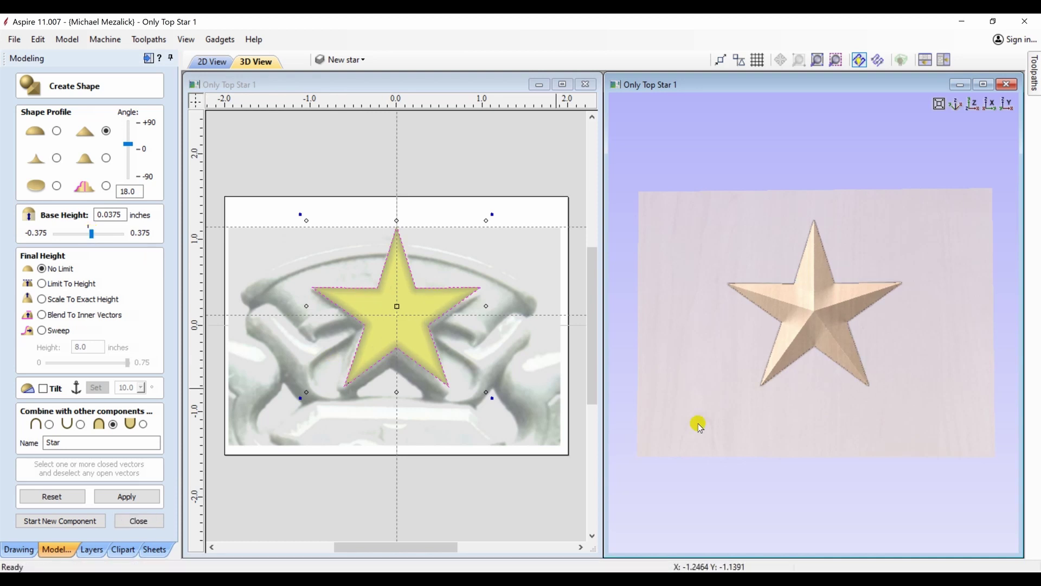
{"action": "left_click_drag", "start_coordinate": [848, 440], "coordinate": [818, 347]}
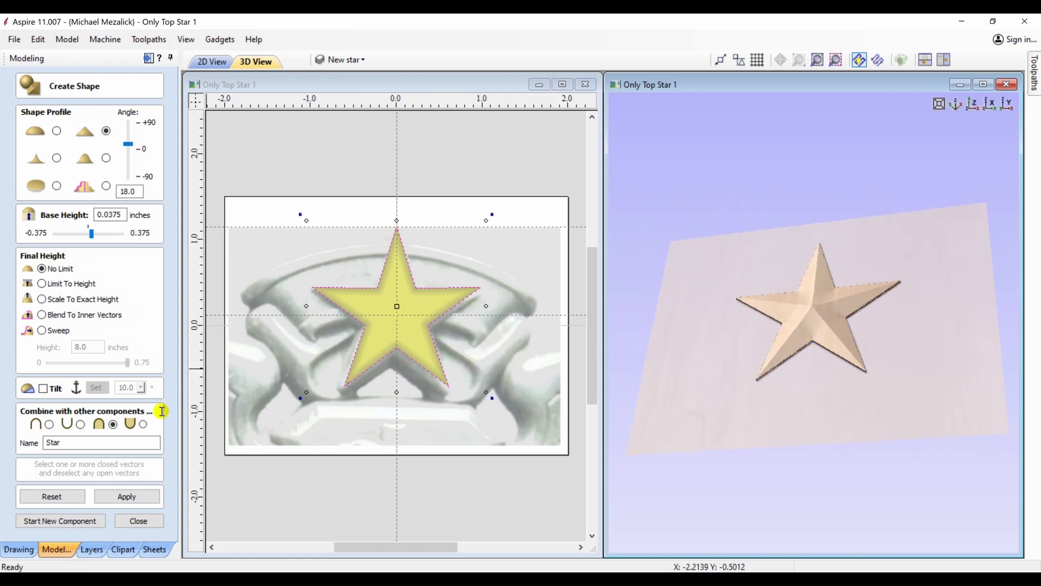
{"action": "left_click", "coordinate": [127, 497]}
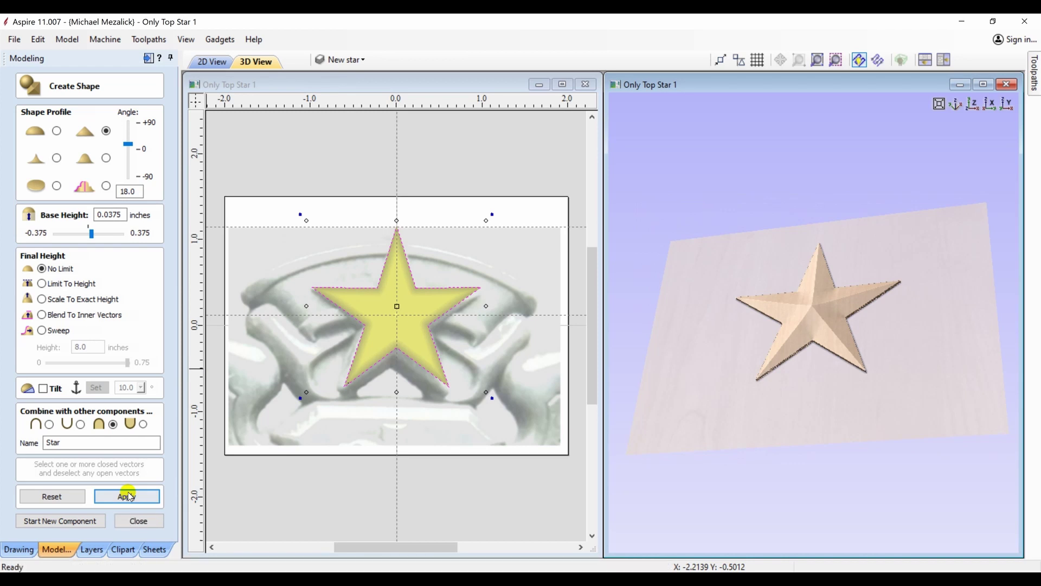
{"action": "left_click", "coordinate": [136, 520]}
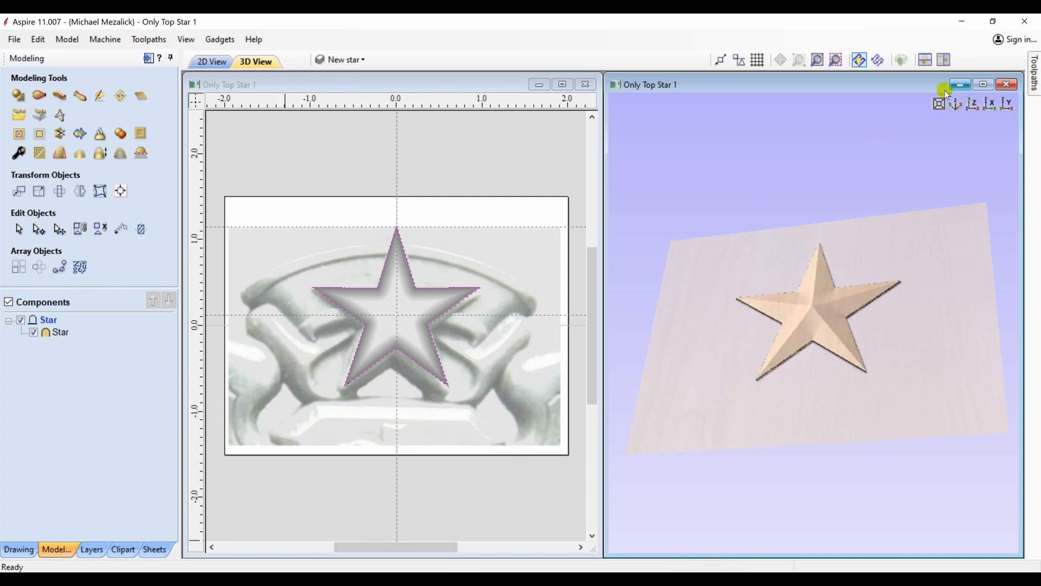
Step: Hide the Star component and zoom the 2D view in on the star's centre
{"action": "left_click", "coordinate": [974, 103]}
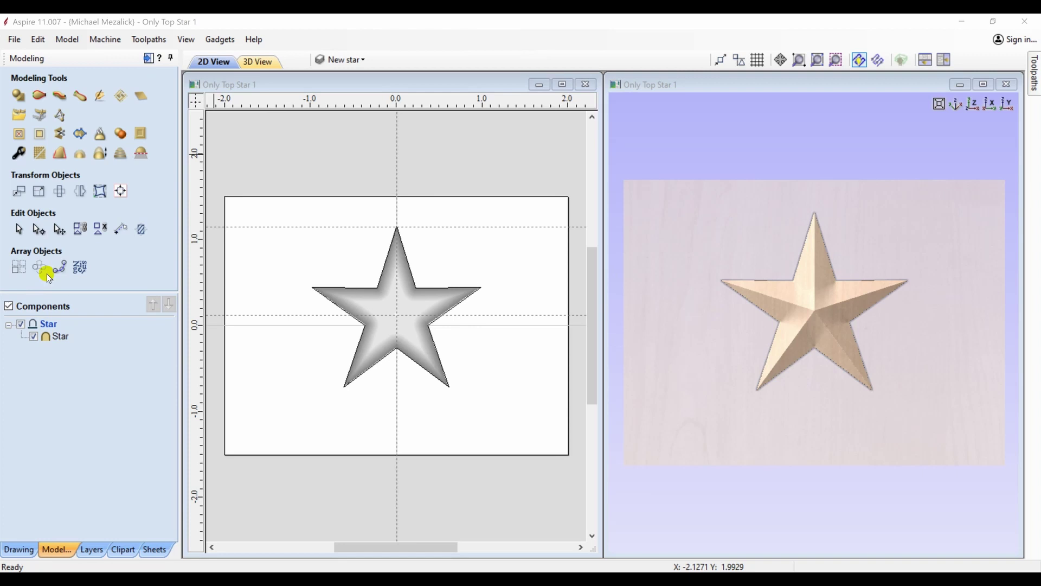
{"action": "left_click", "coordinate": [35, 334]}
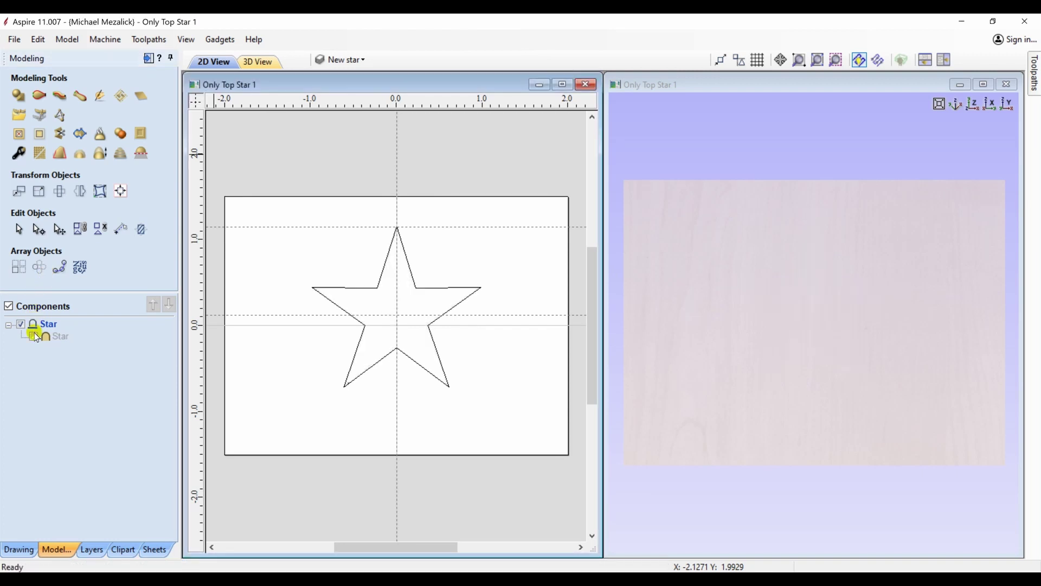
{"action": "left_click", "coordinate": [562, 84]}
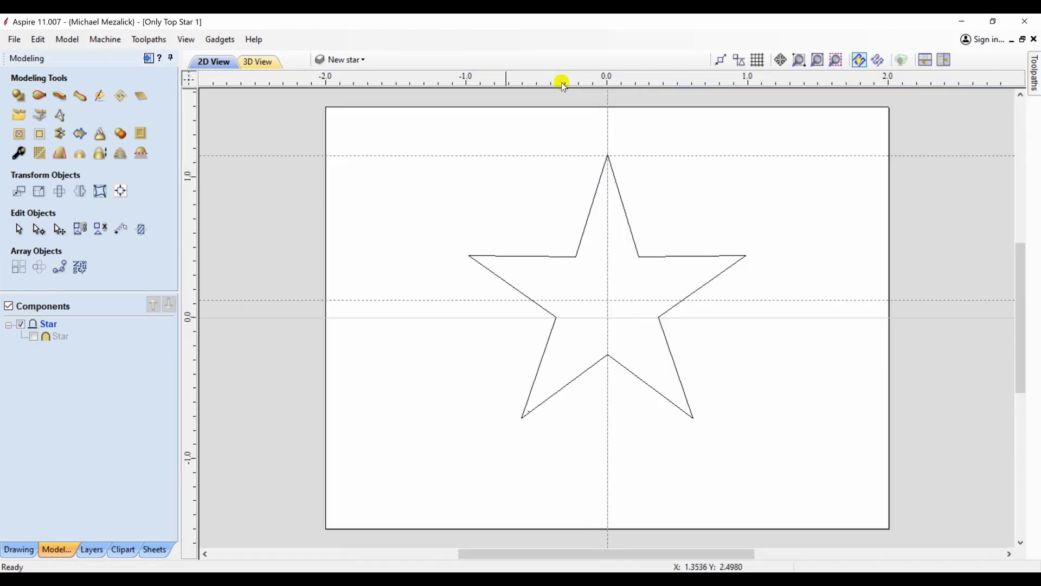
{"action": "left_click", "coordinate": [800, 60]}
{"action": "left_click", "coordinate": [608, 295]}
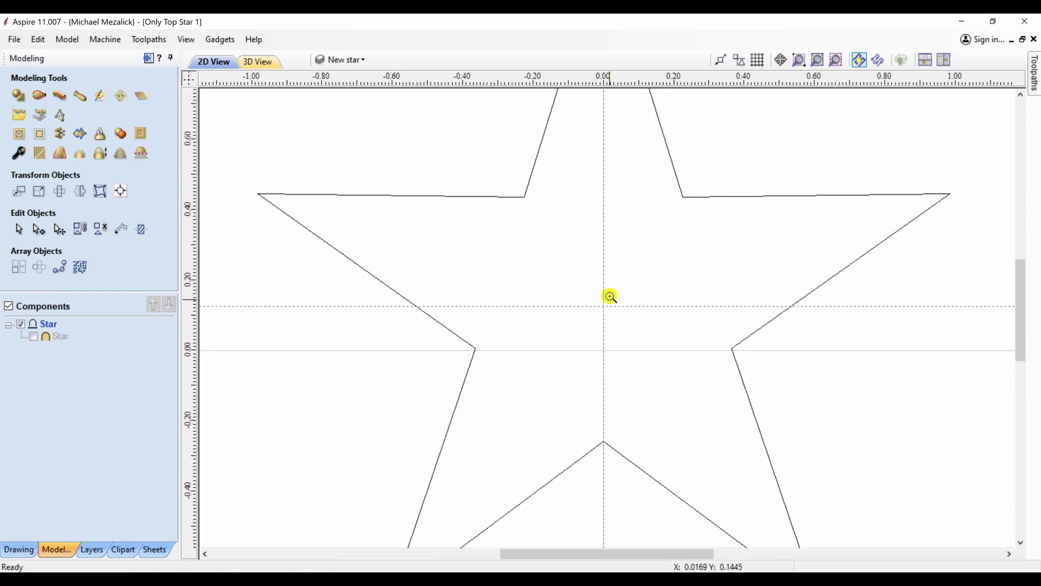
{"action": "left_click", "coordinate": [607, 309]}
{"action": "left_click", "coordinate": [607, 309]}
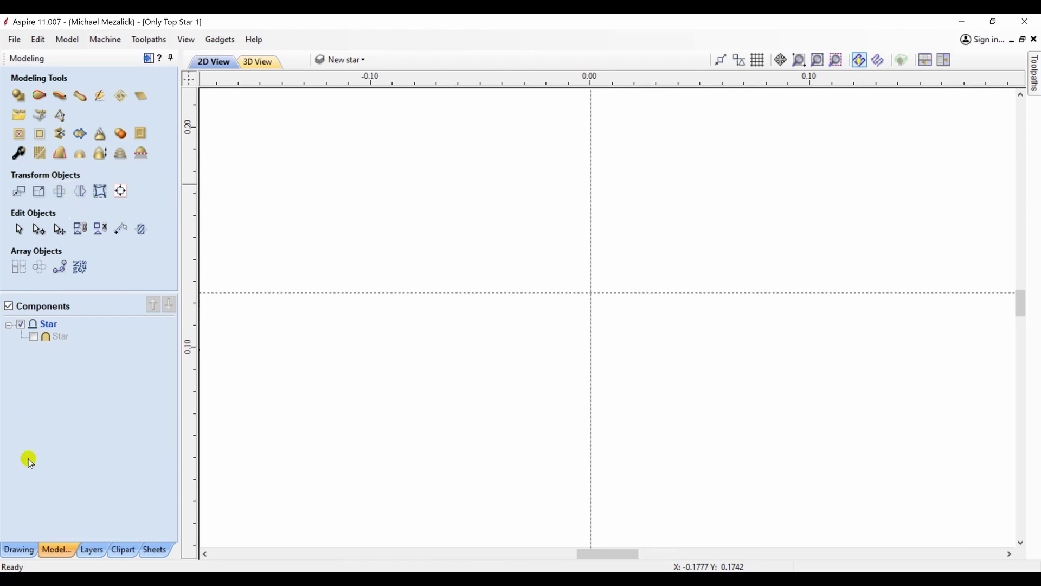
Step: Place a 0.01-inch circle at the star's centre (0.0, 0.125), then select star and circle
{"action": "left_click", "coordinate": [20, 547]}
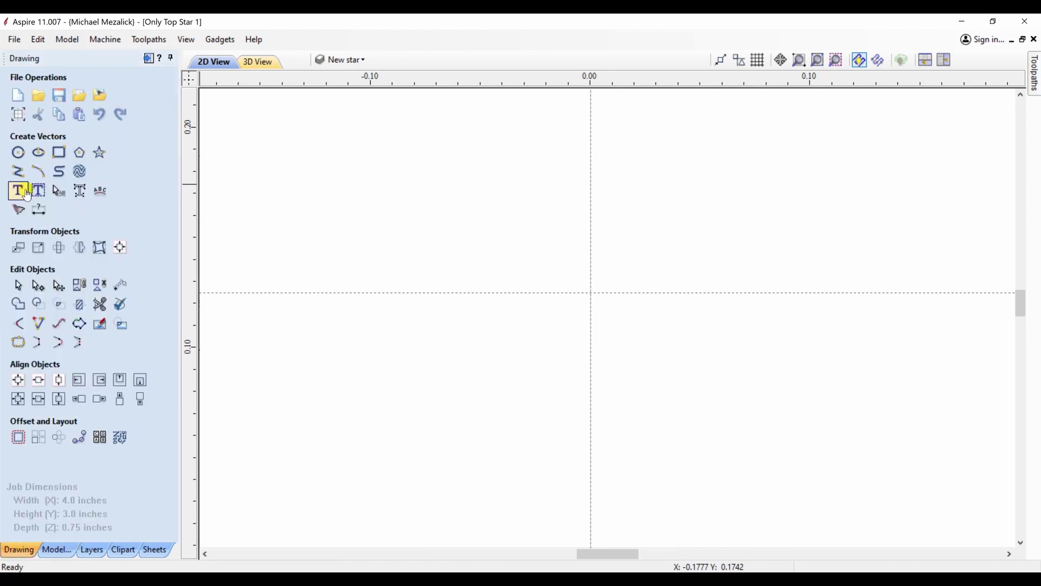
{"action": "left_click", "coordinate": [19, 152]}
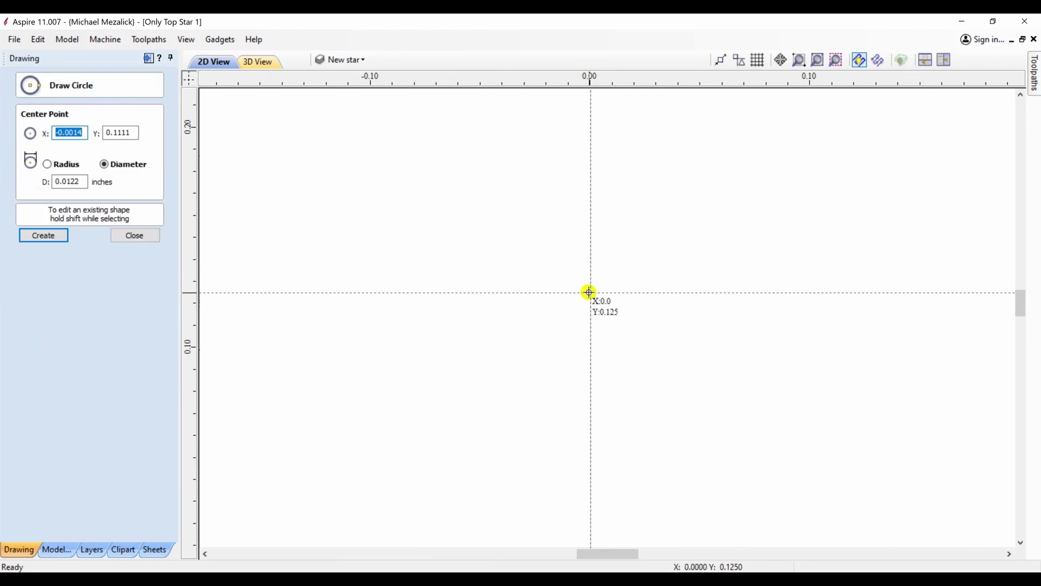
{"action": "left_click_drag", "start_coordinate": [591, 293], "coordinate": [601, 297]}
{"action": "left_click", "coordinate": [818, 60]}
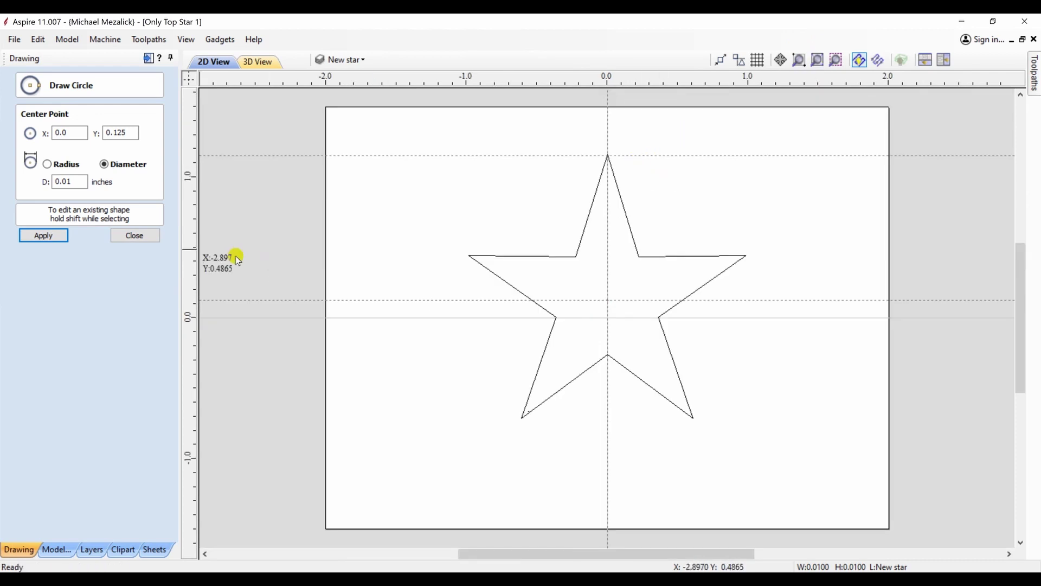
{"action": "left_click", "coordinate": [137, 236]}
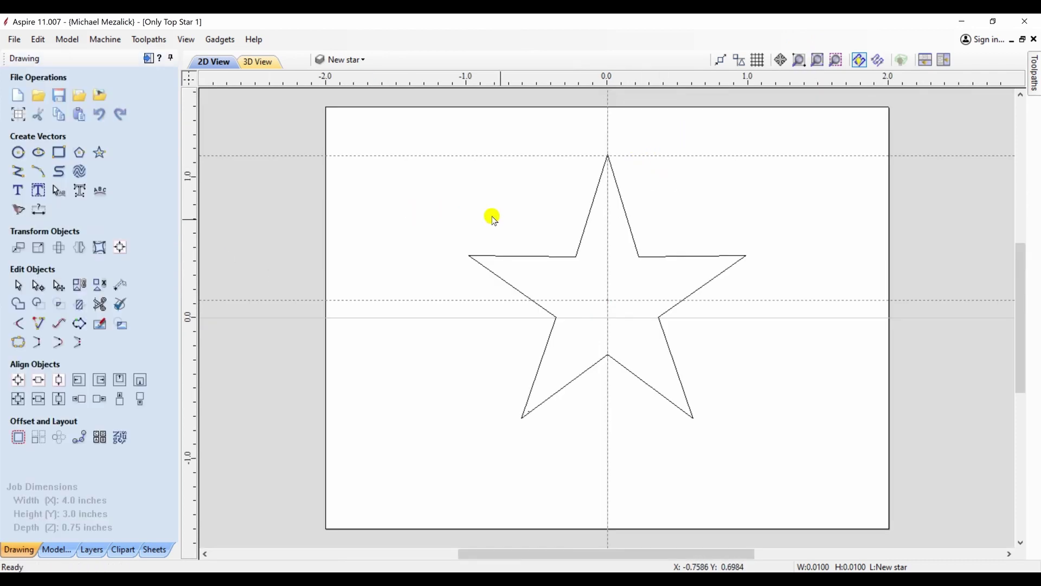
{"action": "left_click", "coordinate": [539, 256]}
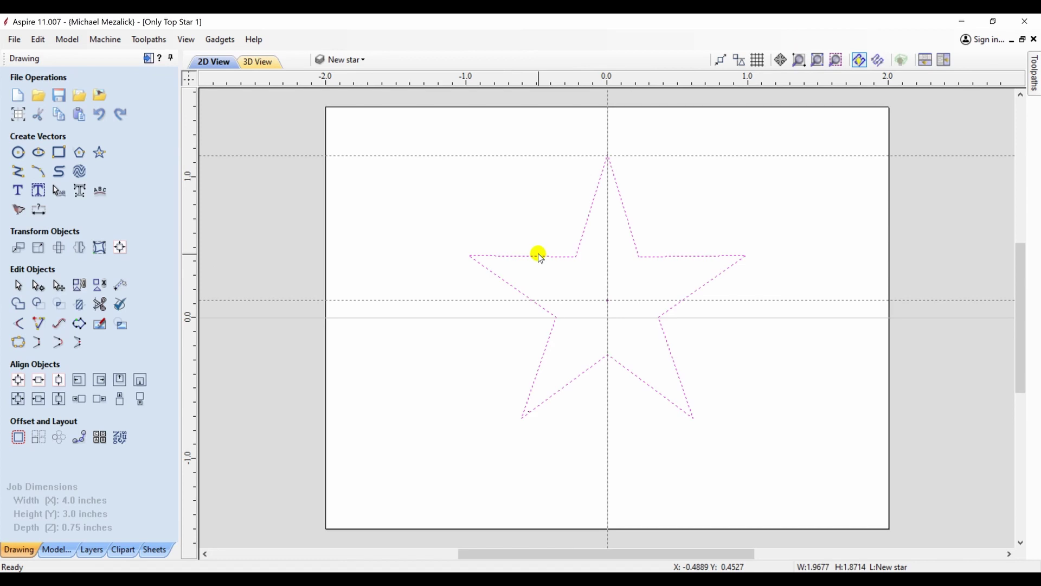
{"action": "left_click", "coordinate": [608, 302], "text": "shift"}
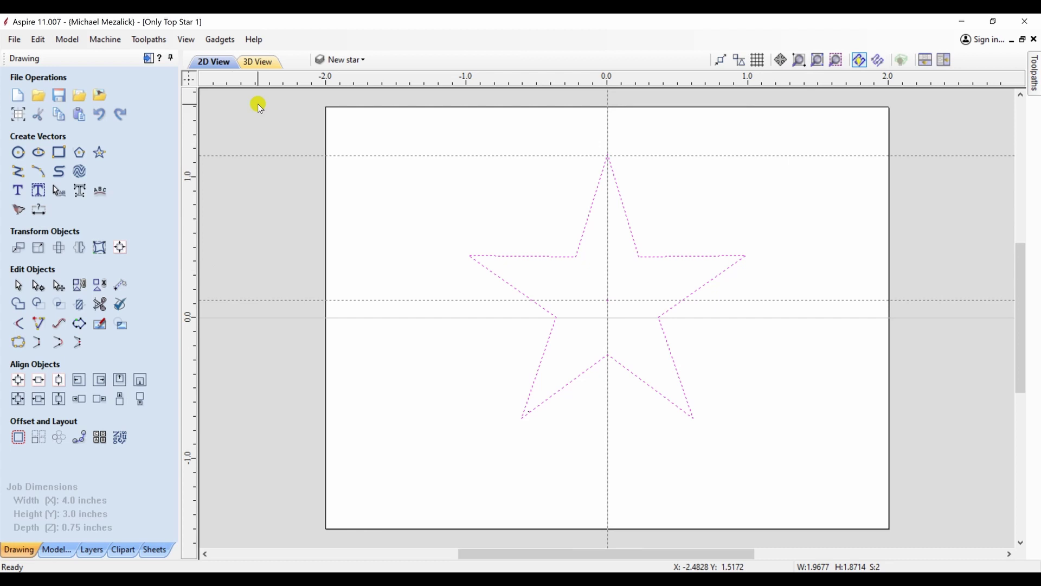
Step: Draw a two-segment profile line beside the star (15° rise, 0.1876-inch drop) and reselect the star
{"action": "left_click", "coordinate": [398, 149]}
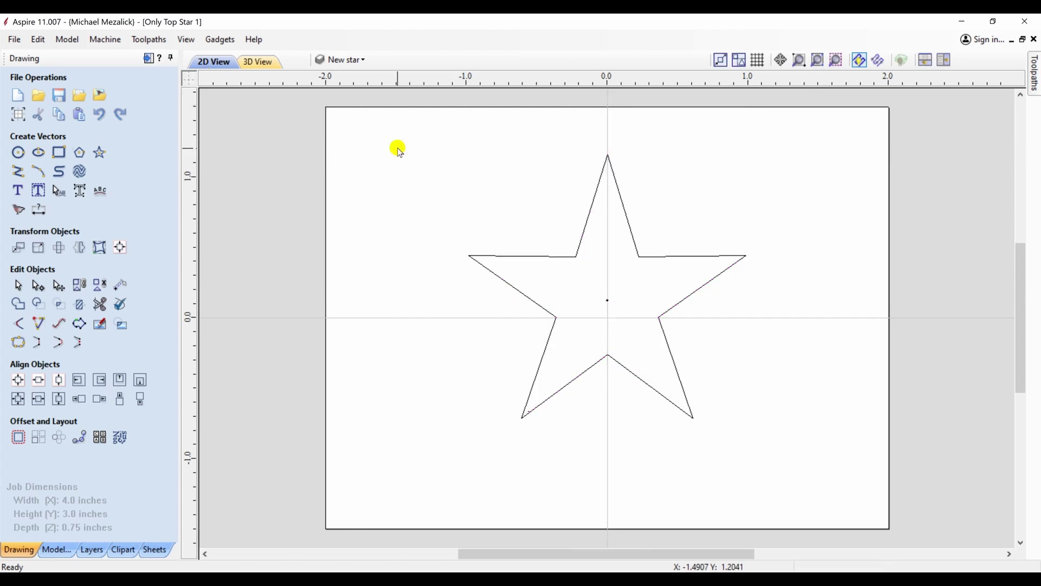
{"action": "left_click", "coordinate": [18, 171]}
{"action": "left_click", "coordinate": [381, 162]}
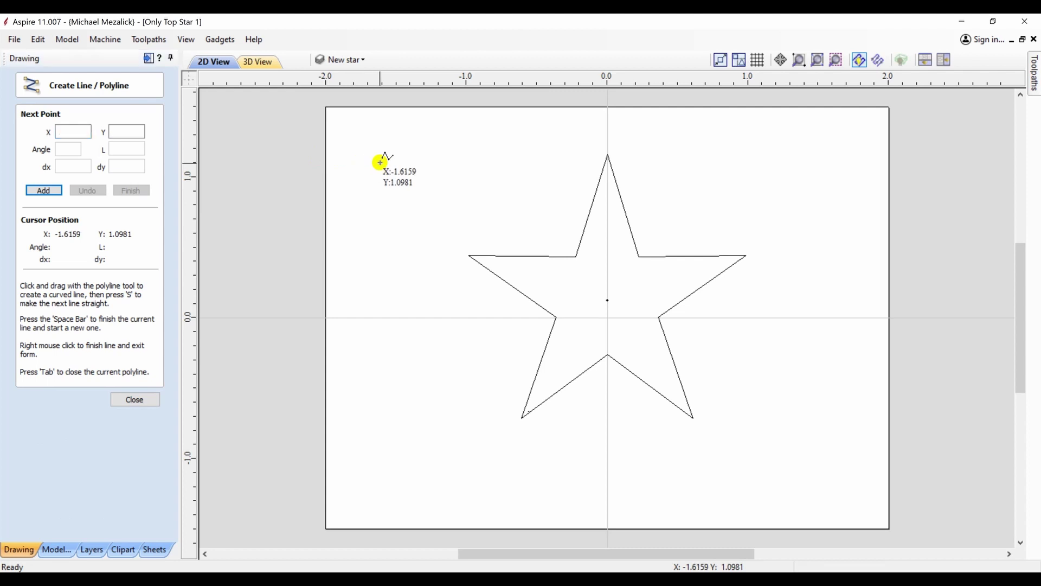
{"action": "left_click", "coordinate": [479, 137]}
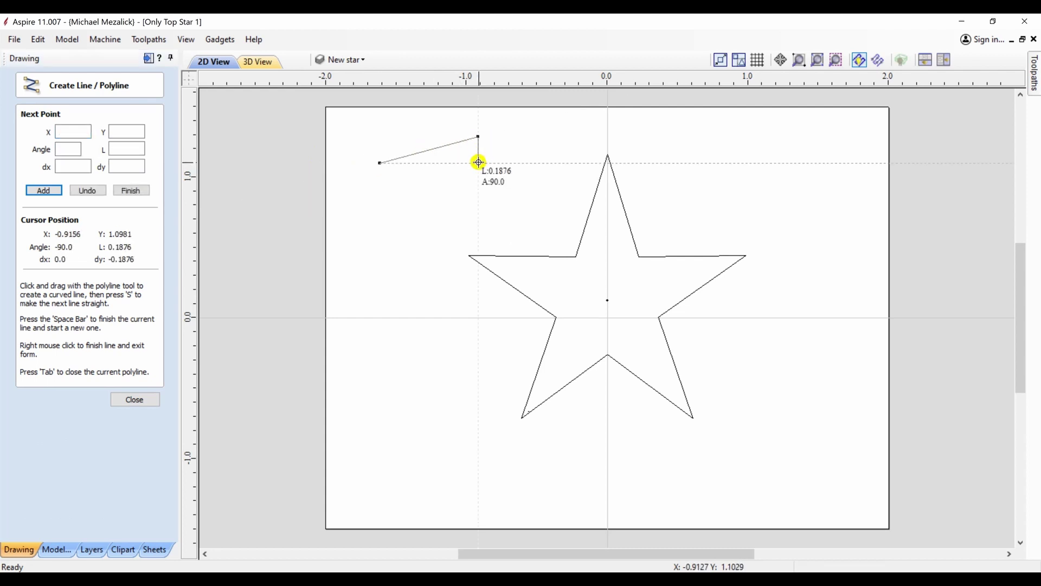
{"action": "left_click", "coordinate": [478, 162]}
{"action": "key", "text": "space"}
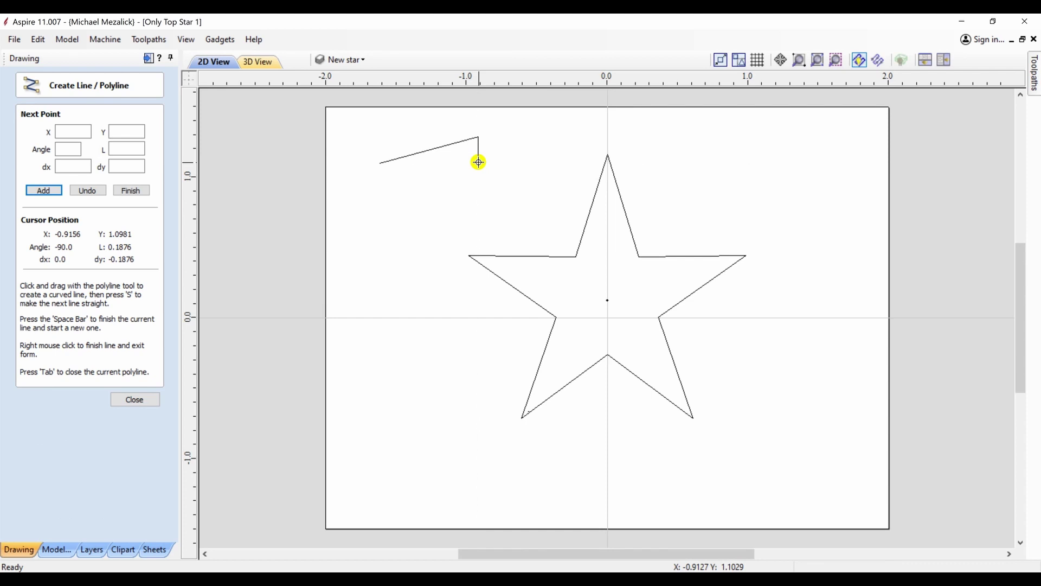
{"action": "right_click", "coordinate": [479, 164]}
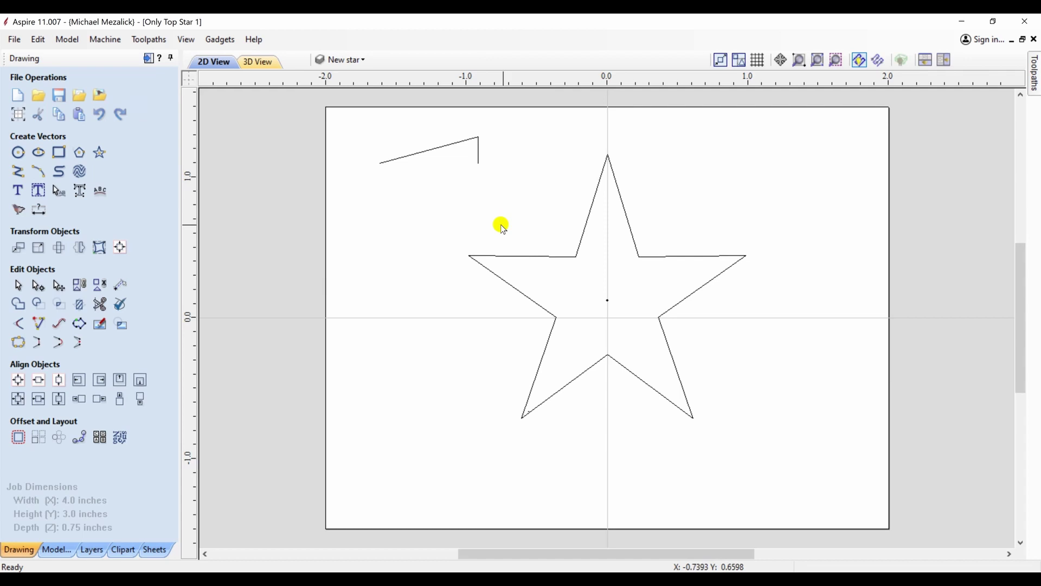
{"action": "left_click_drag", "start_coordinate": [695, 378], "coordinate": [595, 301]}
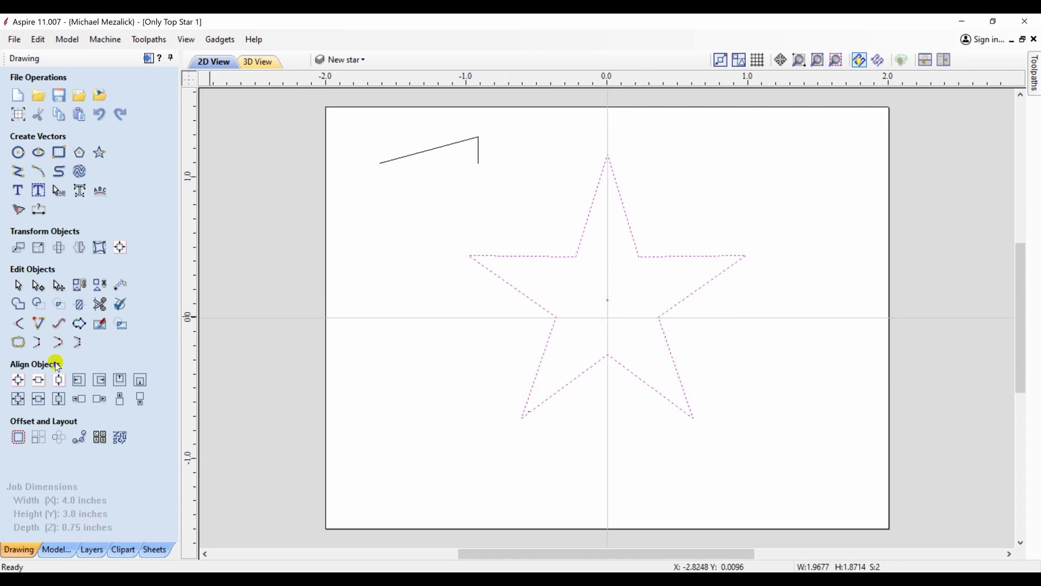
Step: Two Rail Sweep the star outline using the profile line as cross section
{"action": "left_click", "coordinate": [56, 550]}
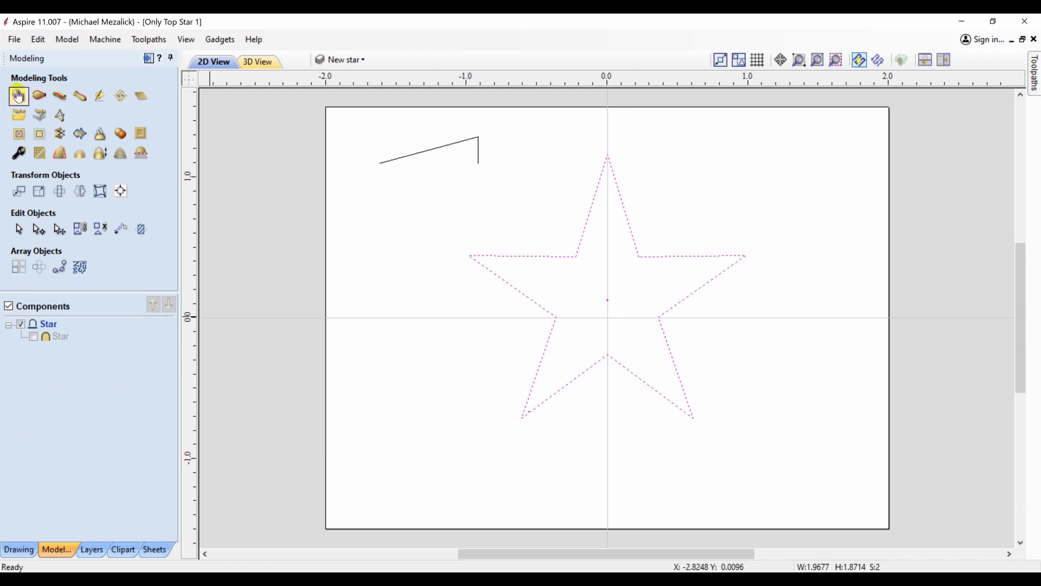
{"action": "left_click", "coordinate": [39, 97]}
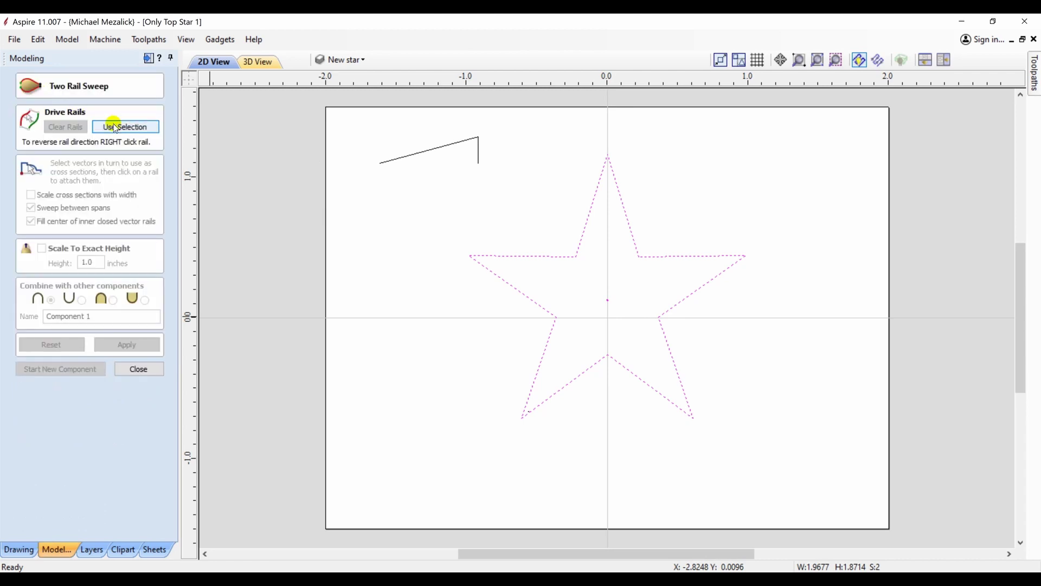
{"action": "left_click", "coordinate": [115, 126]}
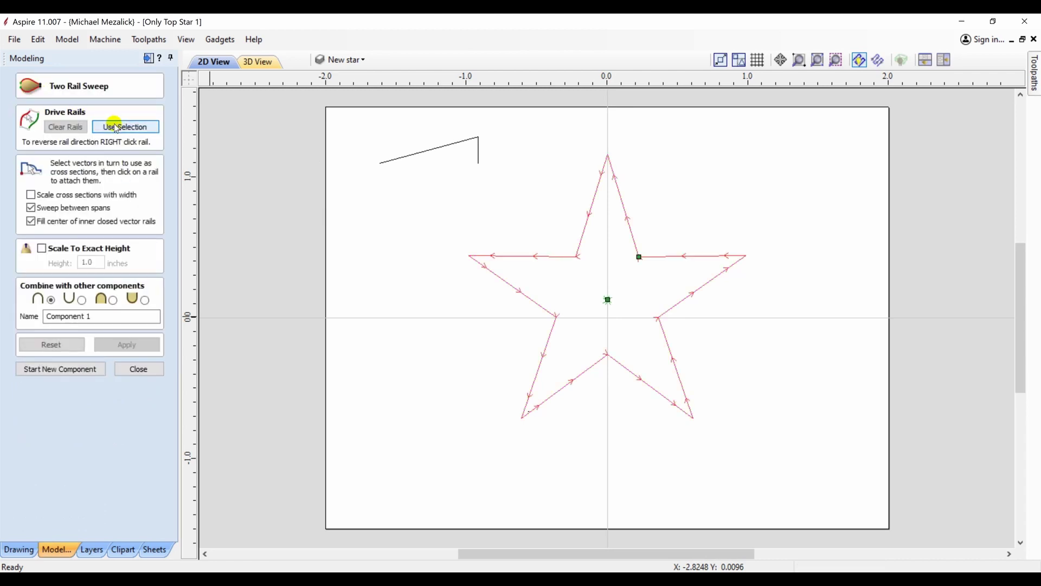
{"action": "left_click", "coordinate": [416, 155]}
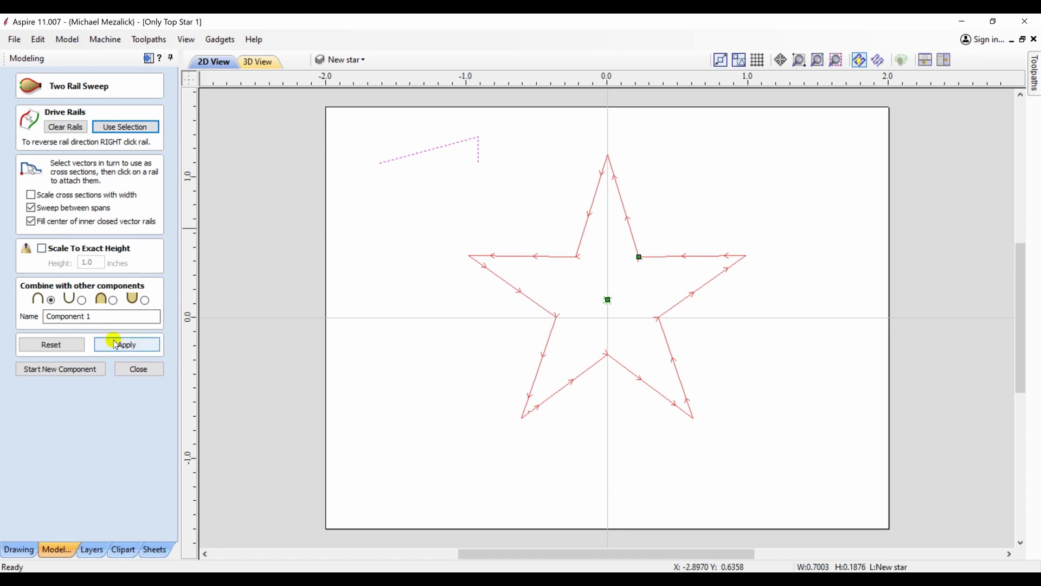
{"action": "left_click", "coordinate": [115, 344]}
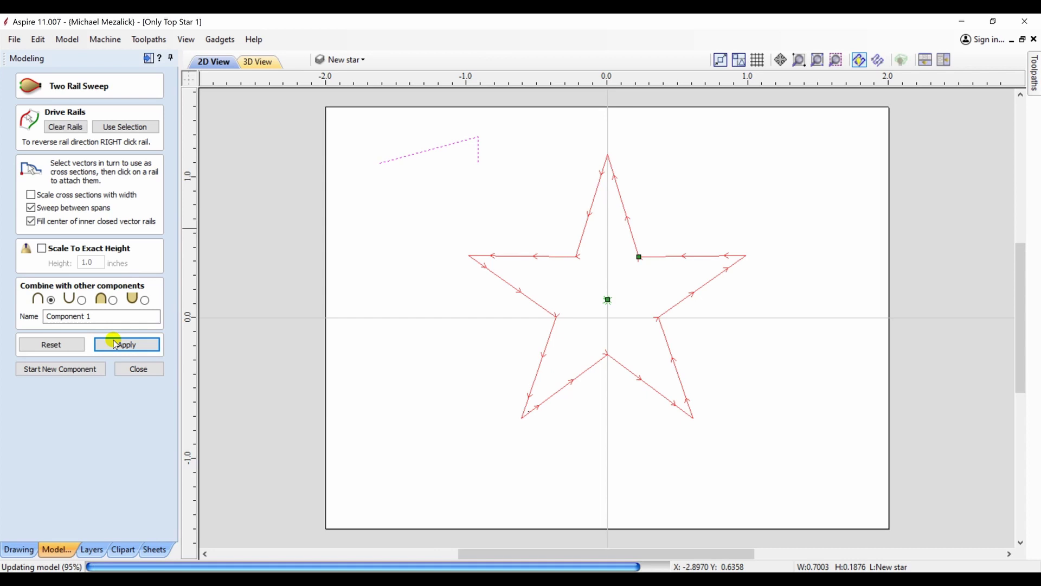
Step: Inspect the swept 3D star in the tiled 3D view and close the sweep
{"action": "key", "text": "F4"}
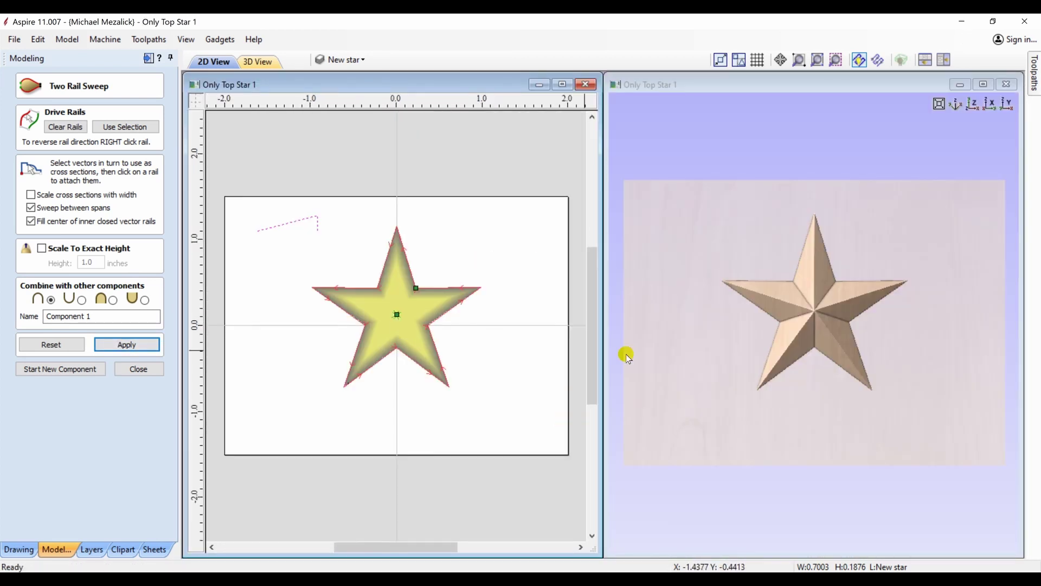
{"action": "left_click", "coordinate": [793, 407]}
{"action": "mouse_move", "coordinate": [793, 408]}
{"action": "left_mouse_down"}
{"action": "mouse_move", "coordinate": [804, 294]}
{"action": "mouse_move", "coordinate": [786, 203]}
{"action": "mouse_move", "coordinate": [795, 359]}
{"action": "mouse_move", "coordinate": [776, 397]}
{"action": "left_mouse_up"}
{"action": "right_click_drag", "start_coordinate": [777, 397], "coordinate": [880, 298]}
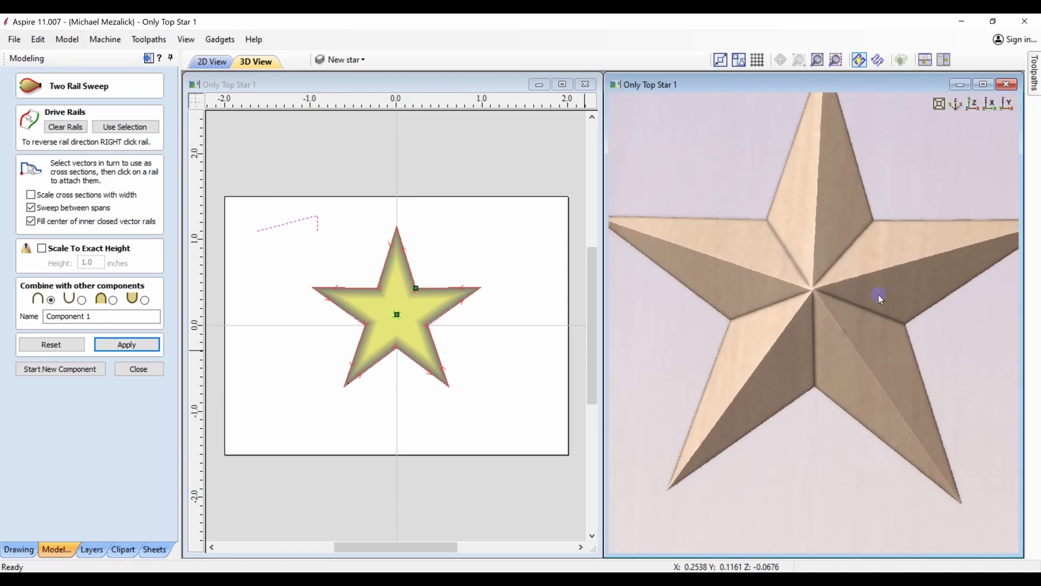
{"action": "left_click", "coordinate": [973, 104]}
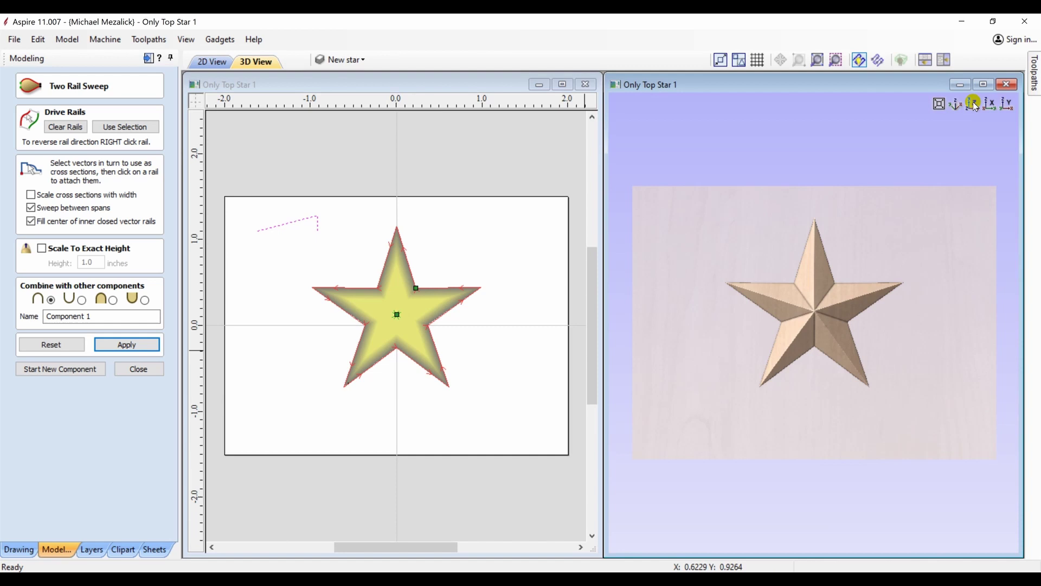
{"action": "left_click", "coordinate": [144, 370]}
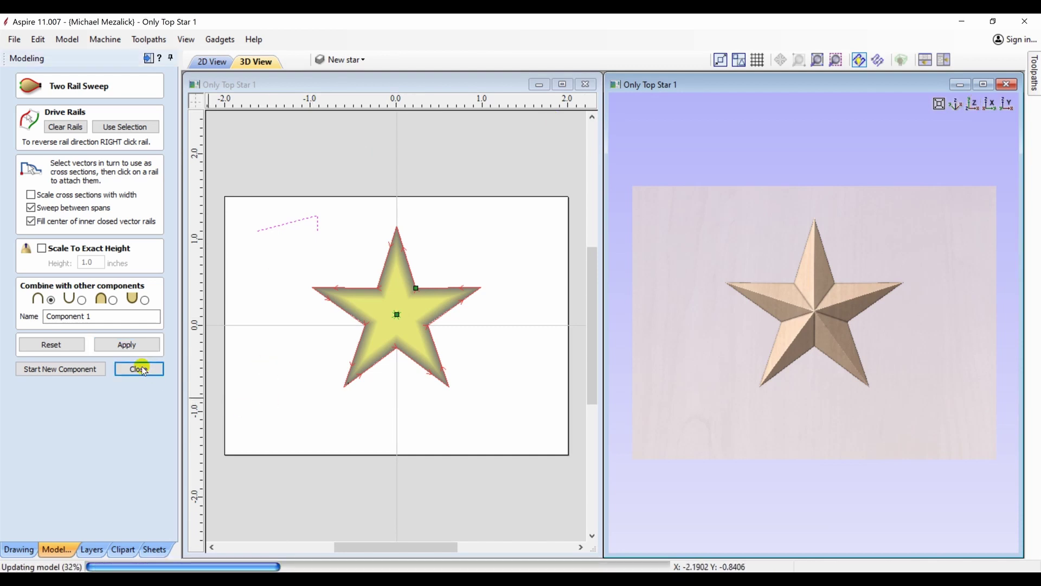
{"action": "left_click", "coordinate": [143, 369]}
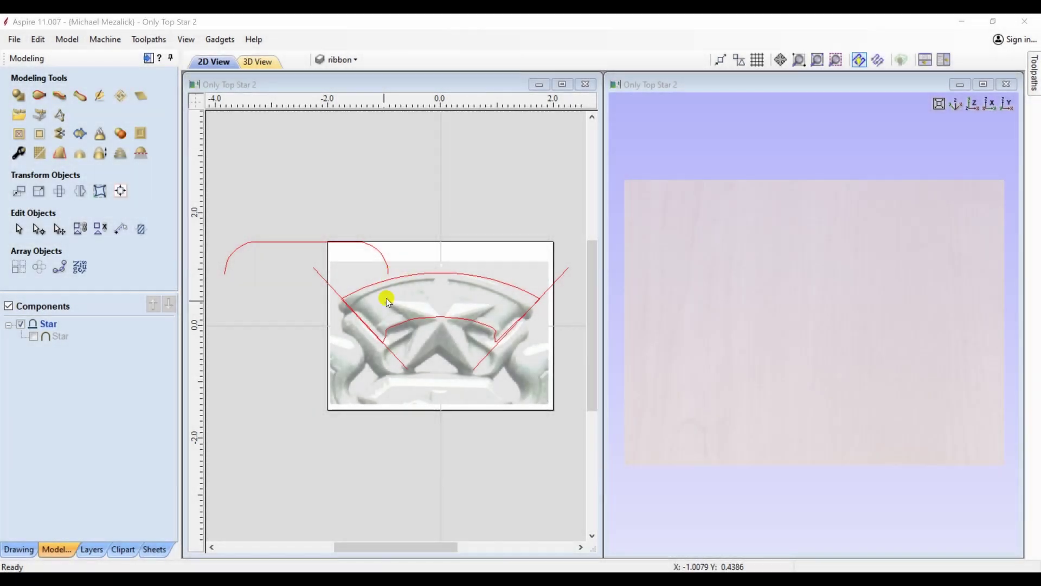
Step: Select a diagonal ribbon line in the Only Top Star 2 drawing
{"action": "left_click", "coordinate": [321, 280]}
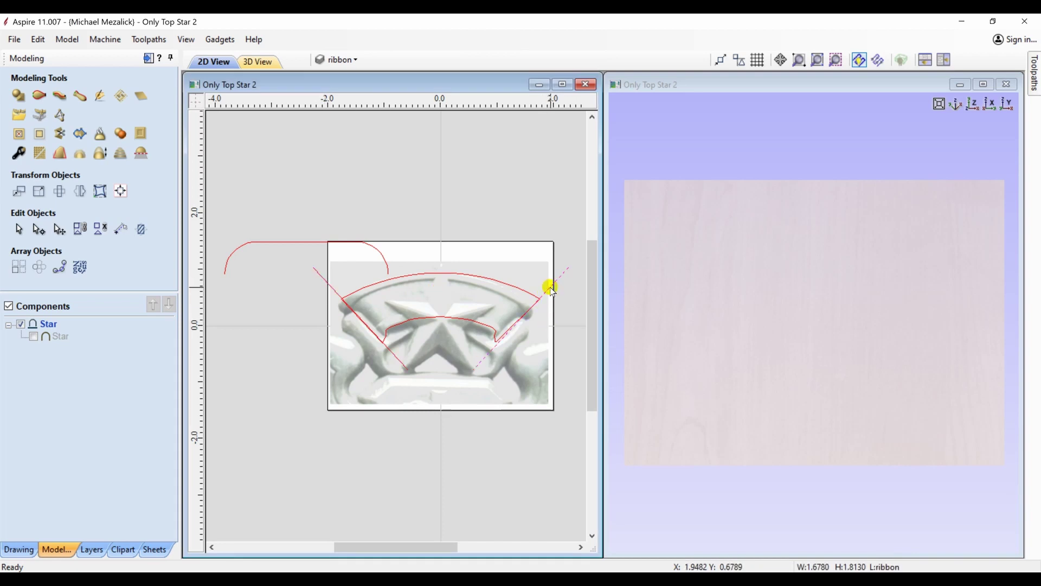
Step: Sweep a ribbon surface between the two diagonal rails with the ribbon curve, merged highest
{"action": "left_click", "coordinate": [380, 254]}
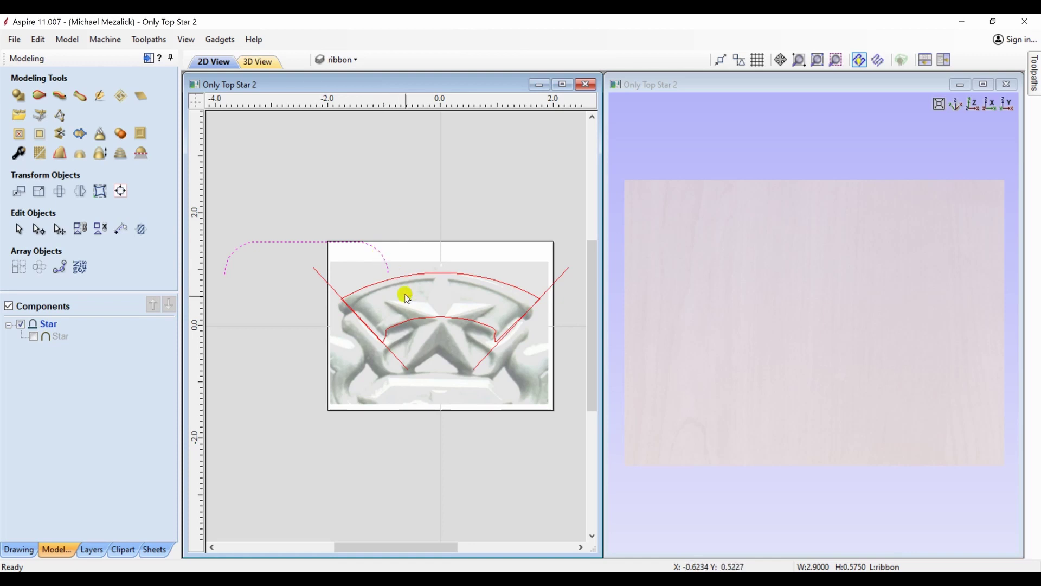
{"action": "left_click", "coordinate": [413, 318]}
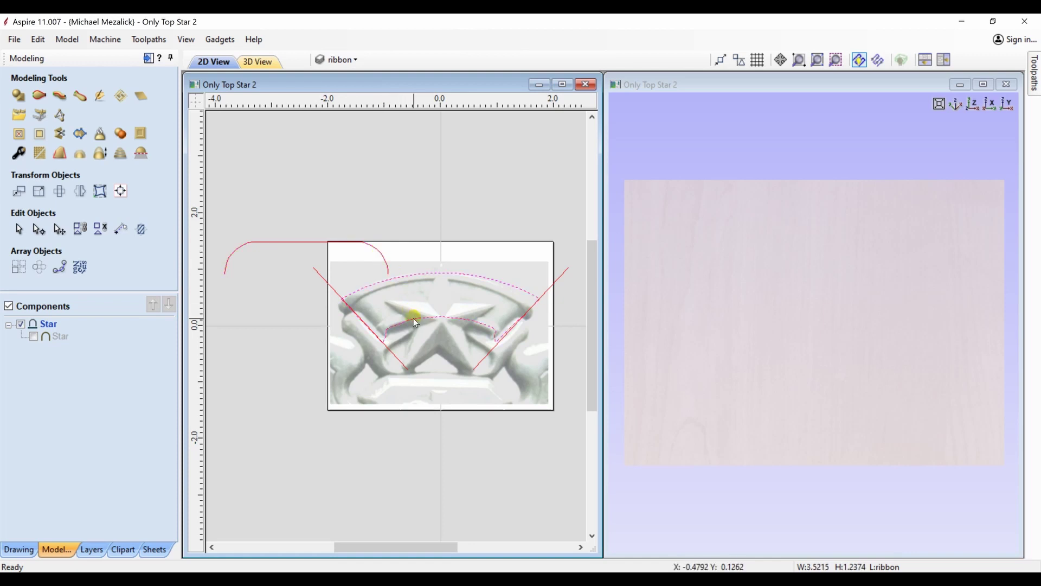
{"action": "left_click", "coordinate": [319, 274]}
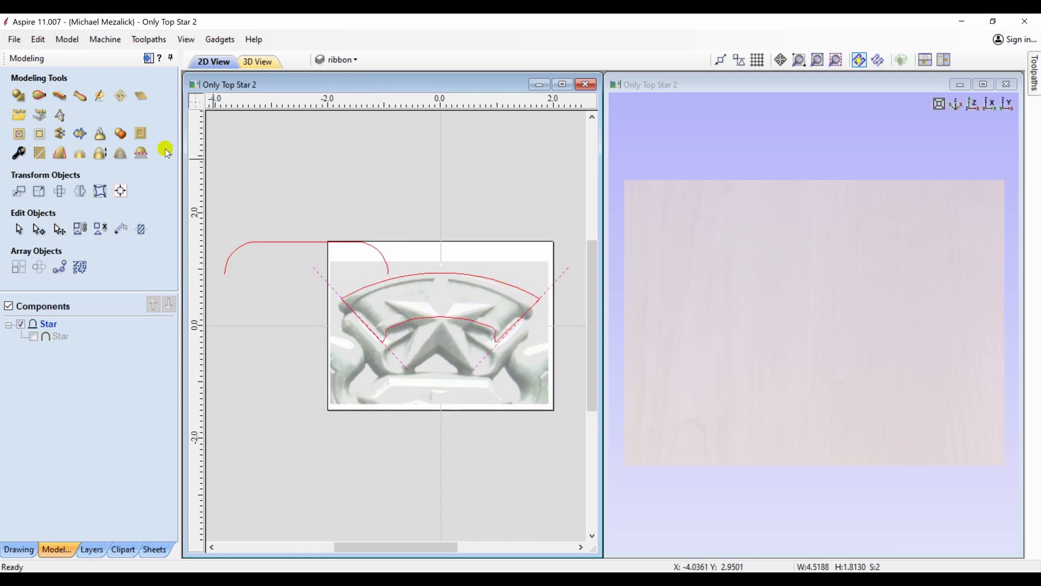
{"action": "left_click", "coordinate": [40, 95]}
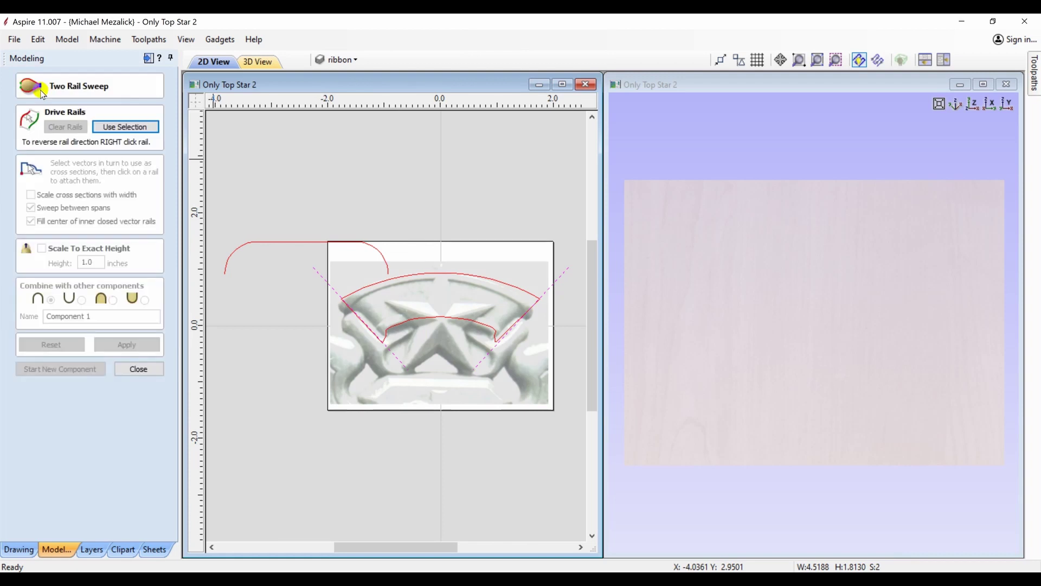
{"action": "left_click", "coordinate": [111, 128]}
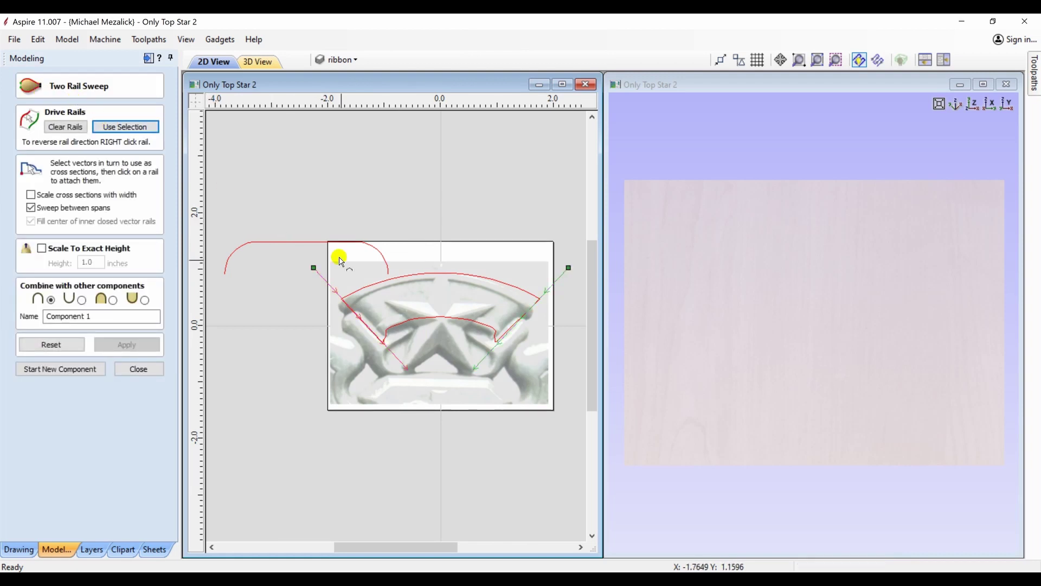
{"action": "left_click", "coordinate": [286, 242]}
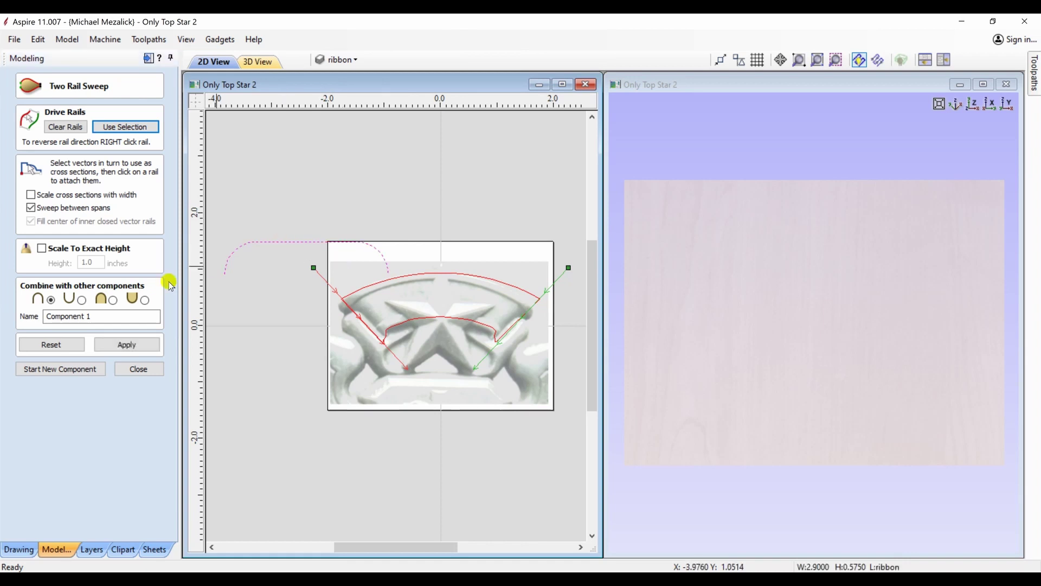
{"action": "left_click", "coordinate": [113, 301]}
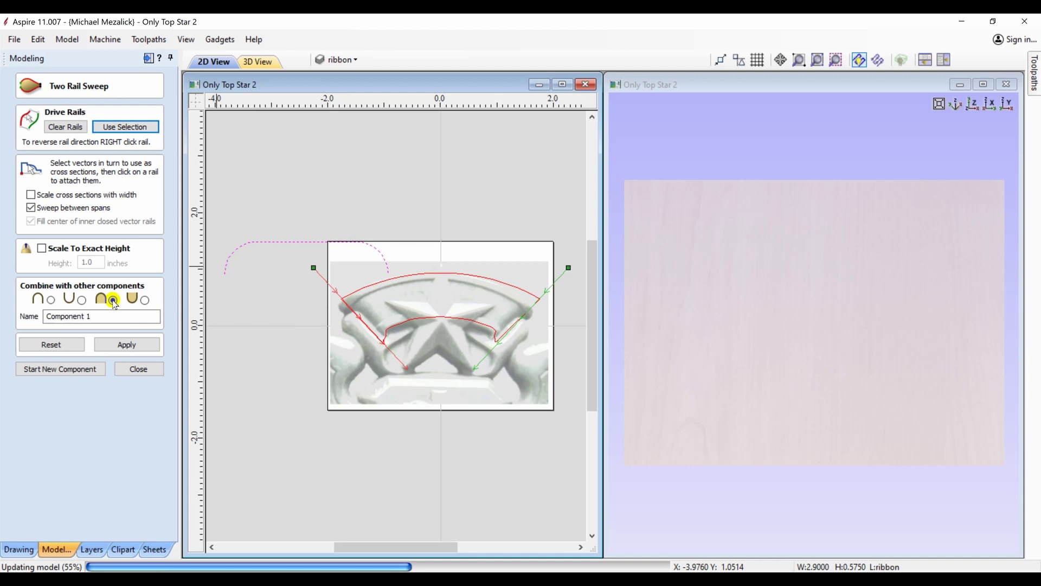
{"action": "left_click", "coordinate": [126, 345]}
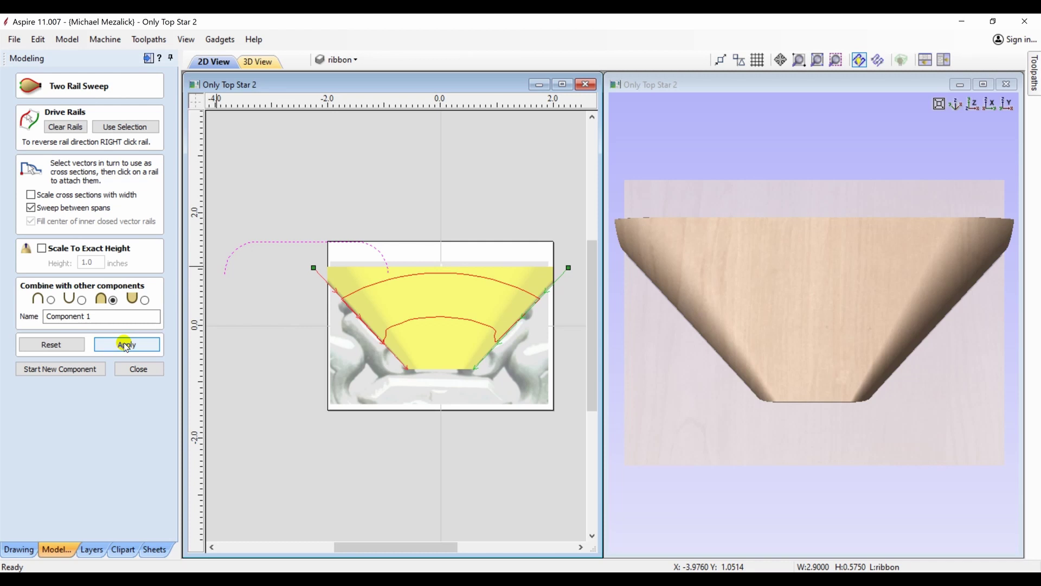
{"action": "left_click_drag", "start_coordinate": [779, 425], "coordinate": [779, 398]}
{"action": "left_click", "coordinate": [972, 104]}
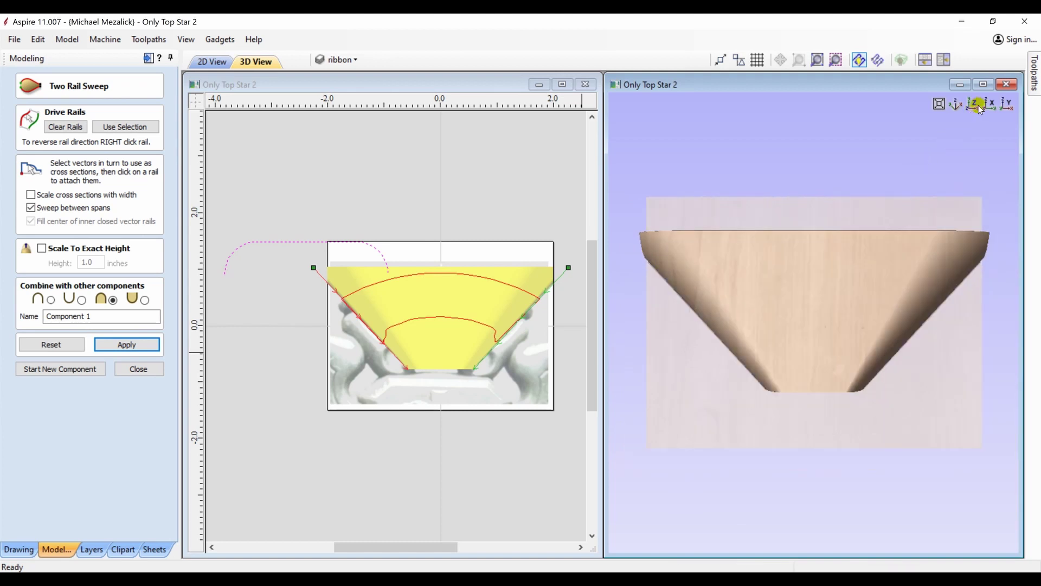
Step: Trim Component 1 to the outer and inner arc boundary, then reselect Component 1
{"action": "left_click", "coordinate": [141, 370]}
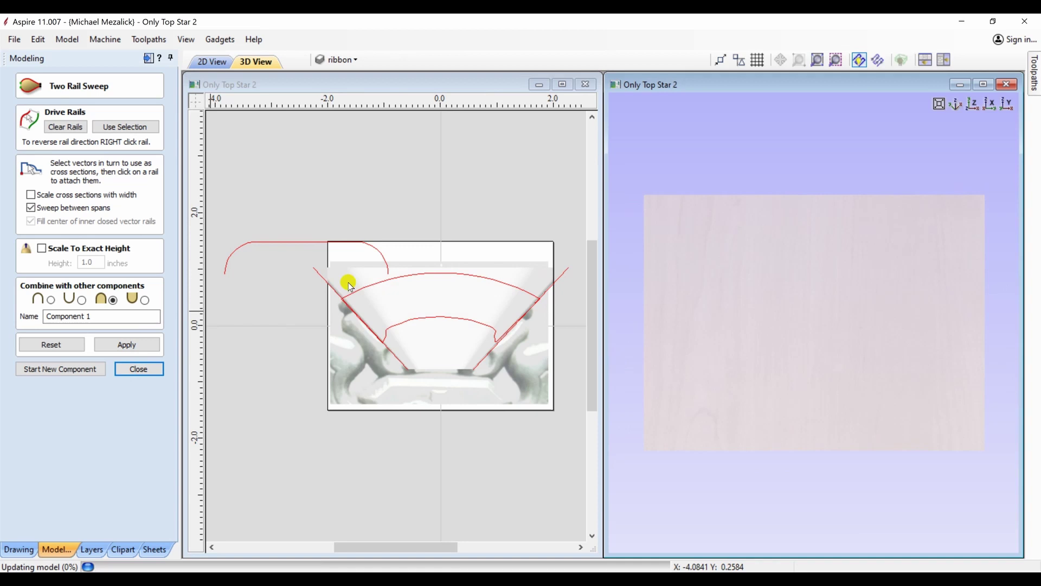
{"action": "left_click", "coordinate": [380, 286]}
{"action": "left_click", "coordinate": [407, 301], "text": "shift"}
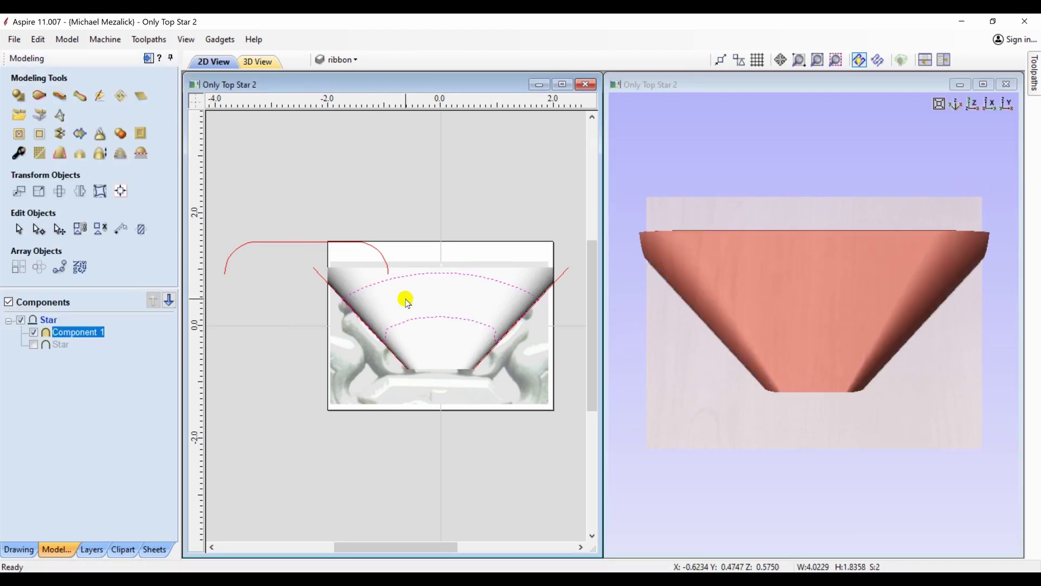
{"action": "left_click", "coordinate": [44, 138]}
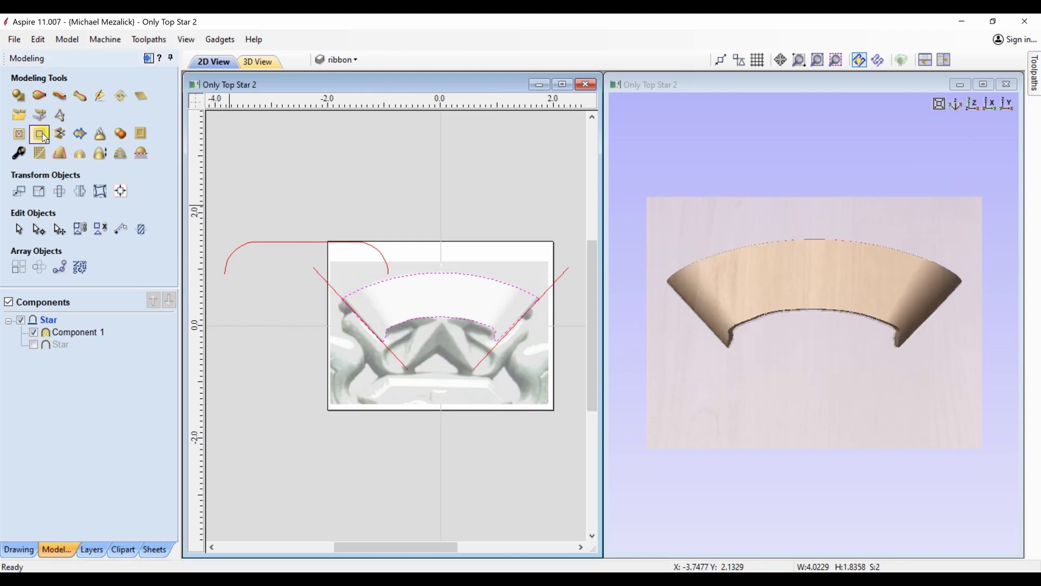
{"action": "left_click_drag", "start_coordinate": [715, 376], "coordinate": [717, 343]}
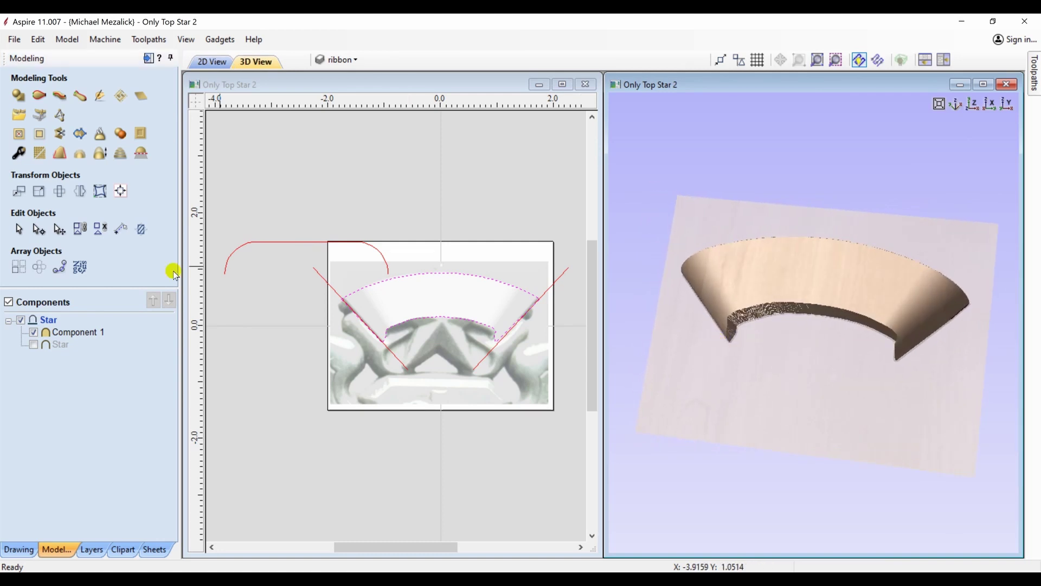
{"action": "left_click", "coordinate": [66, 333]}
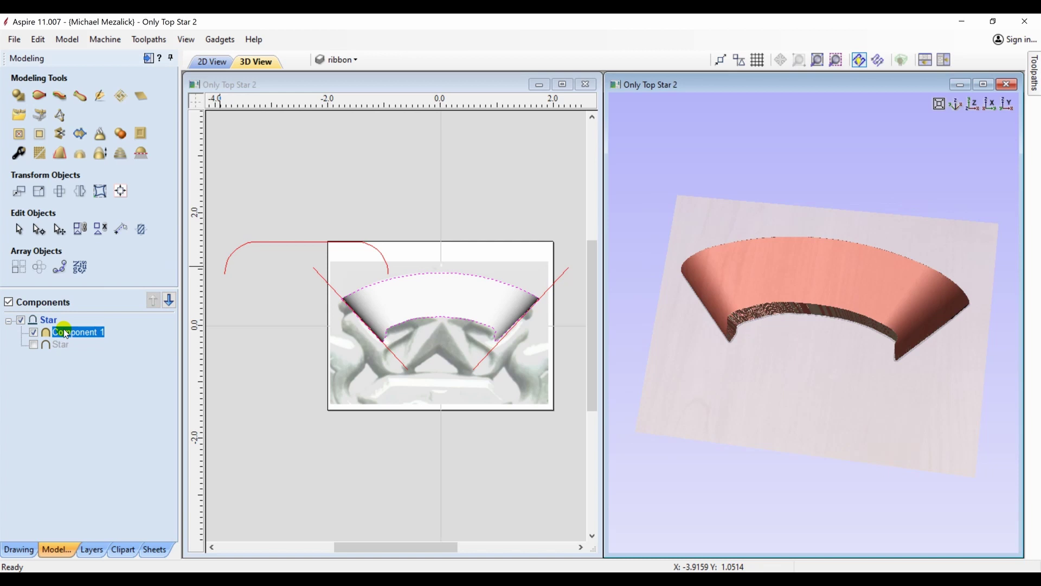
Step: Lower the ribbon component's shape height, rename it 'Top Ribbon', and close its properties
{"action": "left_click", "coordinate": [24, 160]}
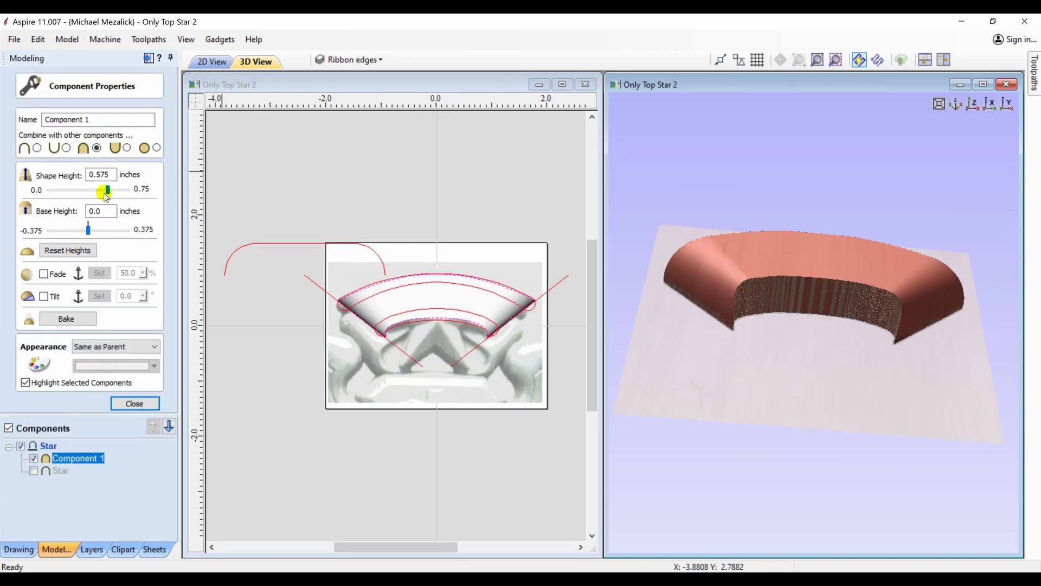
{"action": "left_click_drag", "start_coordinate": [104, 193], "coordinate": [90, 195]}
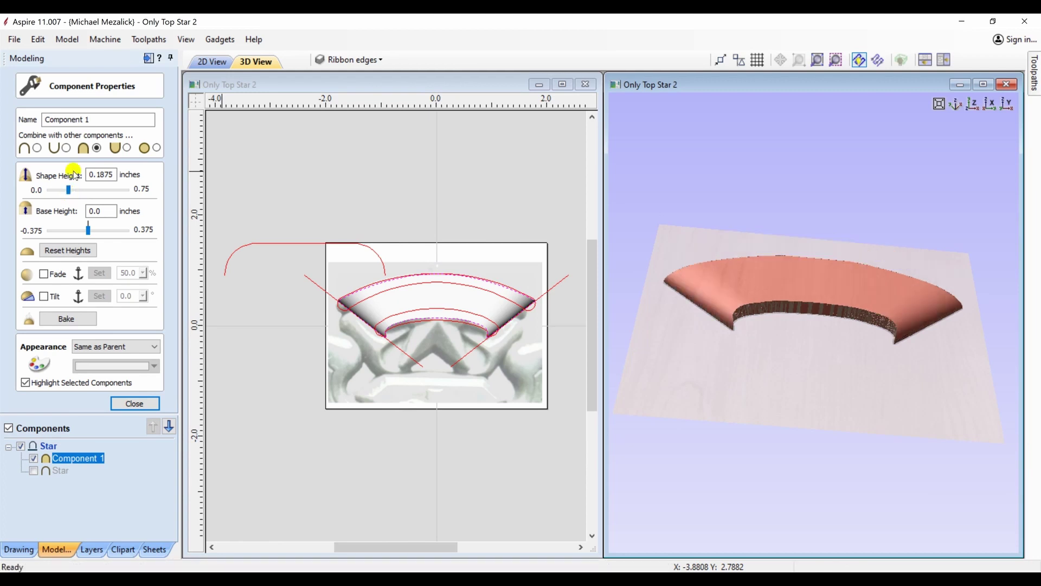
{"action": "left_click_drag", "start_coordinate": [88, 119], "coordinate": [39, 119]}
{"action": "type", "text": "Top"}
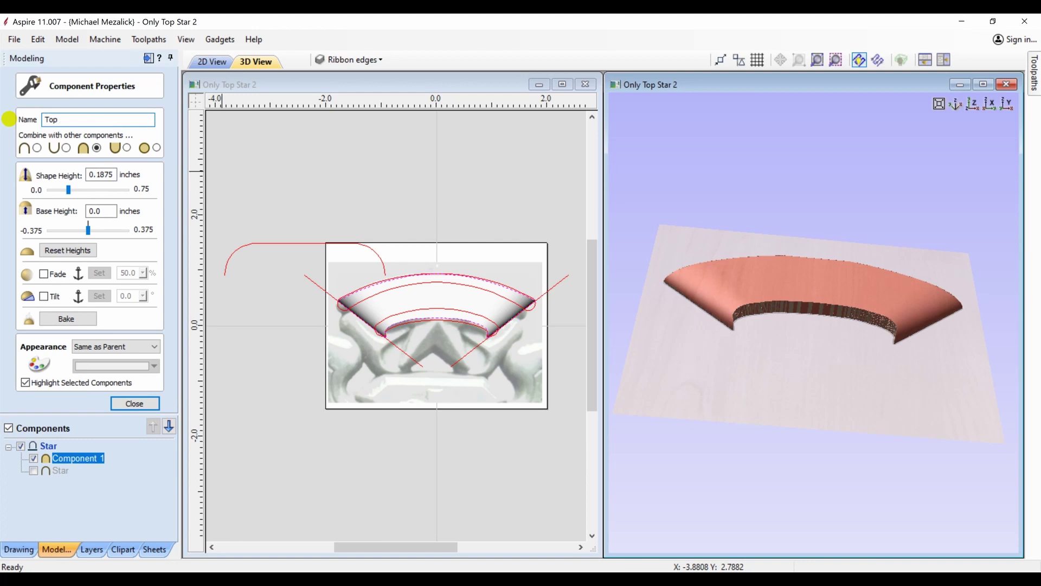
{"action": "left_click", "coordinate": [8, 119]}
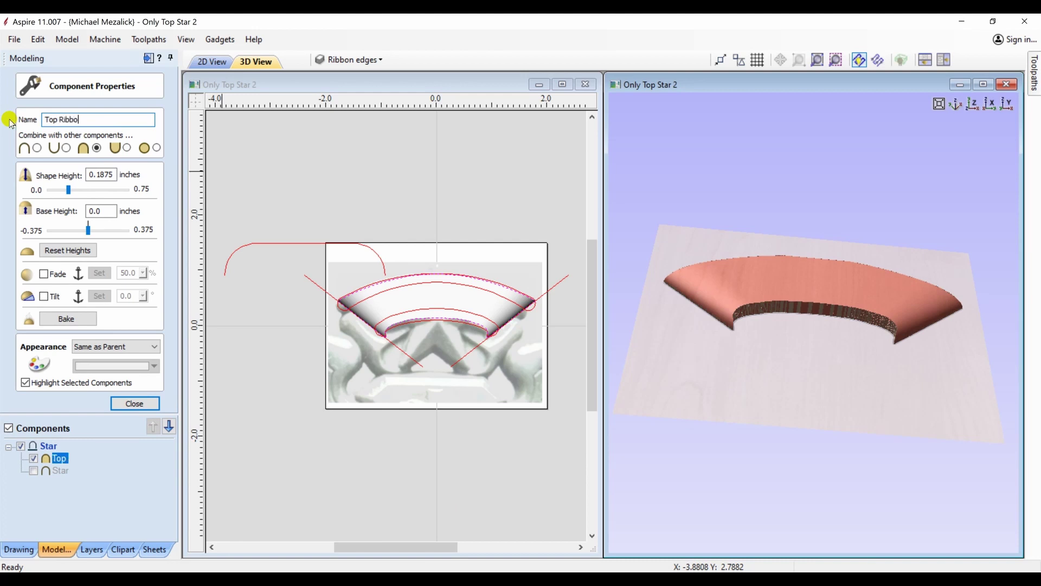
{"action": "left_click", "coordinate": [10, 121]}
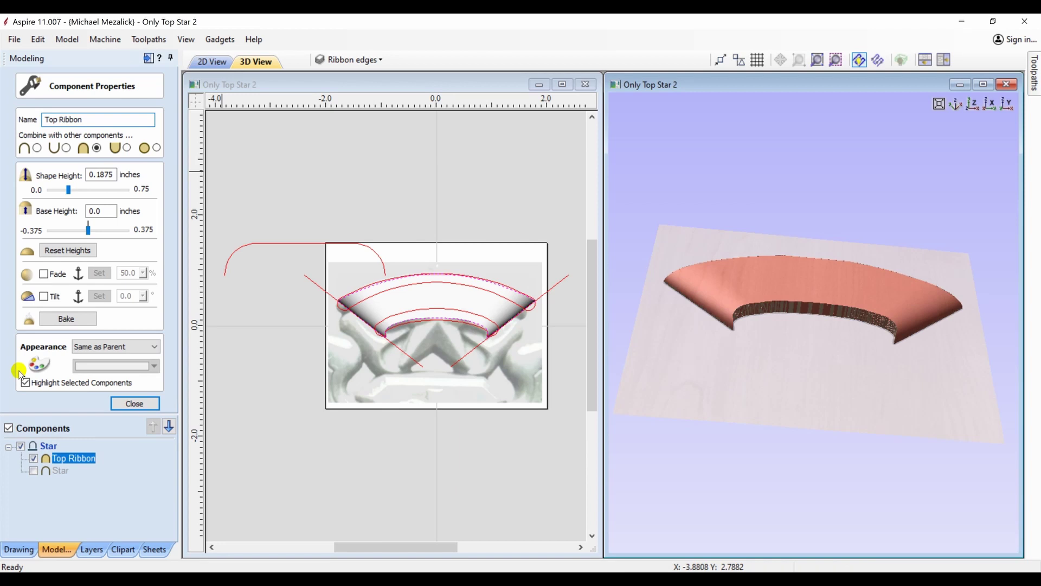
{"action": "left_click", "coordinate": [135, 404]}
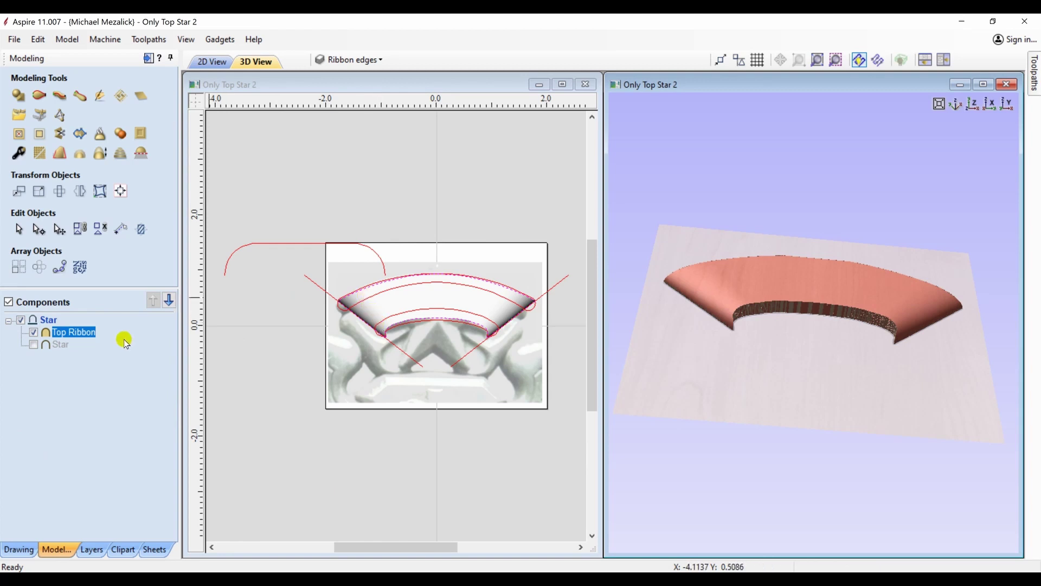
Step: Offset the Top Ribbon by 0.2 inches into 'Model With 0.200 Offset' and select it
{"action": "left_click", "coordinate": [79, 155]}
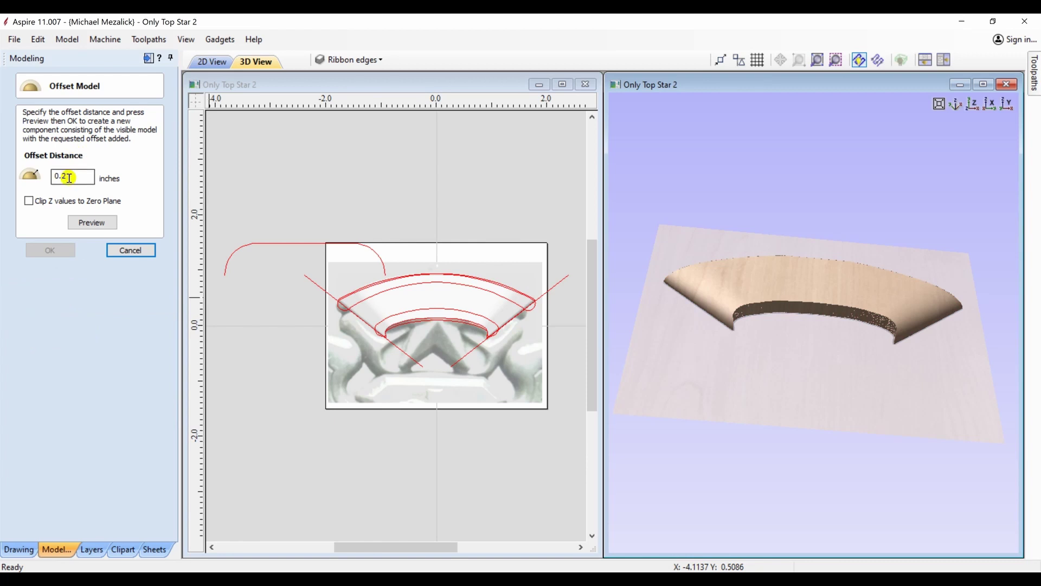
{"action": "left_click", "coordinate": [90, 221]}
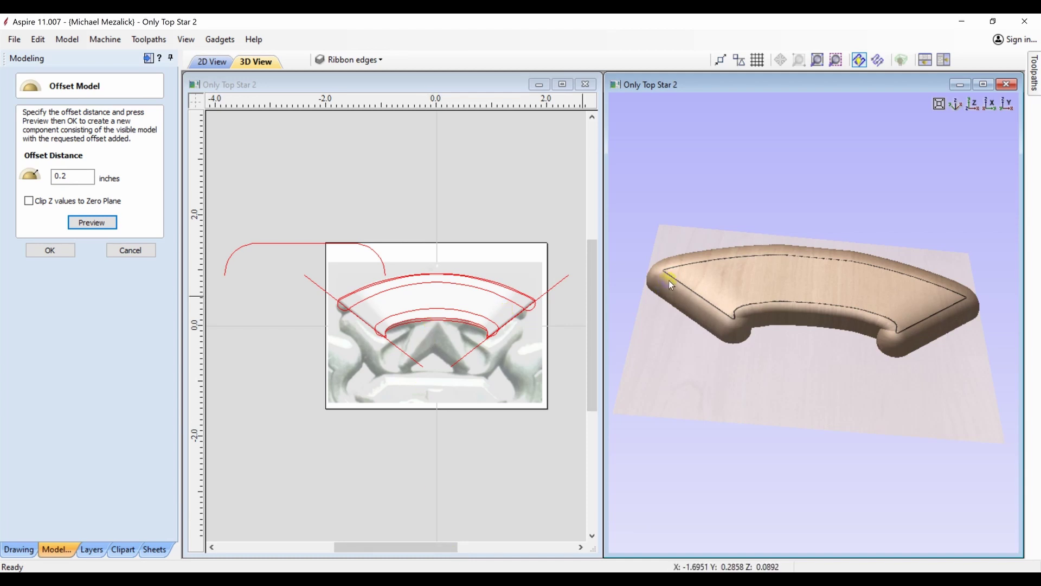
{"action": "left_click", "coordinate": [50, 251]}
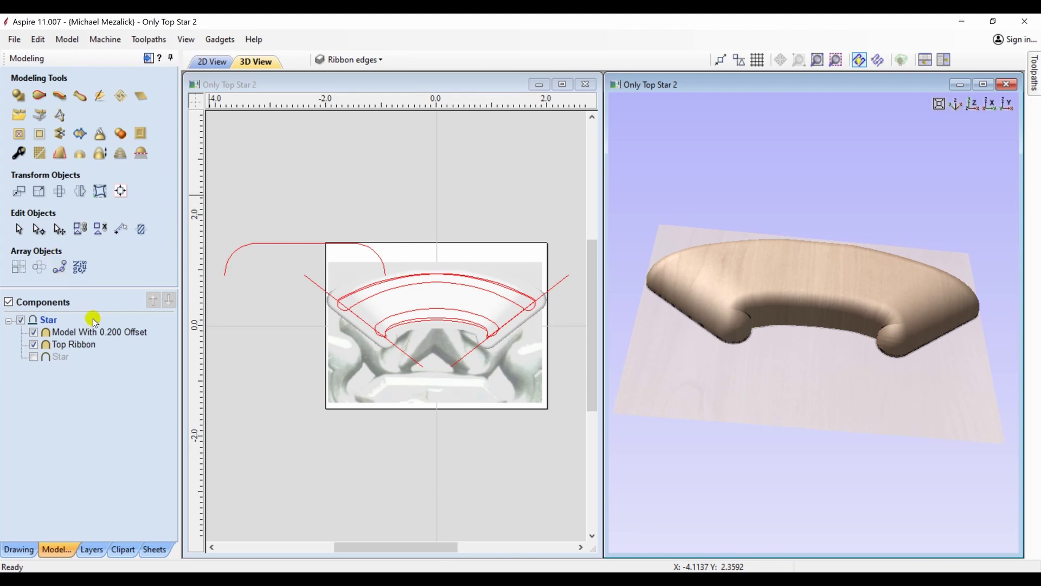
{"action": "left_click", "coordinate": [98, 332]}
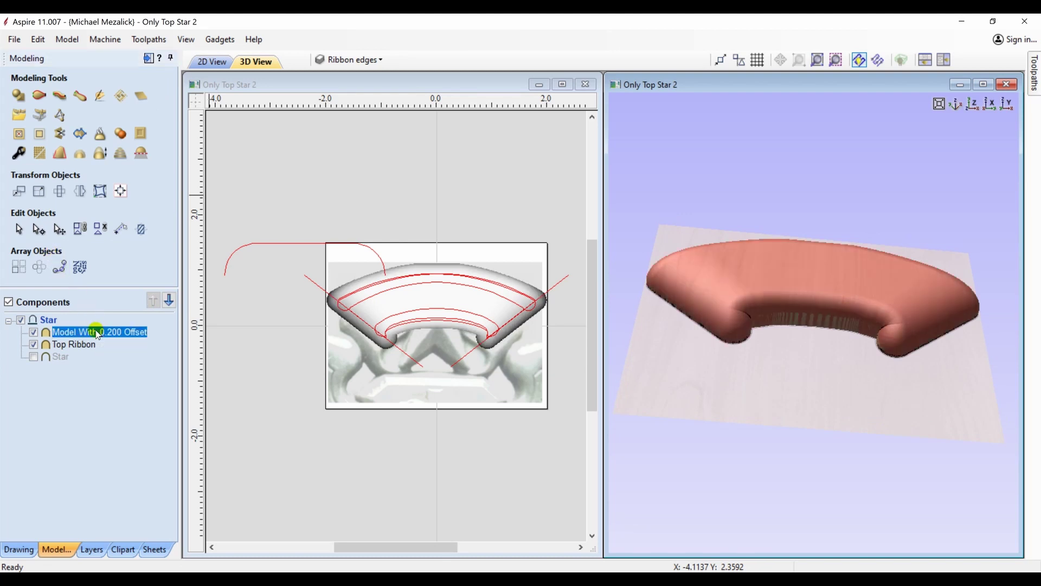
Step: Split the offset shell along the outer ribbon outline, then split part B along the inner outline
{"action": "left_click", "coordinate": [376, 296]}
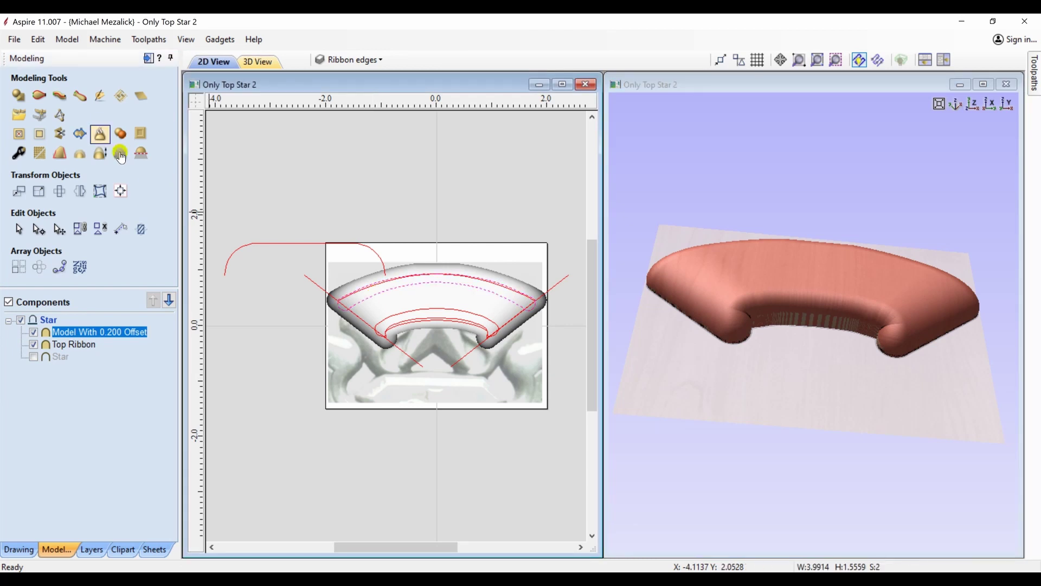
{"action": "left_click", "coordinate": [60, 133]}
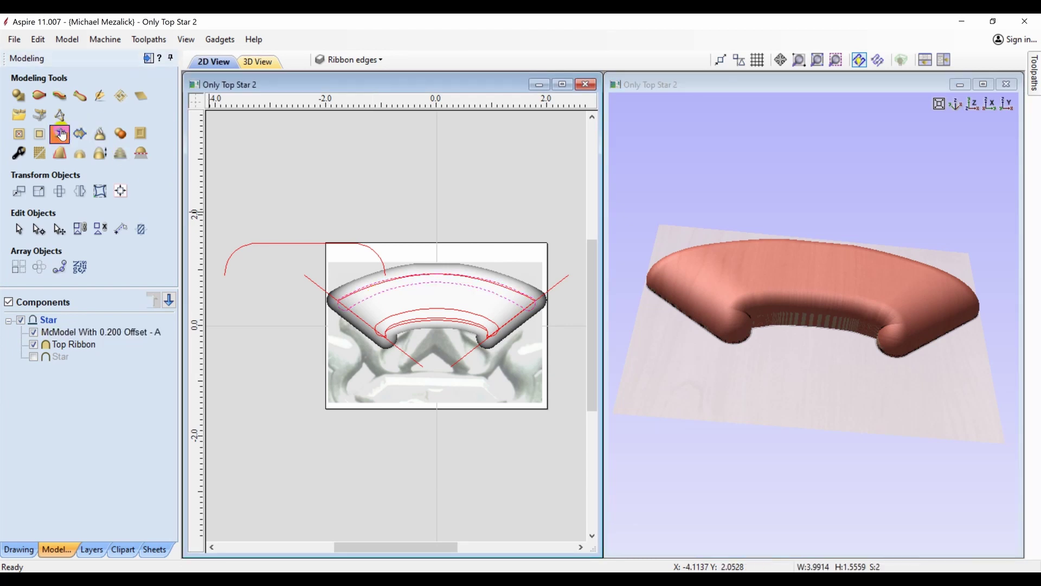
{"action": "left_click", "coordinate": [239, 167]}
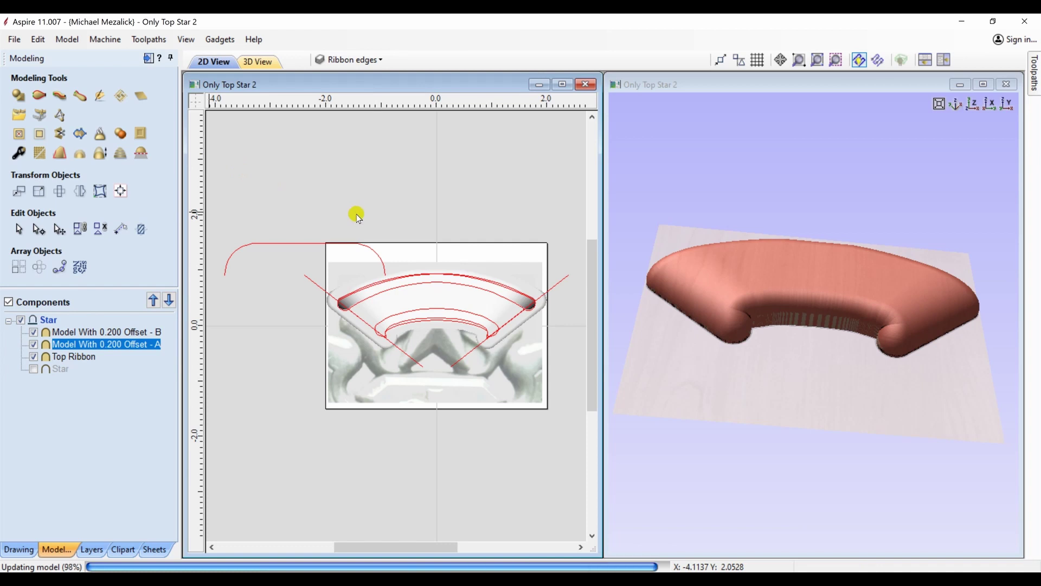
{"action": "left_click", "coordinate": [430, 300]}
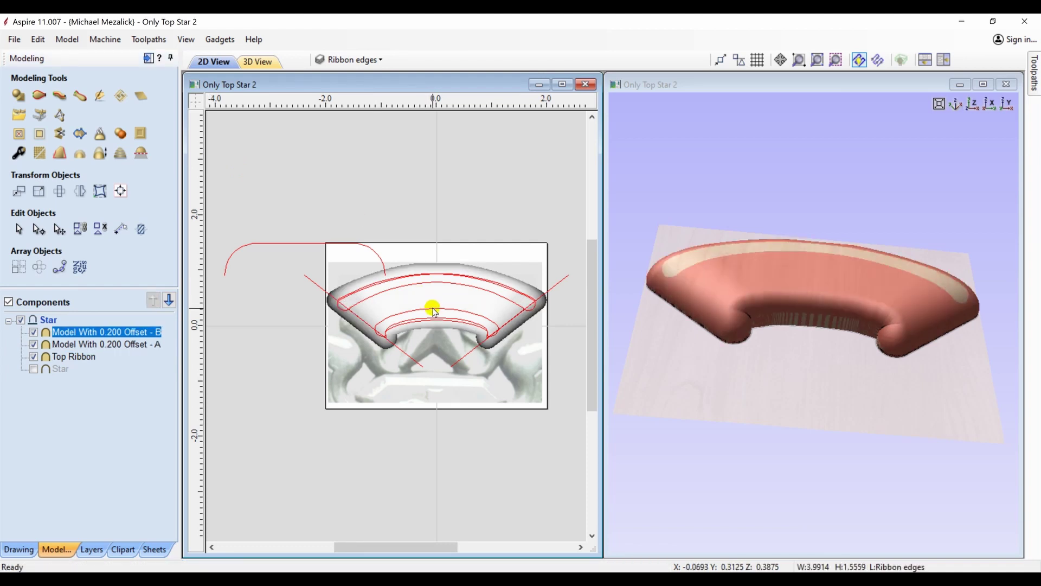
{"action": "left_click", "coordinate": [433, 312]}
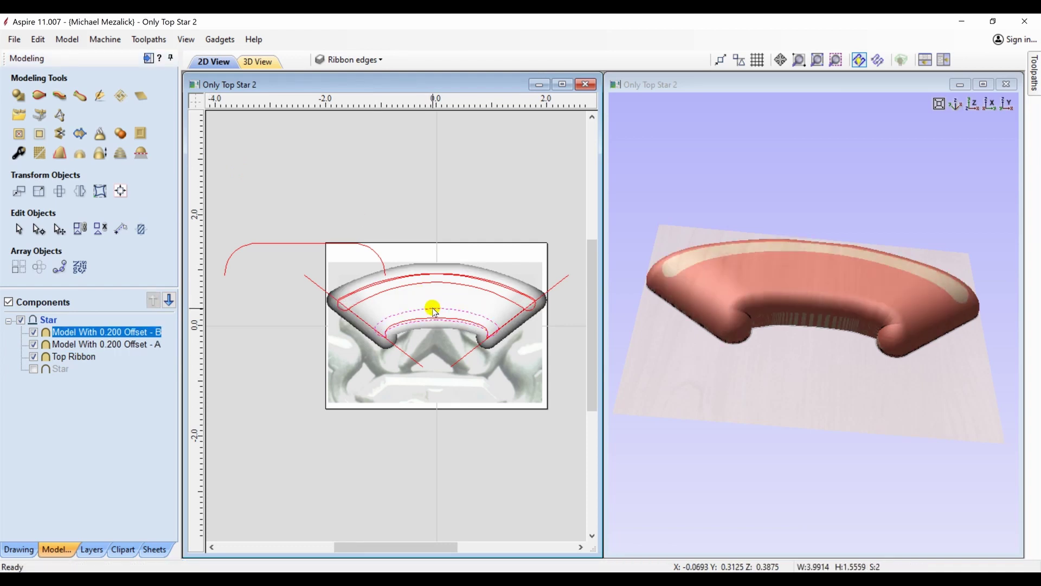
{"action": "left_click", "coordinate": [40, 135]}
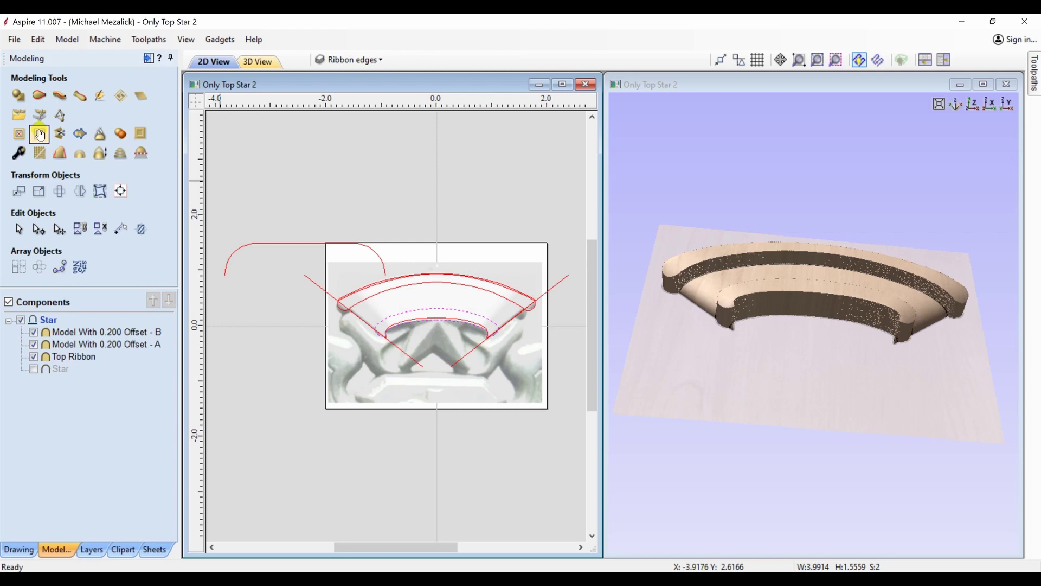
{"action": "left_click_drag", "start_coordinate": [769, 216], "coordinate": [880, 262]}
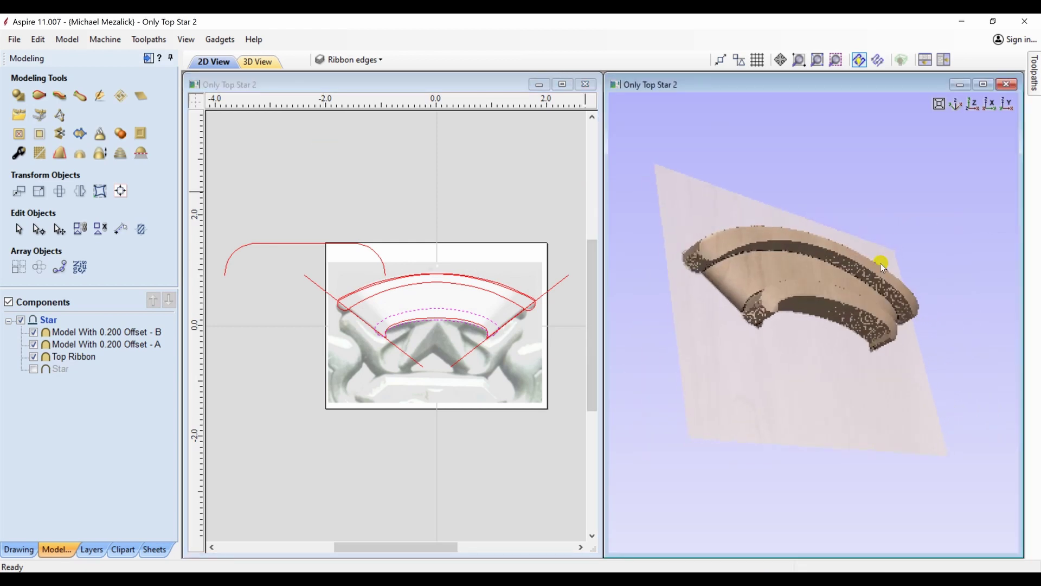
Step: Bake parts A and B of the rim together into one merged component
{"action": "left_click", "coordinate": [91, 332]}
{"action": "left_click", "coordinate": [97, 345], "text": "ctrl"}
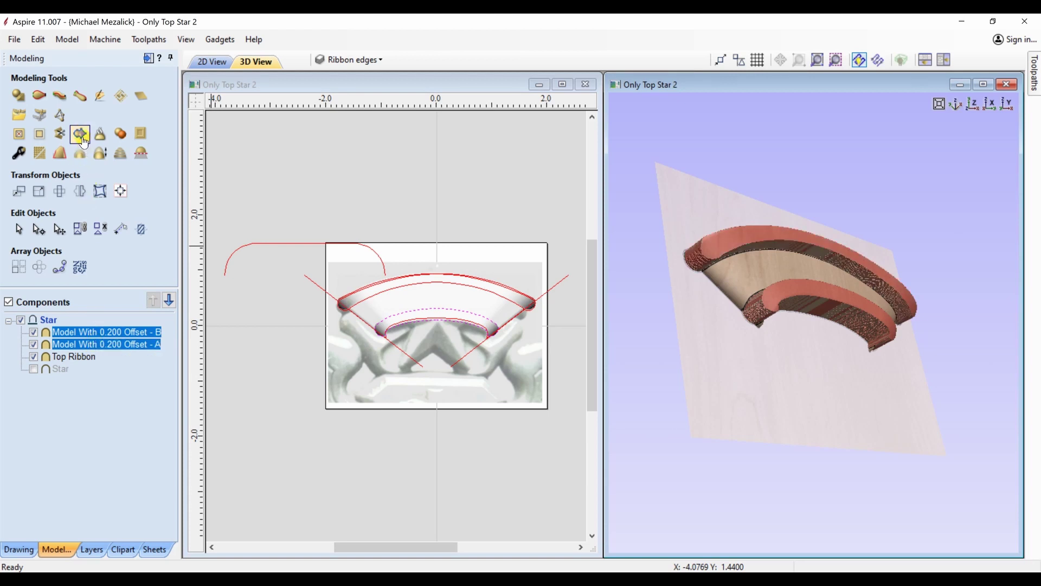
{"action": "left_click", "coordinate": [99, 135]}
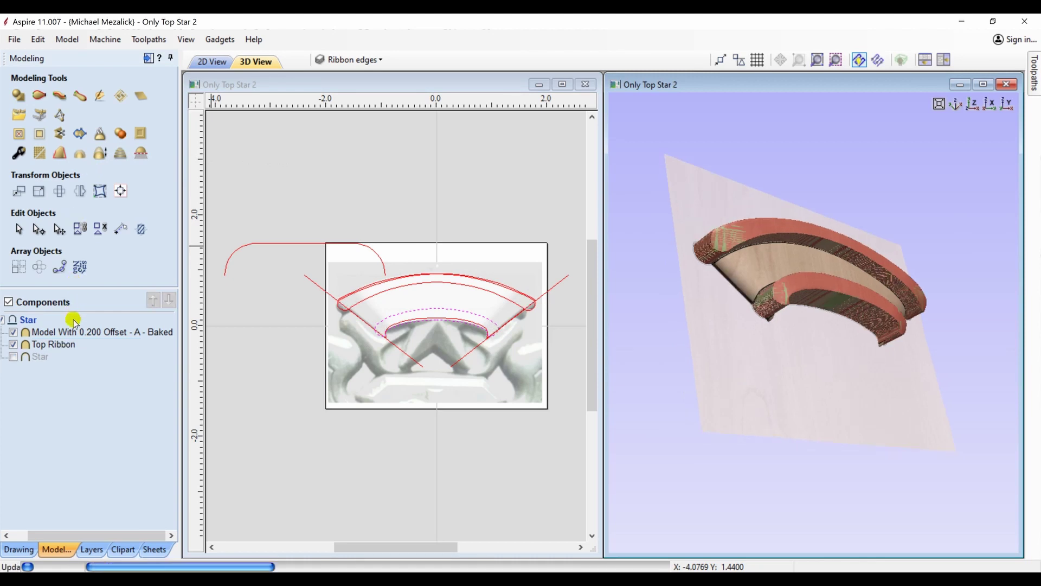
Step: Set the baked rim component's shape height to 0.2325 inches and view it from the top
{"action": "left_click", "coordinate": [18, 154]}
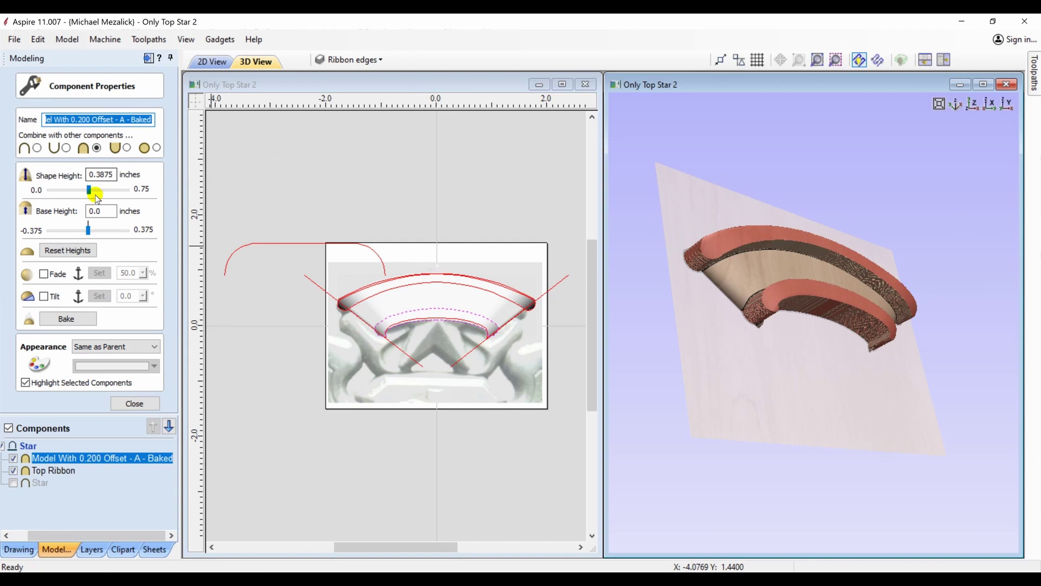
{"action": "left_click_drag", "start_coordinate": [89, 195], "coordinate": [69, 196]}
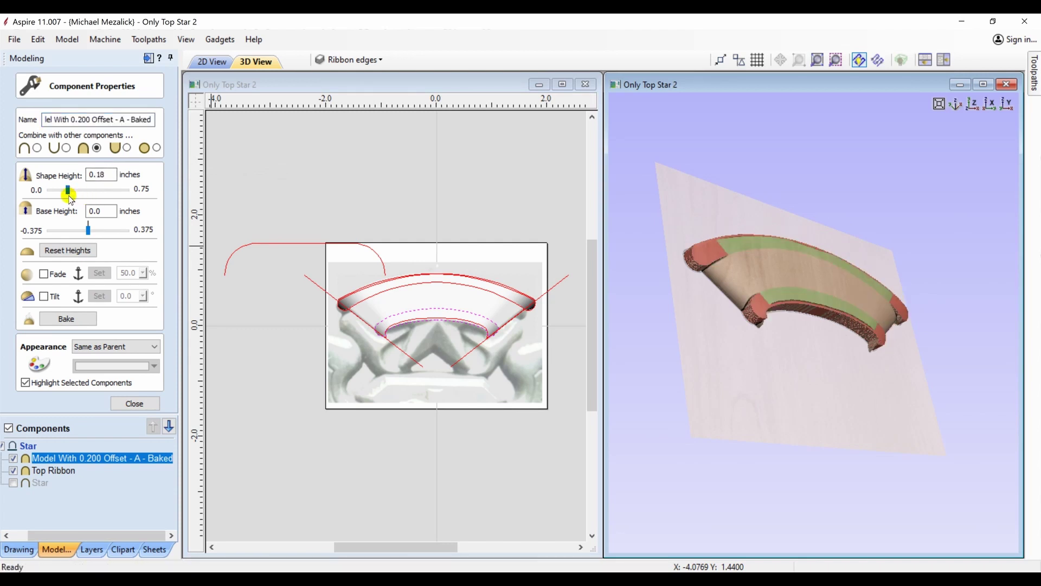
{"action": "left_click_drag", "start_coordinate": [73, 198], "coordinate": [76, 197]}
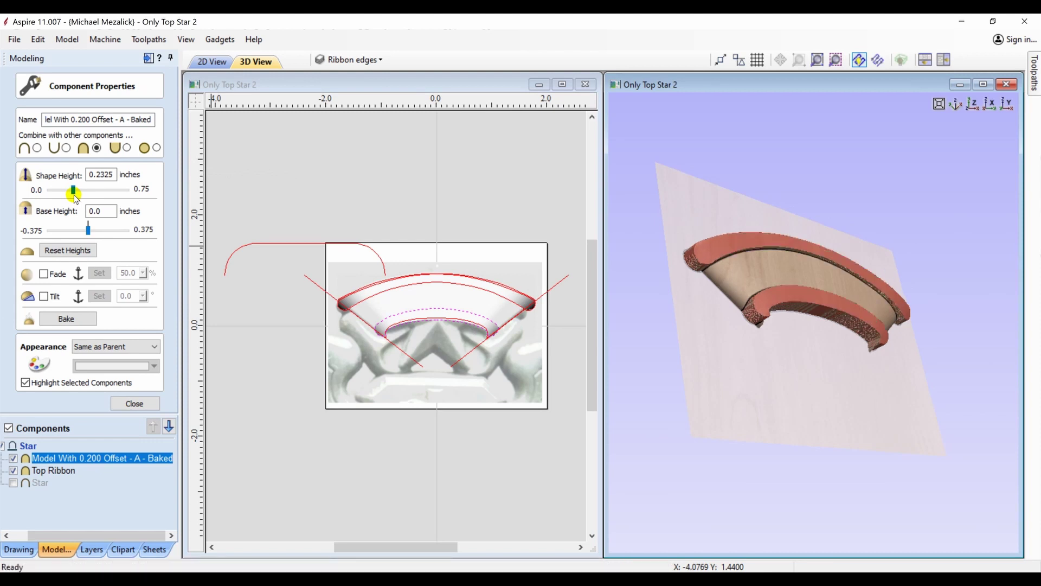
{"action": "mouse_move", "coordinate": [832, 332]}
{"action": "left_mouse_down"}
{"action": "mouse_move", "coordinate": [794, 279]}
{"action": "mouse_move", "coordinate": [762, 259]}
{"action": "mouse_move", "coordinate": [726, 262]}
{"action": "mouse_move", "coordinate": [720, 330]}
{"action": "mouse_move", "coordinate": [822, 269]}
{"action": "mouse_move", "coordinate": [825, 406]}
{"action": "mouse_move", "coordinate": [825, 328]}
{"action": "left_mouse_up"}
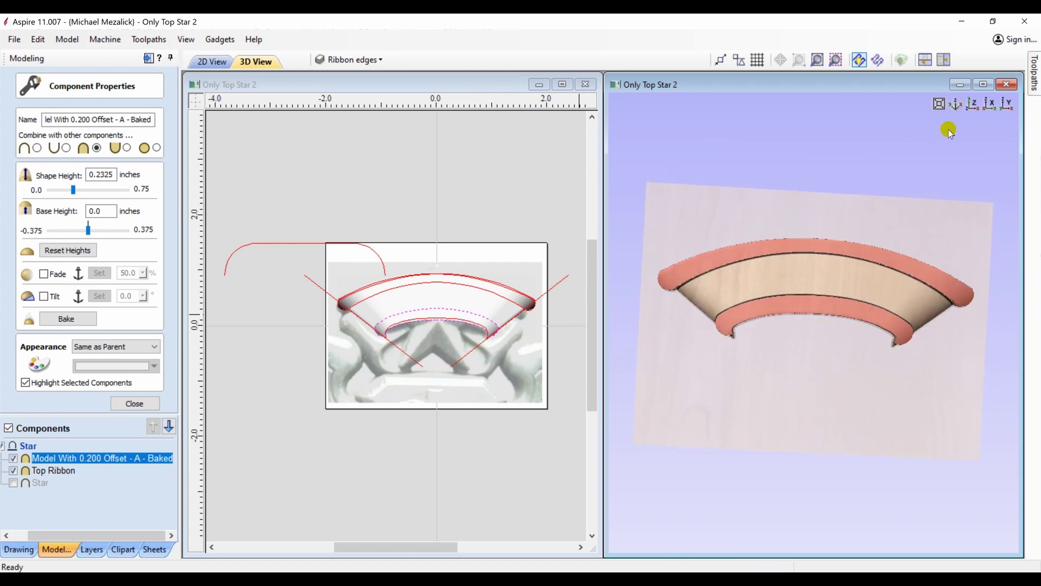
{"action": "left_click", "coordinate": [974, 104]}
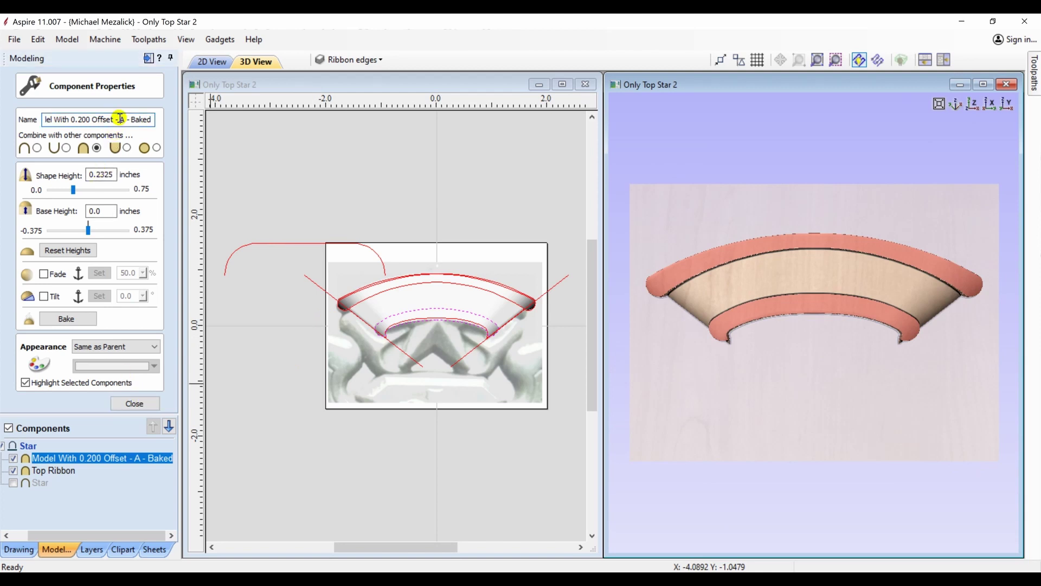
Step: Rename the rim component to 'Top Ribbon Edge'
{"action": "left_click_drag", "start_coordinate": [149, 118], "coordinate": [17, 120]}
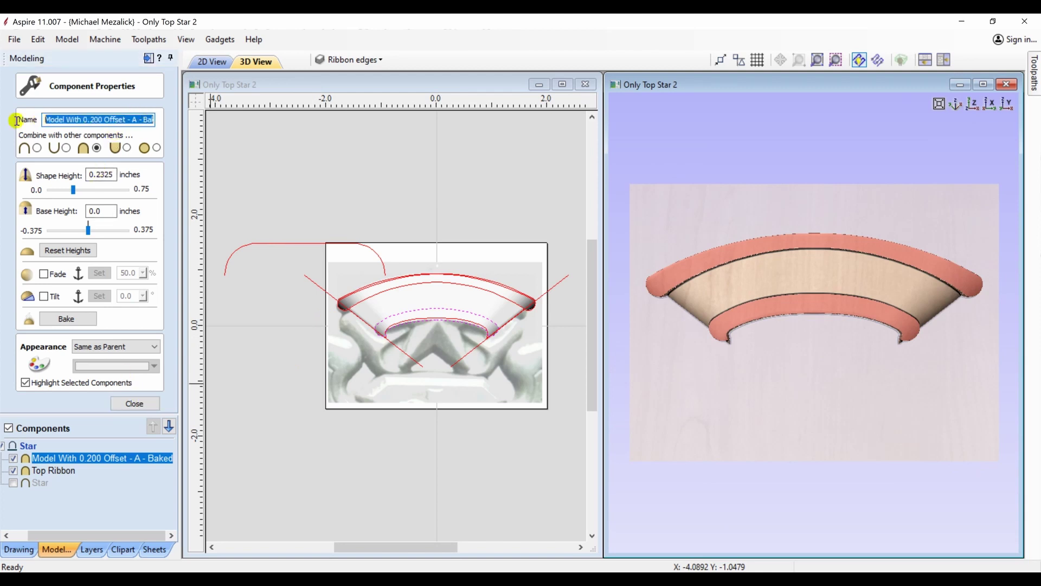
{"action": "type", "text": "Top Ribbon Edge"}
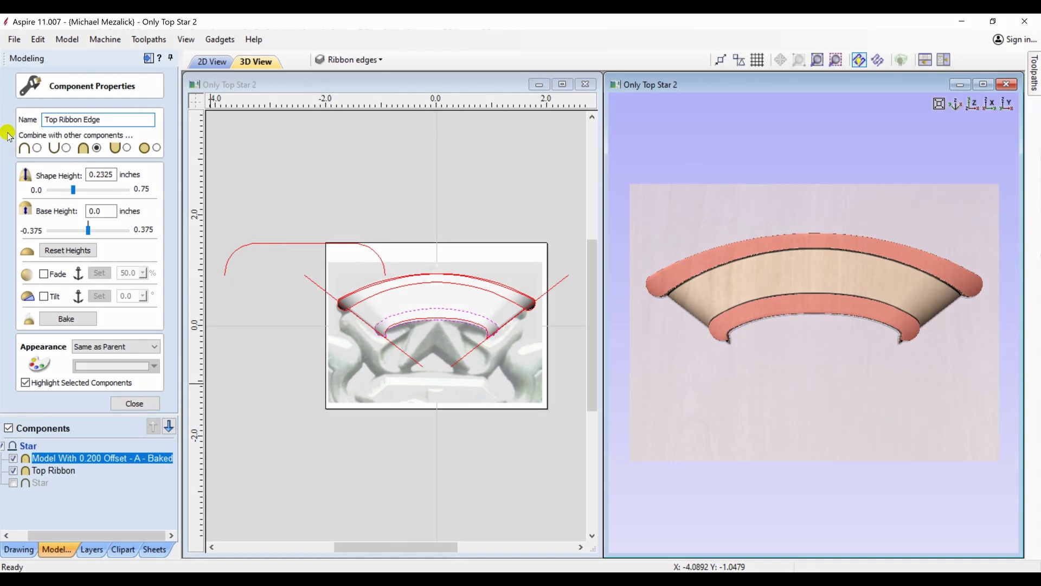
{"action": "key", "text": "Return"}
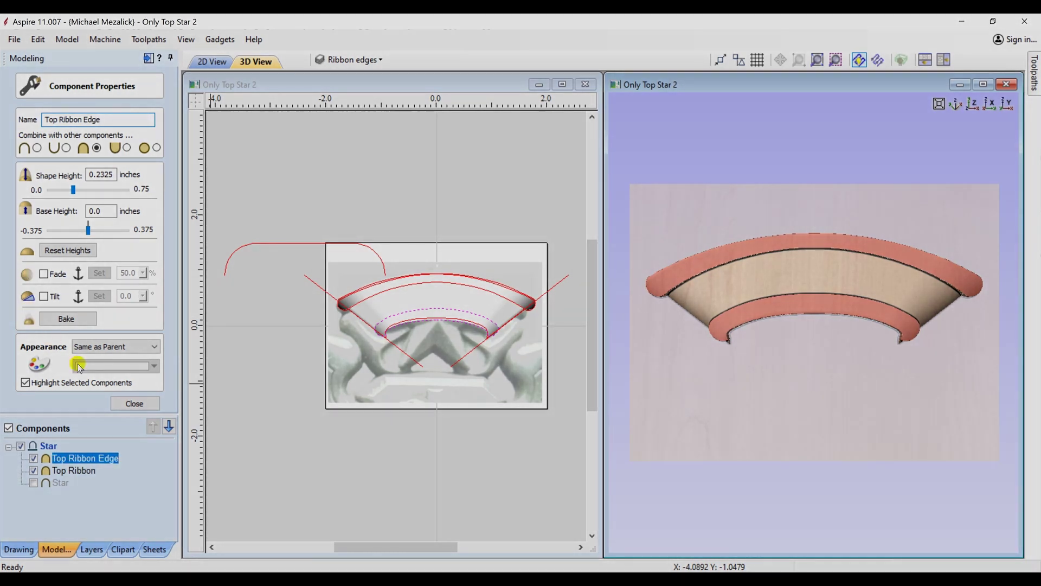
Step: Select the left and right diagonal side-ribbon lines as the sweep rails
{"action": "left_click", "coordinate": [133, 403]}
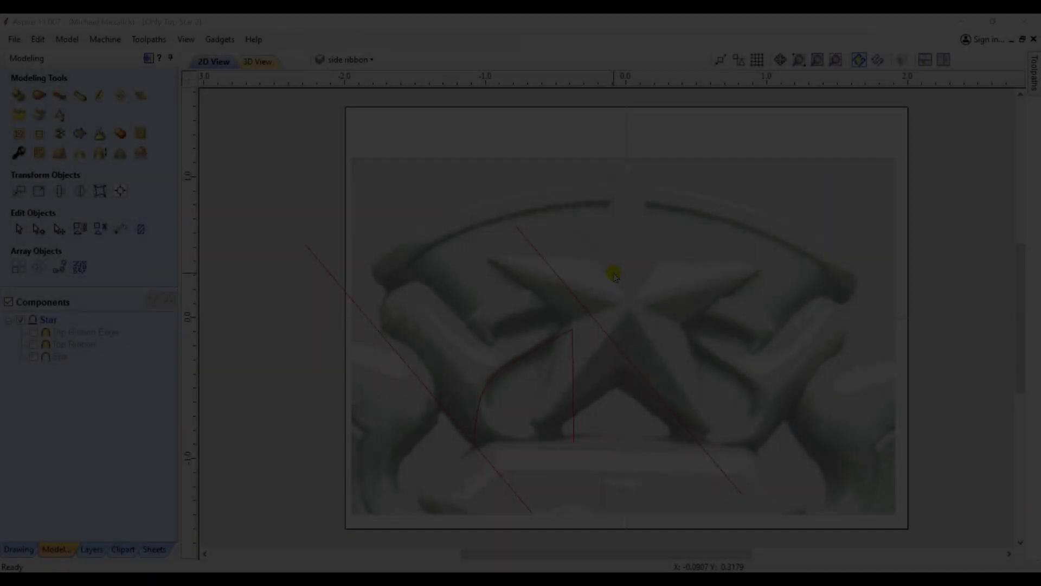
{"action": "left_click", "coordinate": [331, 273]}
{"action": "left_click", "coordinate": [530, 242]}
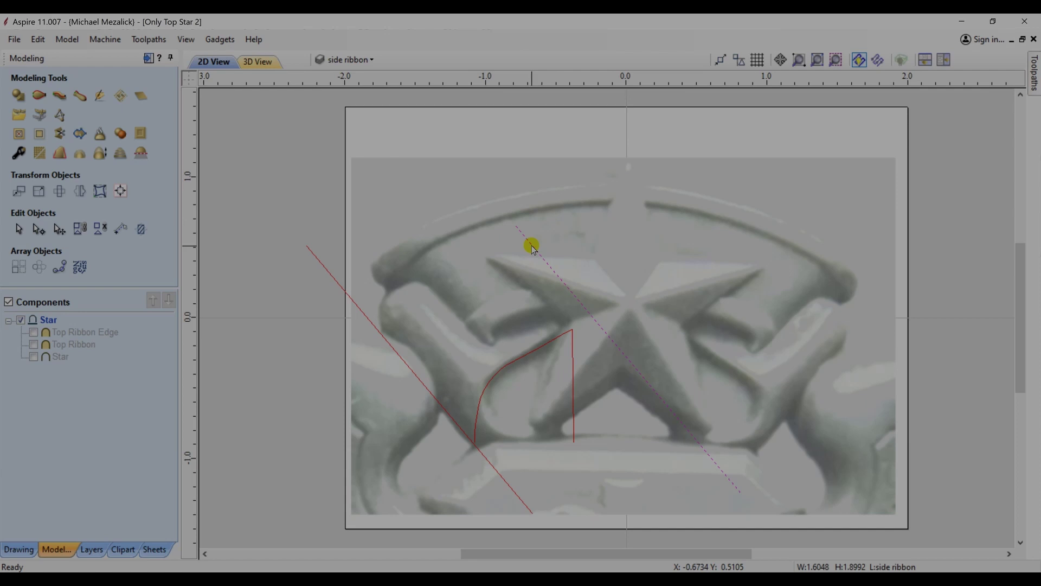
{"action": "left_click", "coordinate": [546, 340]}
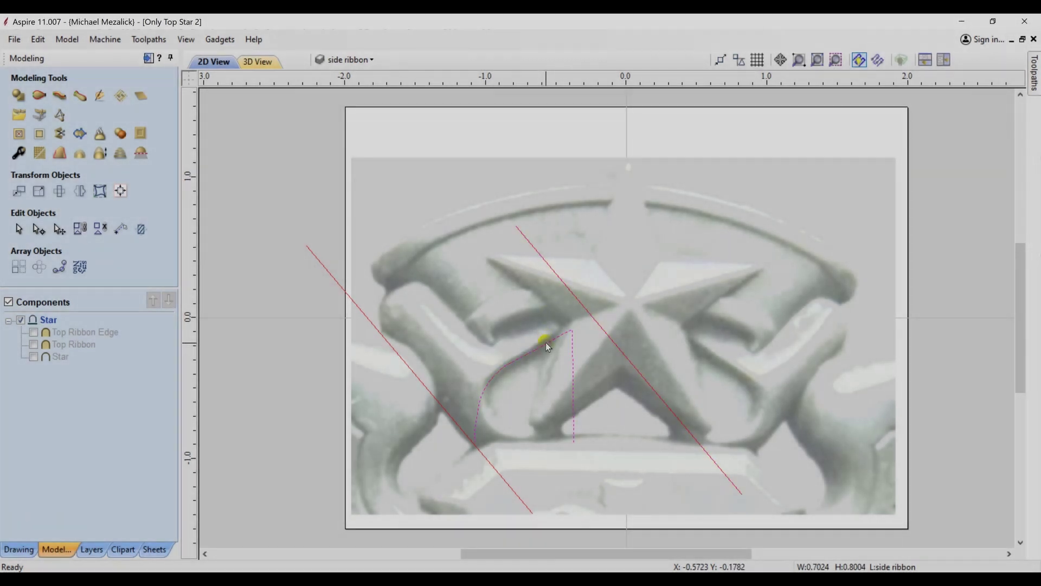
{"action": "left_click", "coordinate": [323, 270]}
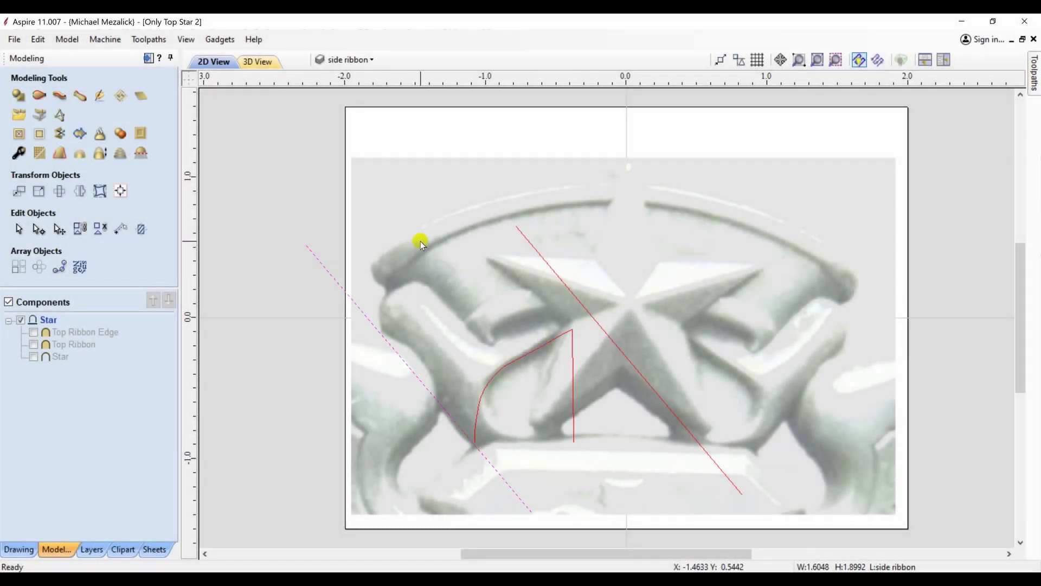
{"action": "left_click", "coordinate": [532, 246], "text": "shift"}
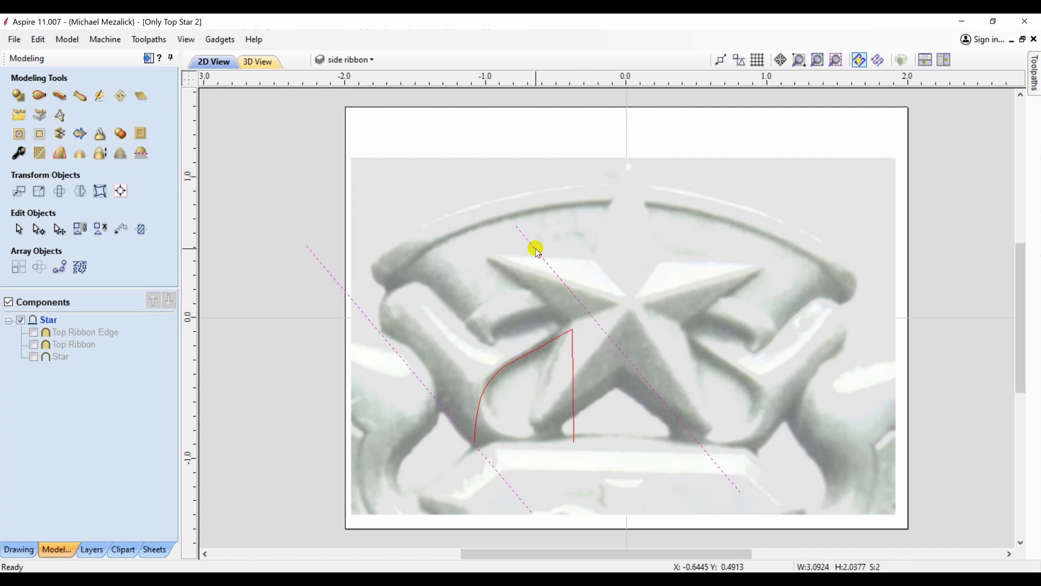
Step: Build a merged two-rail sweep using the curved profile line as the cross-section
{"action": "left_click", "coordinate": [43, 96]}
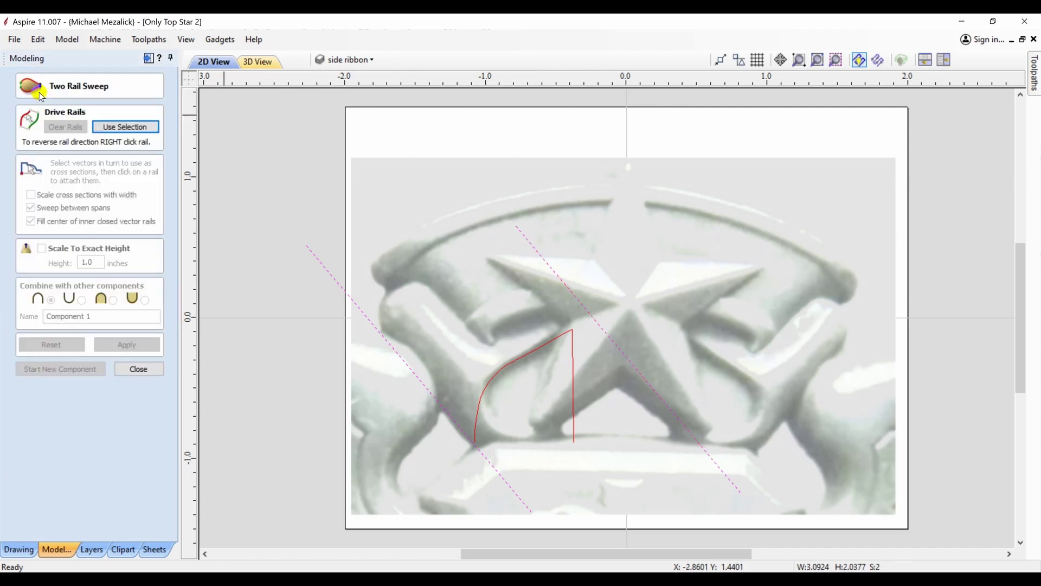
{"action": "left_click", "coordinate": [116, 129]}
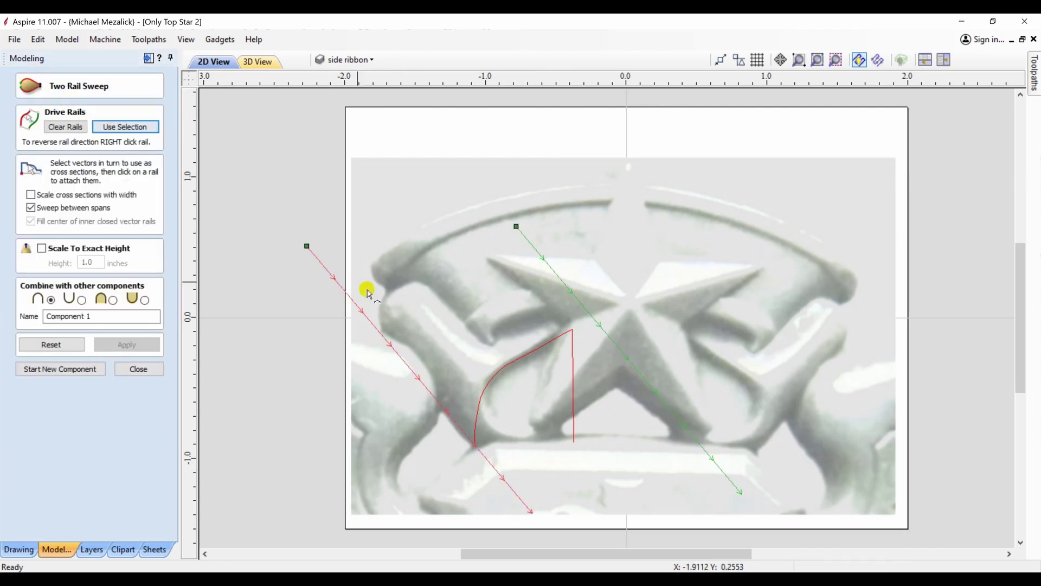
{"action": "left_click", "coordinate": [498, 375]}
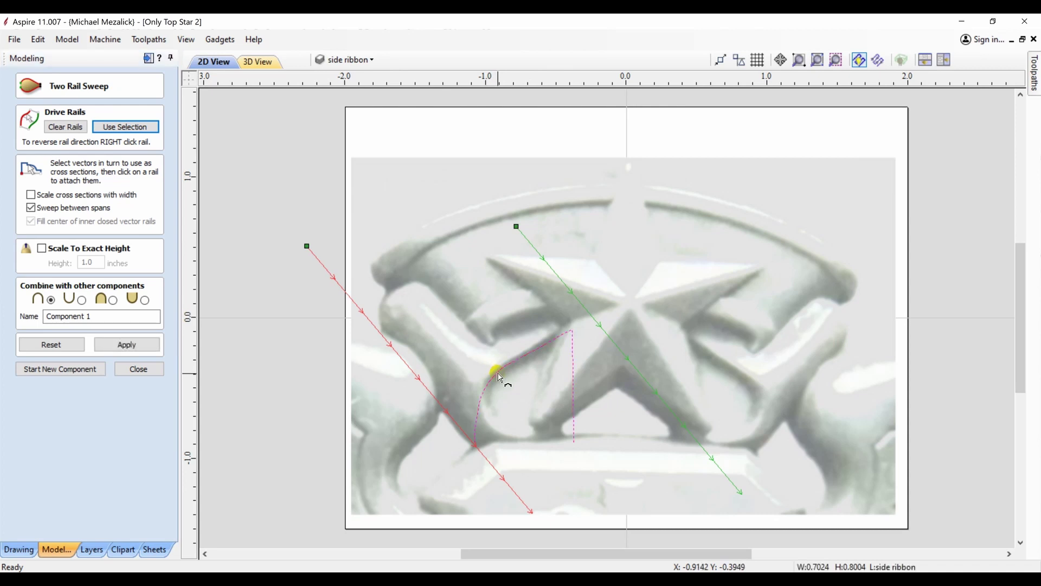
{"action": "left_click", "coordinate": [113, 300]}
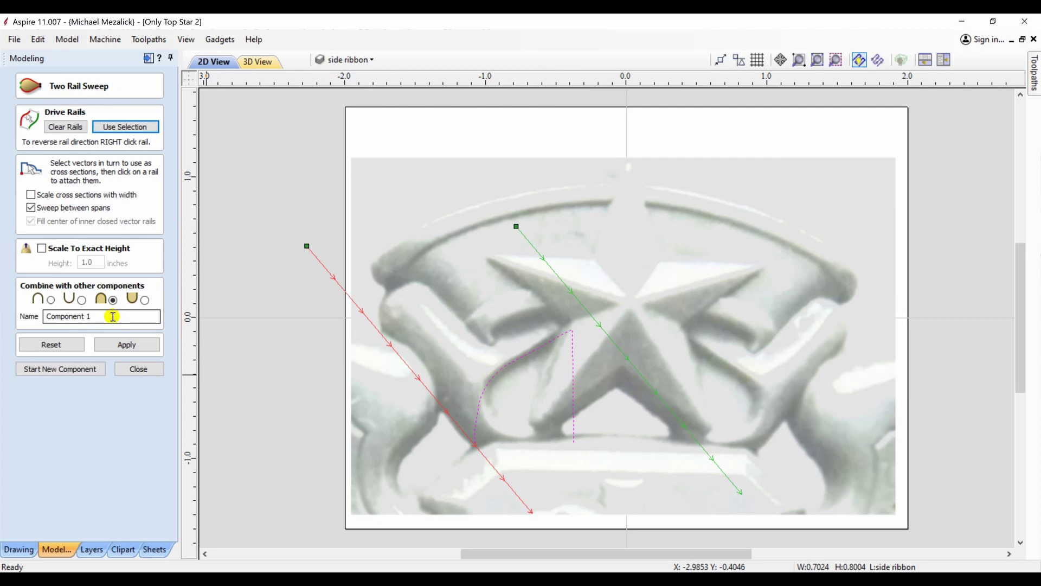
{"action": "left_click", "coordinate": [126, 344]}
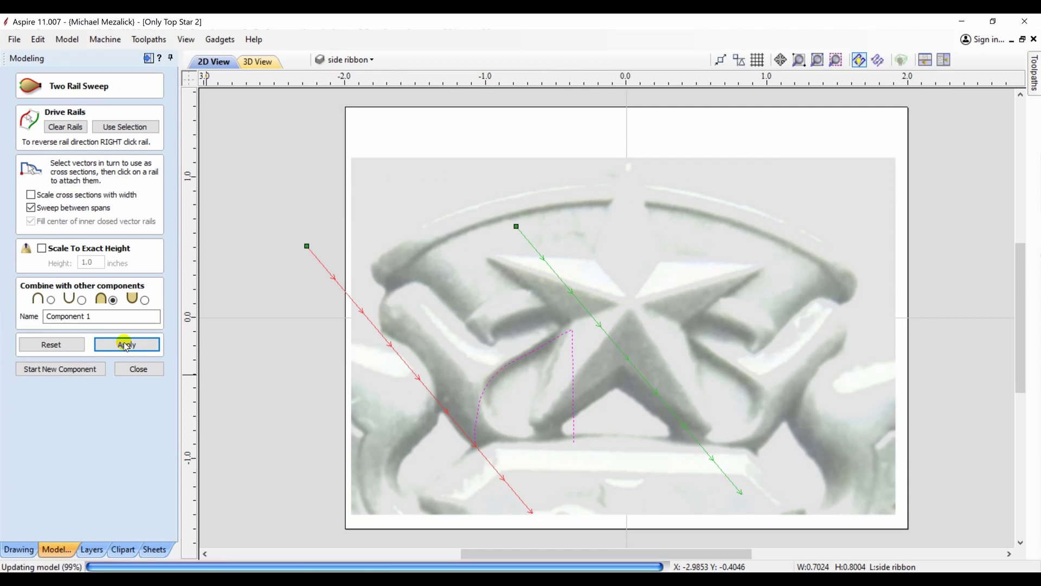
{"action": "left_click", "coordinate": [126, 345]}
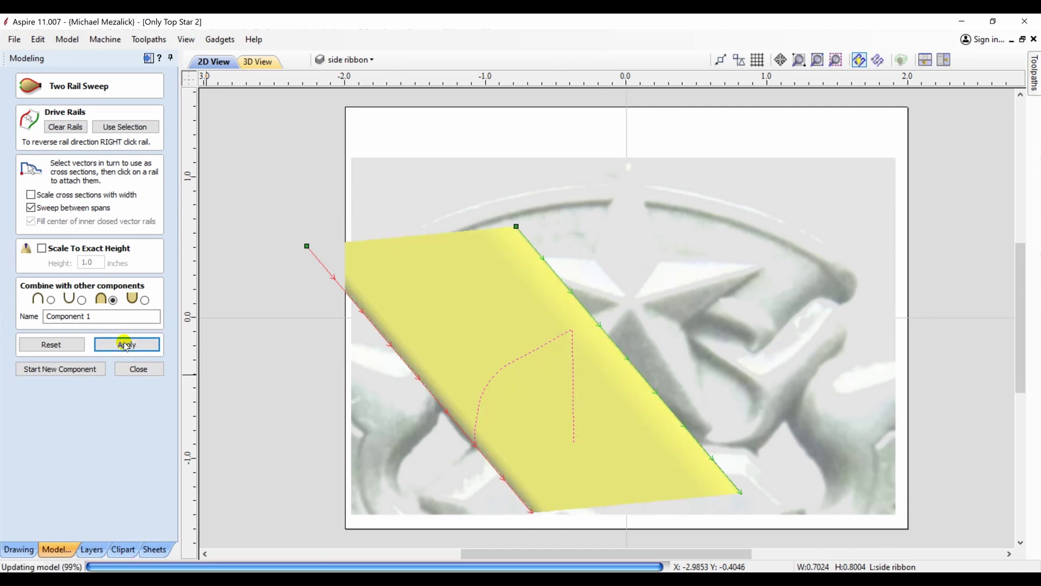
Step: Tile the 2D and 3D views and tilt the 3D view to inspect the sweep
{"action": "key", "text": "F4"}
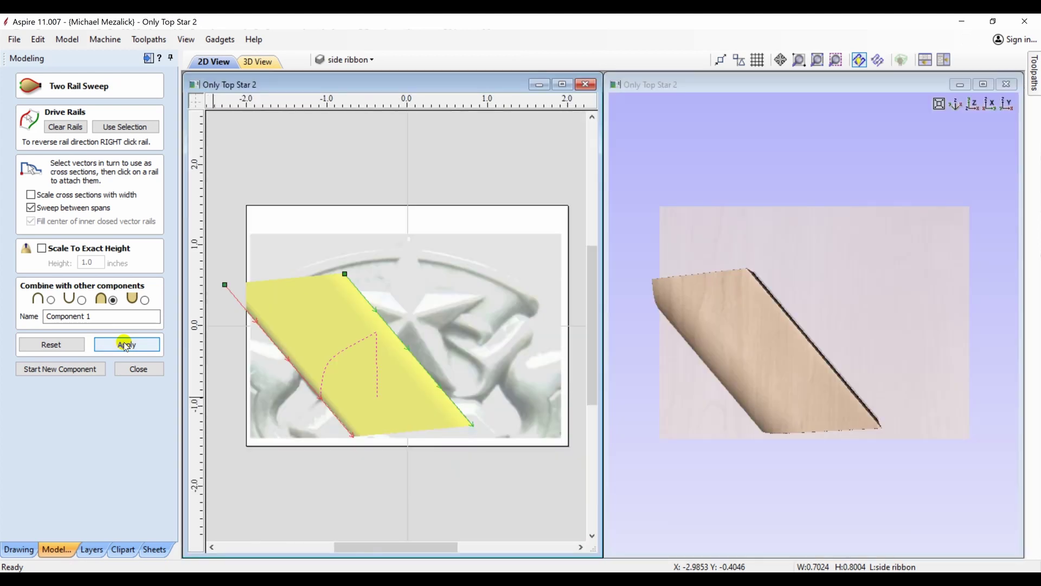
{"action": "left_click_drag", "start_coordinate": [781, 496], "coordinate": [825, 425]}
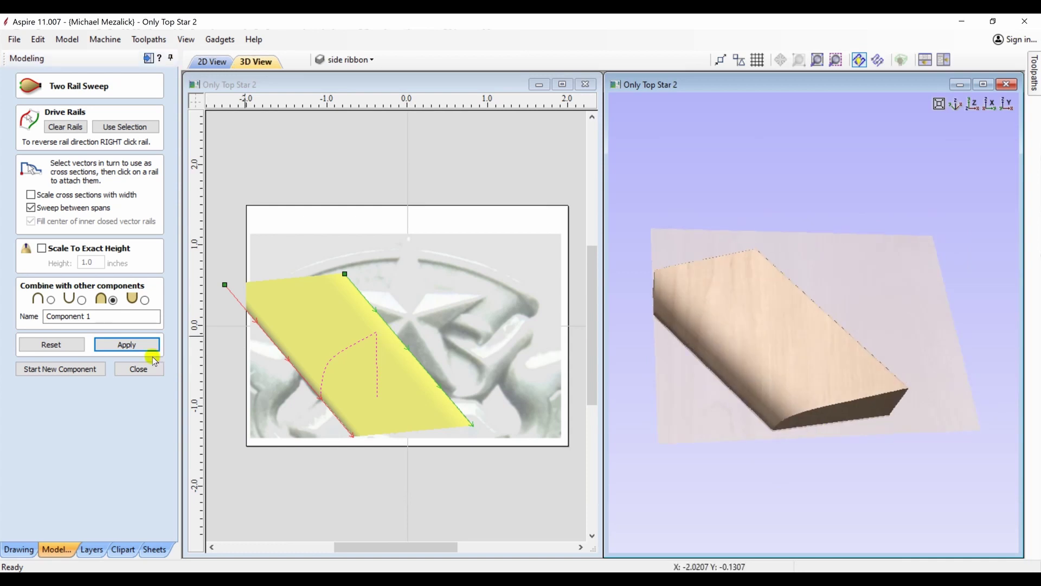
{"action": "left_click", "coordinate": [138, 369]}
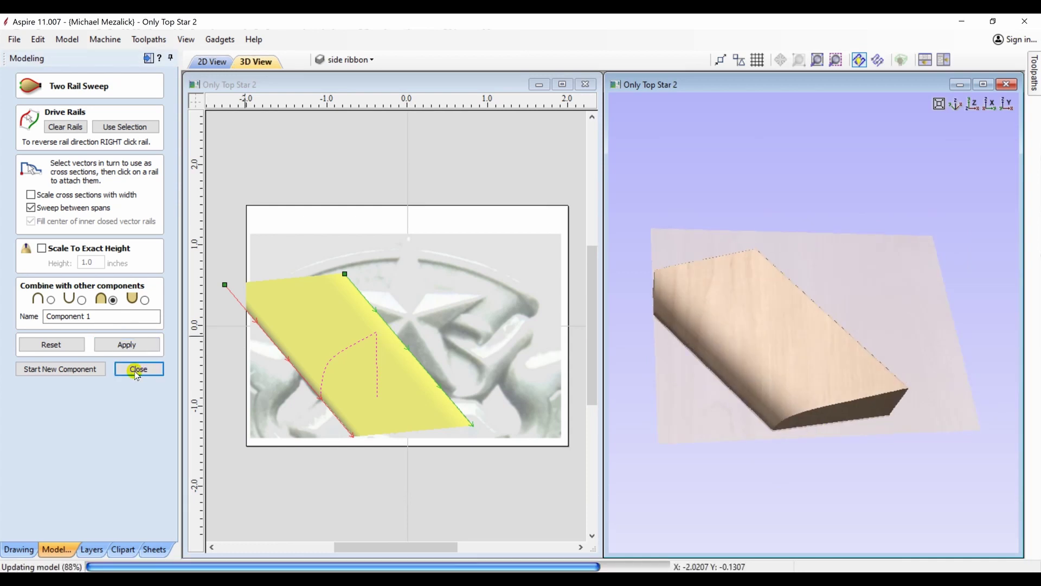
Step: Show the Side ribbon cutout layer and select its outline
{"action": "left_click", "coordinate": [135, 371]}
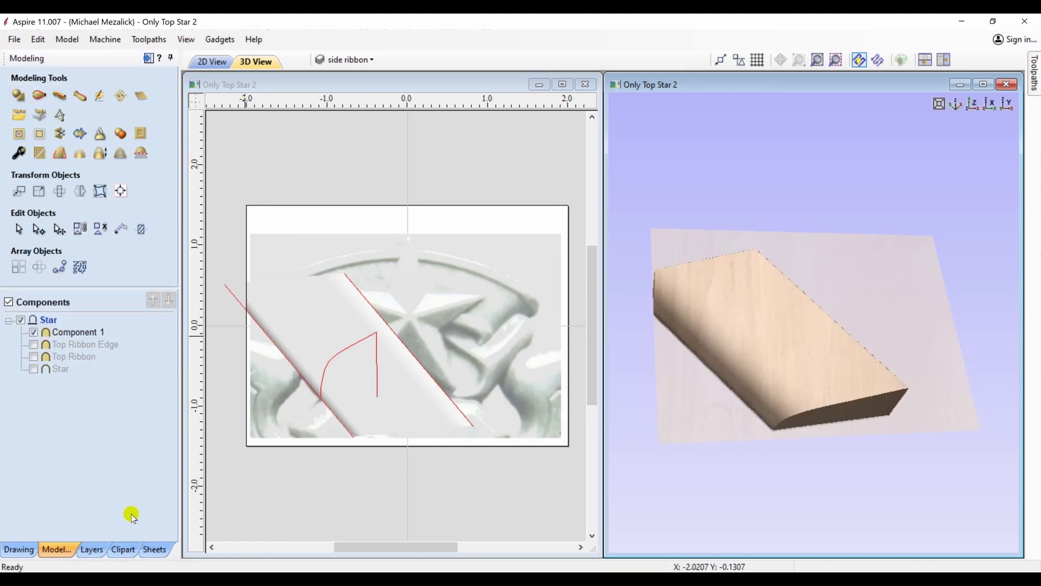
{"action": "left_click", "coordinate": [100, 551]}
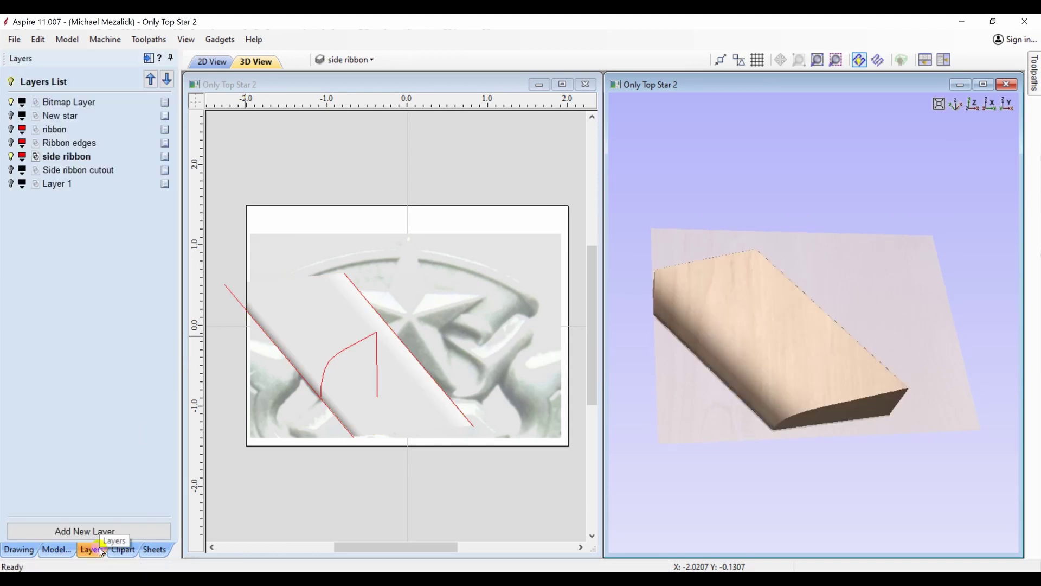
{"action": "left_click", "coordinate": [11, 170]}
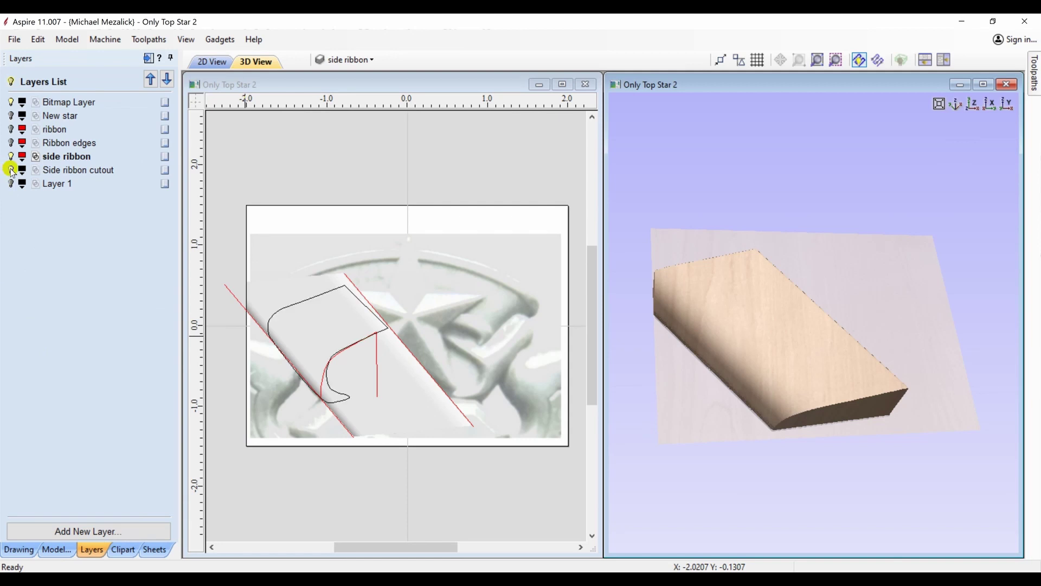
{"action": "left_click", "coordinate": [290, 305]}
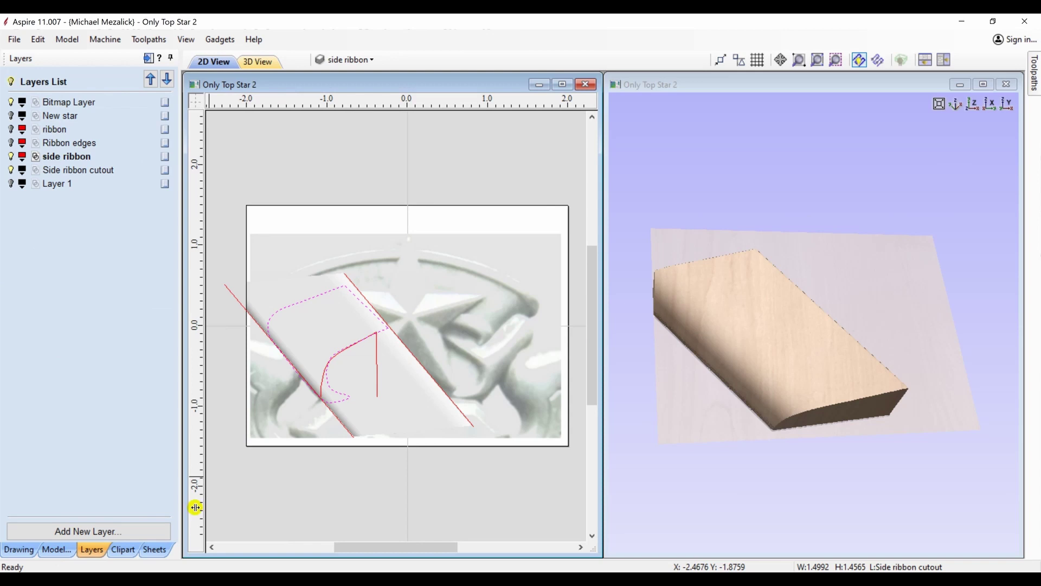
Step: Trim Component 1 to the side ribbon cutout outline
{"action": "left_click", "coordinate": [56, 550]}
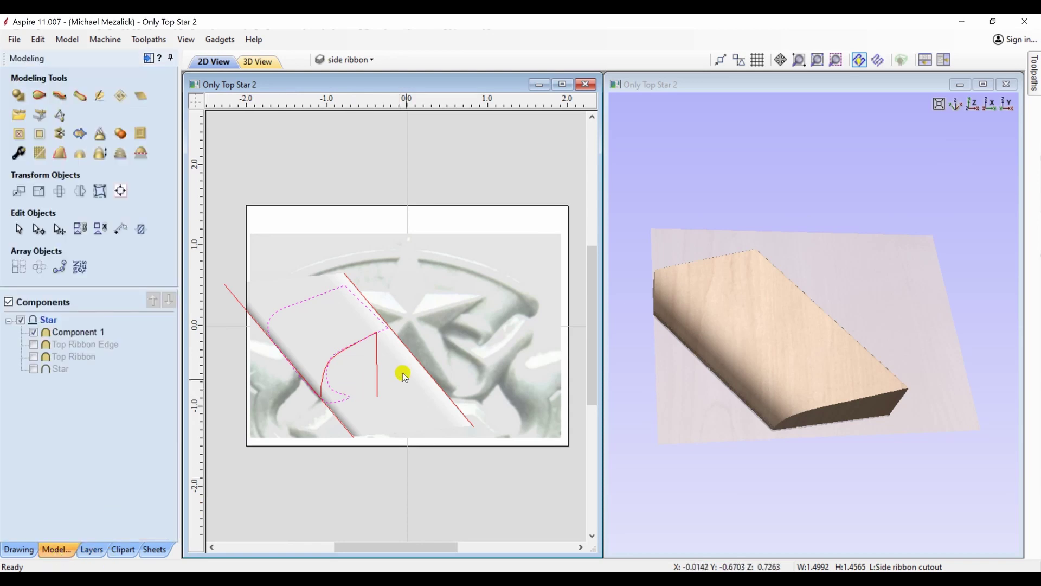
{"action": "left_click", "coordinate": [398, 416]}
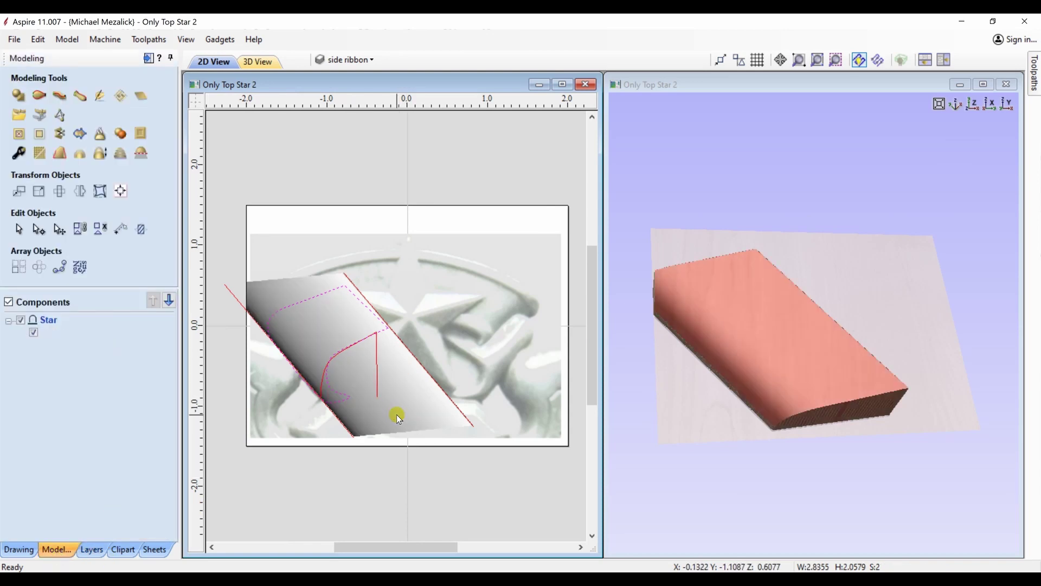
{"action": "left_click", "coordinate": [39, 134]}
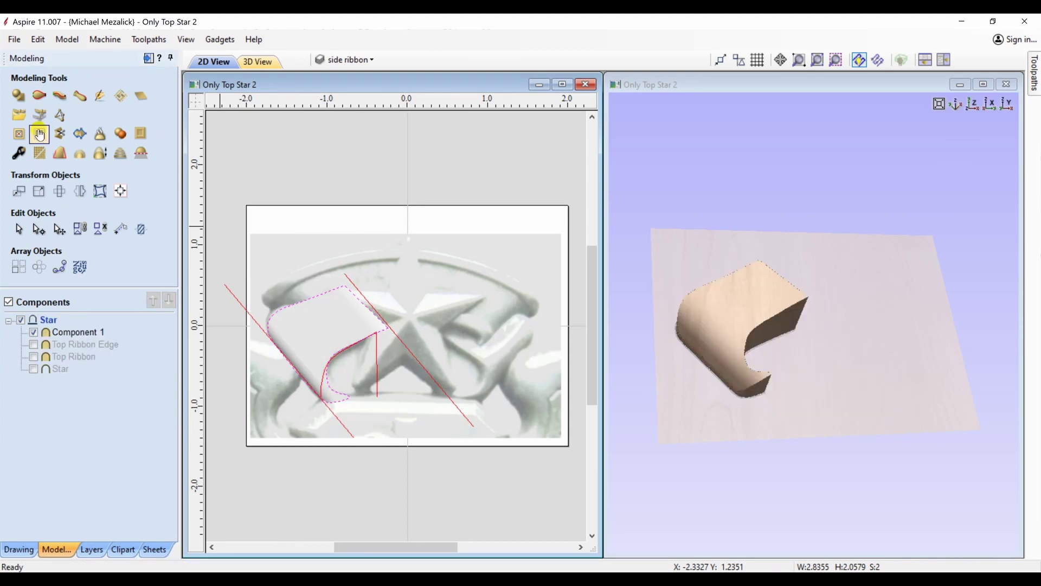
{"action": "left_click", "coordinate": [307, 328]}
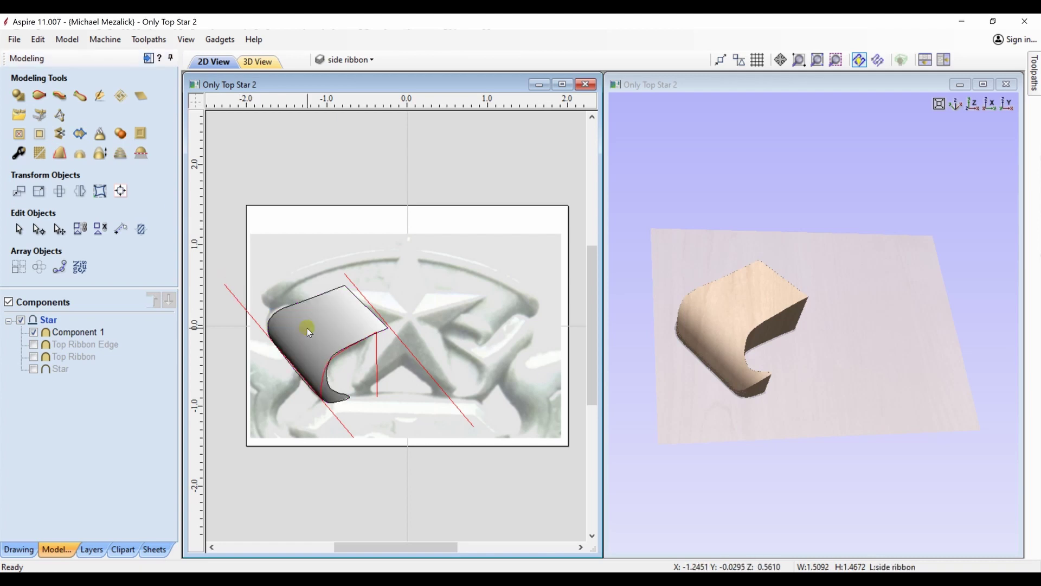
{"action": "left_click", "coordinate": [19, 152]}
Step: Set the side ribbon's height to 0.255, rename it 'Bottom Ribbon', bake it, and show Top Ribbon Edge
{"action": "left_click", "coordinate": [69, 190]}
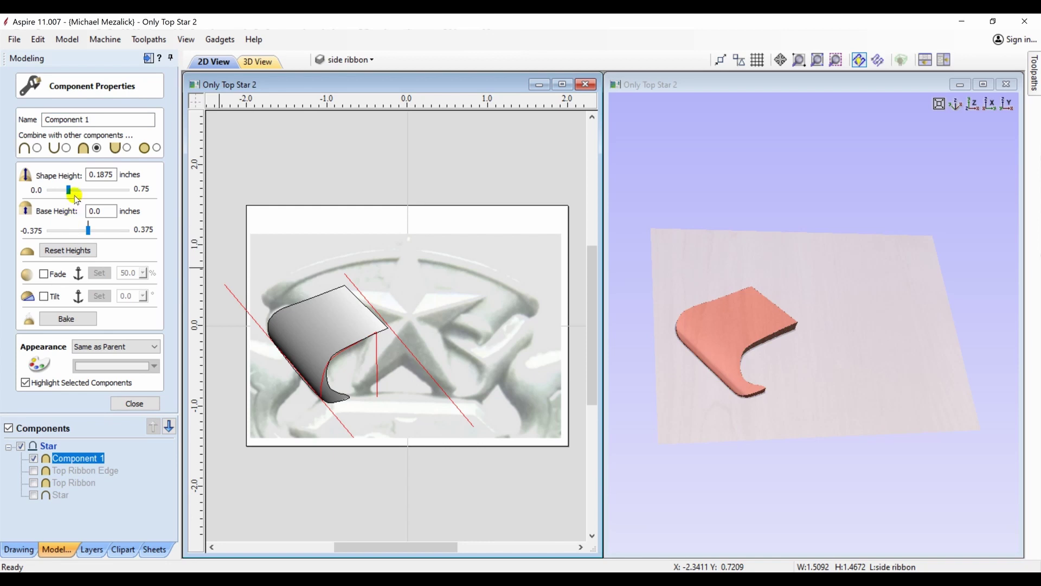
{"action": "left_click", "coordinate": [76, 191]}
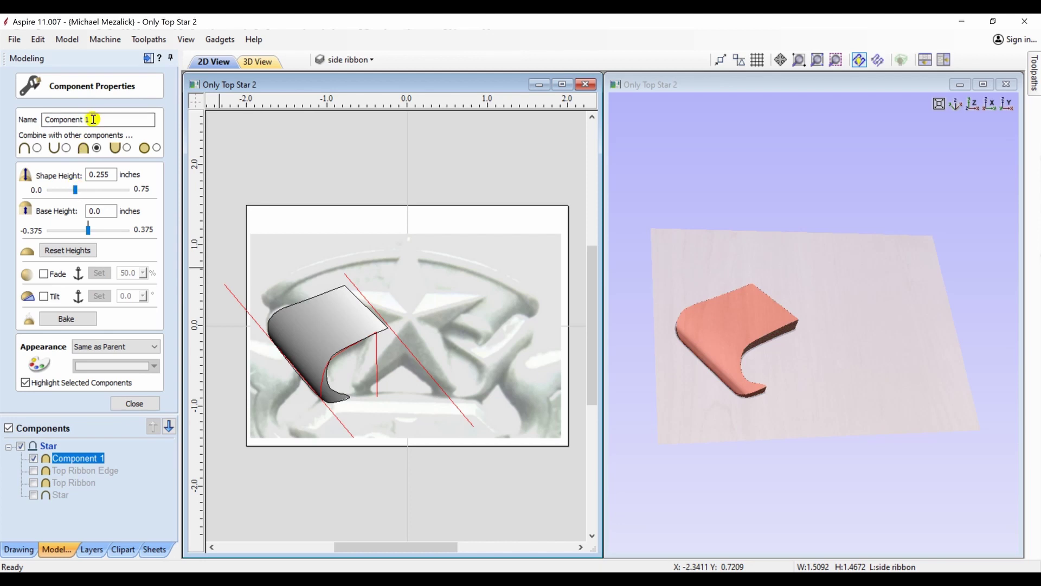
{"action": "left_click_drag", "start_coordinate": [81, 117], "coordinate": [17, 124]}
{"action": "type", "text": "Bottom Ribbon"}
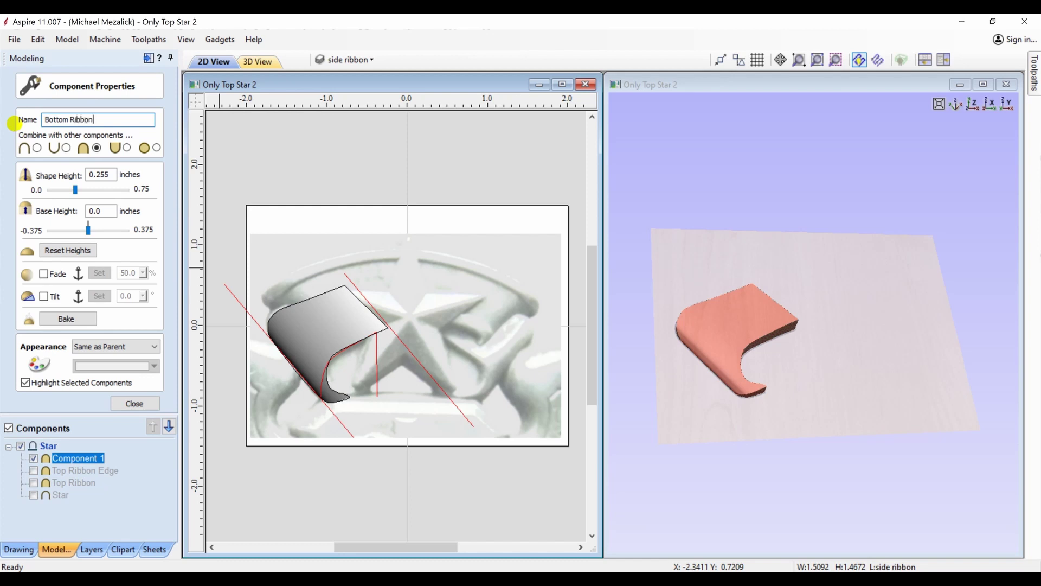
{"action": "key", "text": "Return"}
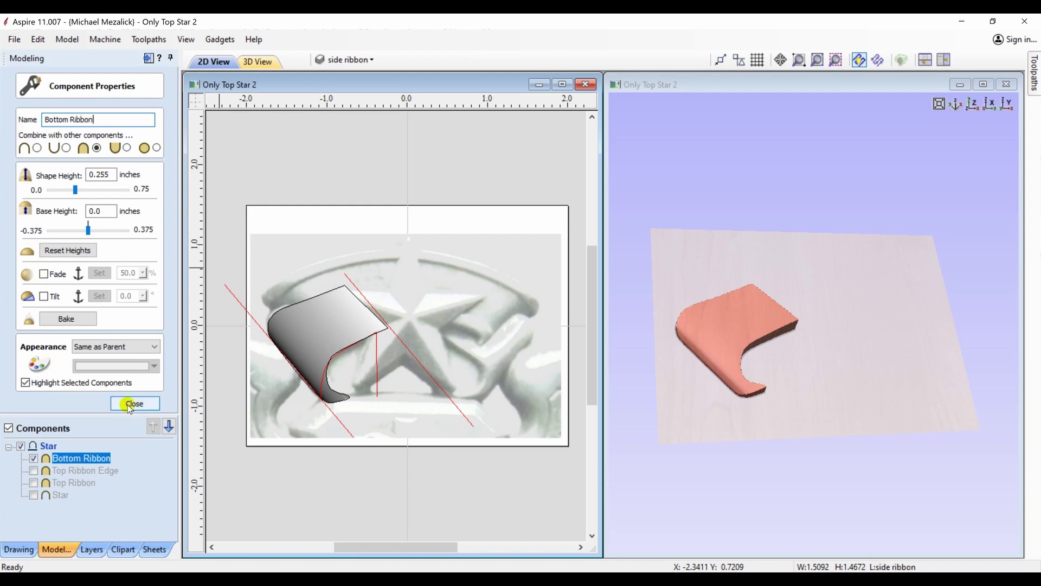
{"action": "left_click", "coordinate": [75, 319]}
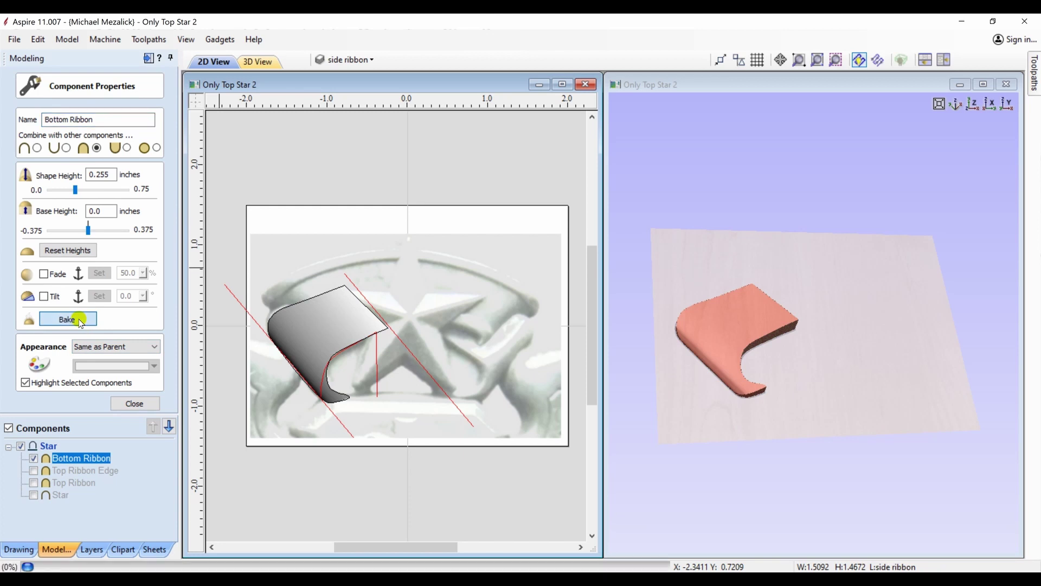
{"action": "left_click", "coordinate": [33, 470]}
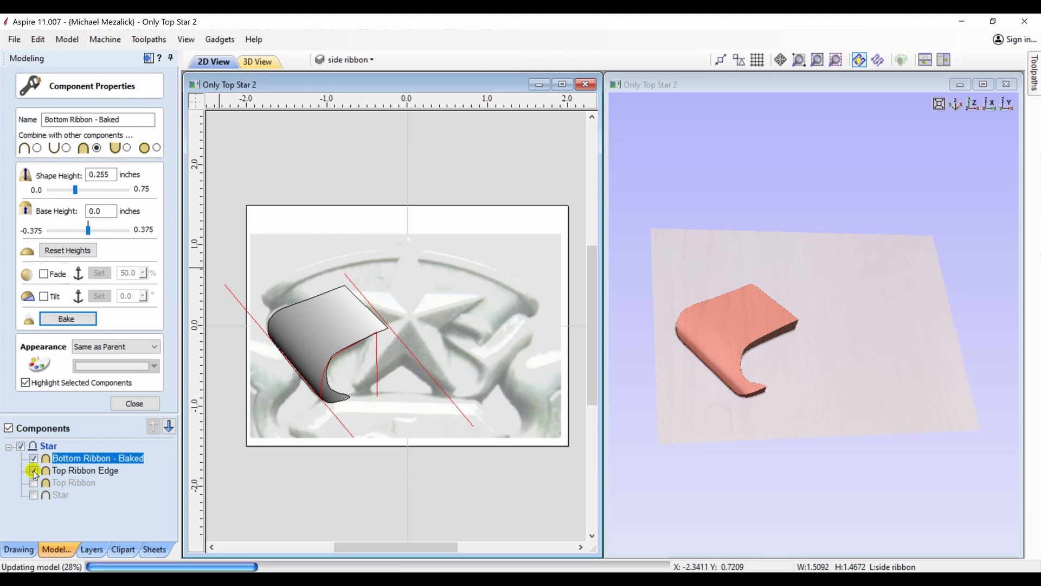
Step: Show Top Ribbon, draw a fade direction across the bottom ribbon, and lower its height to 0.2025
{"action": "left_click", "coordinate": [34, 480]}
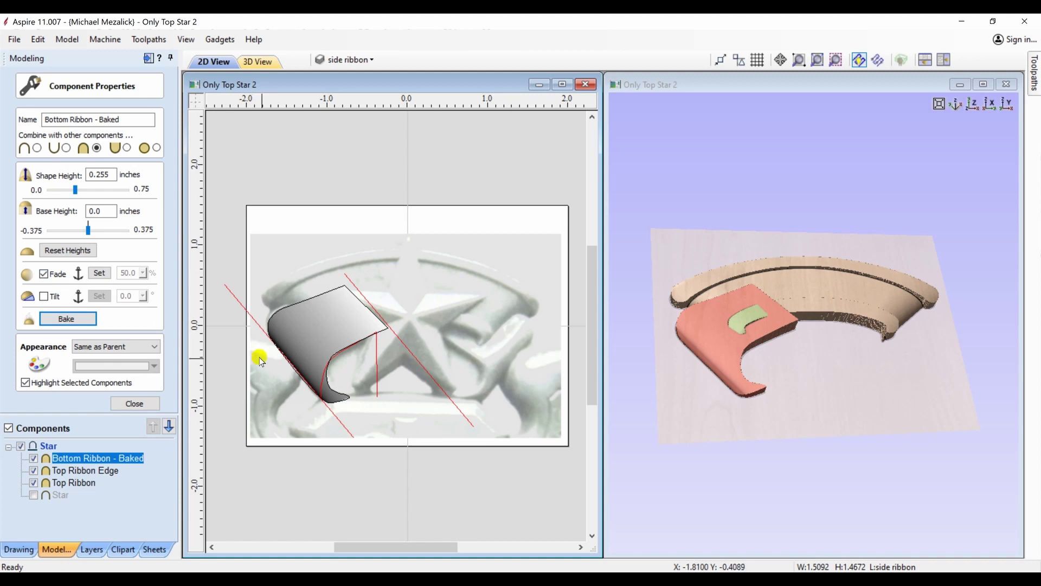
{"action": "left_click", "coordinate": [99, 273]}
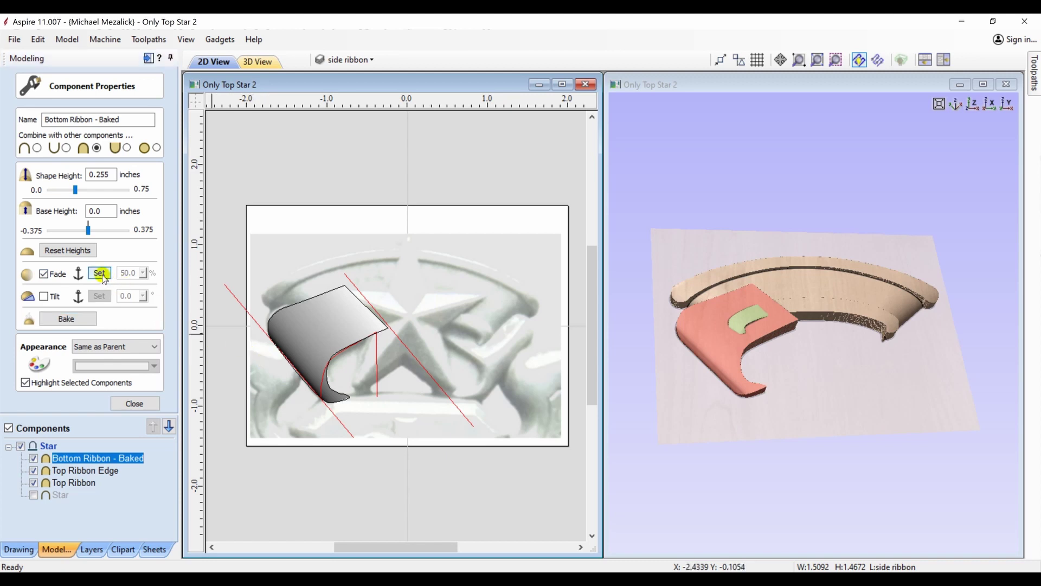
{"action": "left_click_drag", "start_coordinate": [264, 364], "coordinate": [392, 295]}
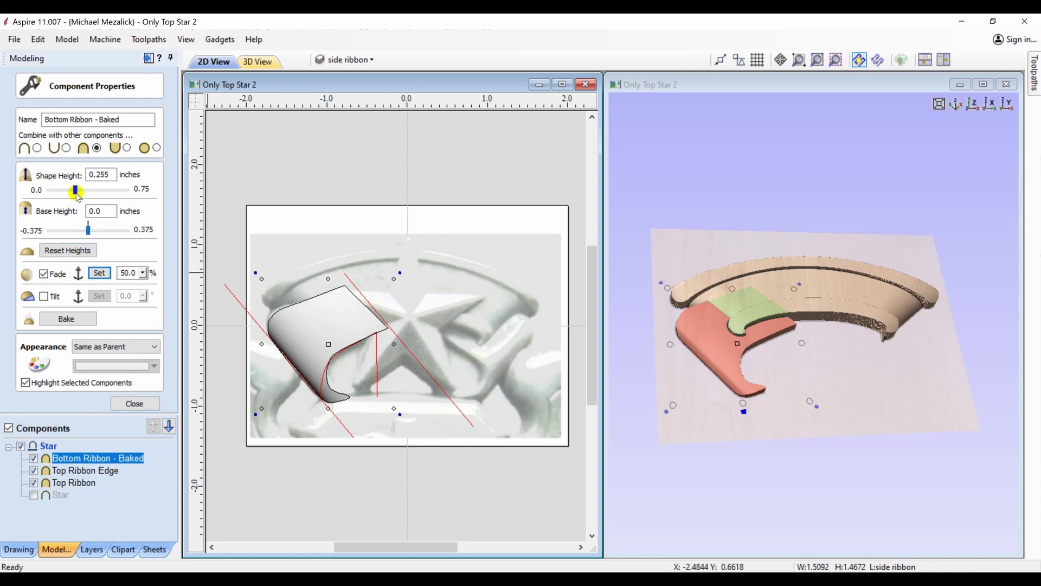
{"action": "left_click_drag", "start_coordinate": [76, 197], "coordinate": [74, 195]}
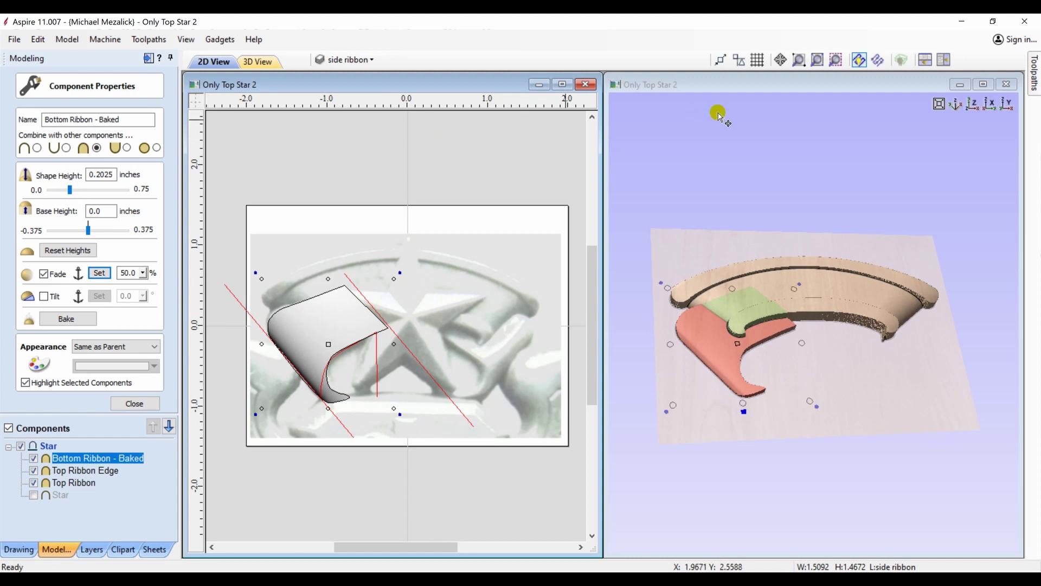
{"action": "left_click", "coordinate": [988, 103]}
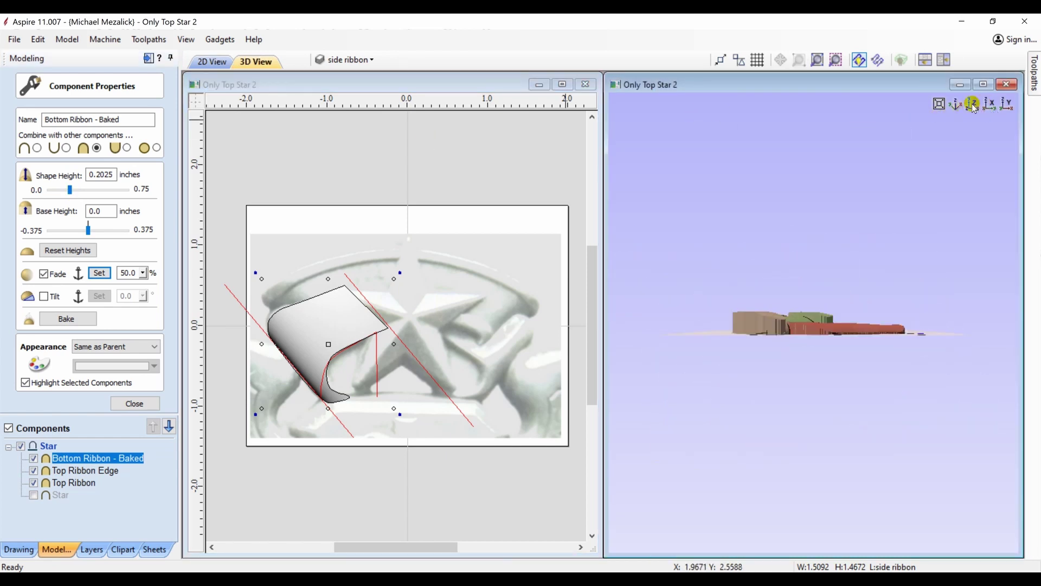
{"action": "left_click", "coordinate": [972, 104]}
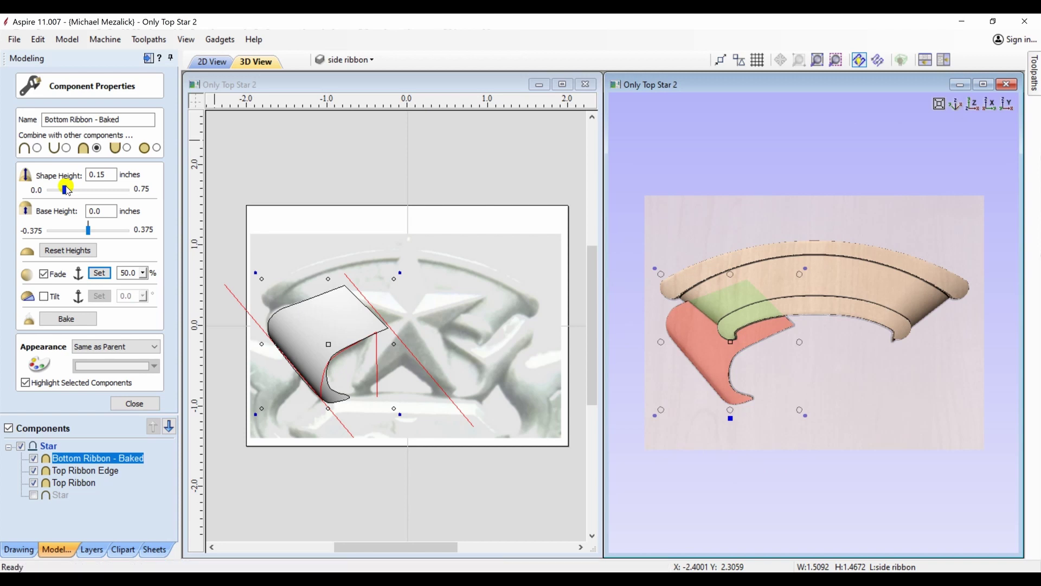
Step: Set the bottom ribbon's fade to 58%, bake it again, and close its properties
{"action": "left_click", "coordinate": [143, 272]}
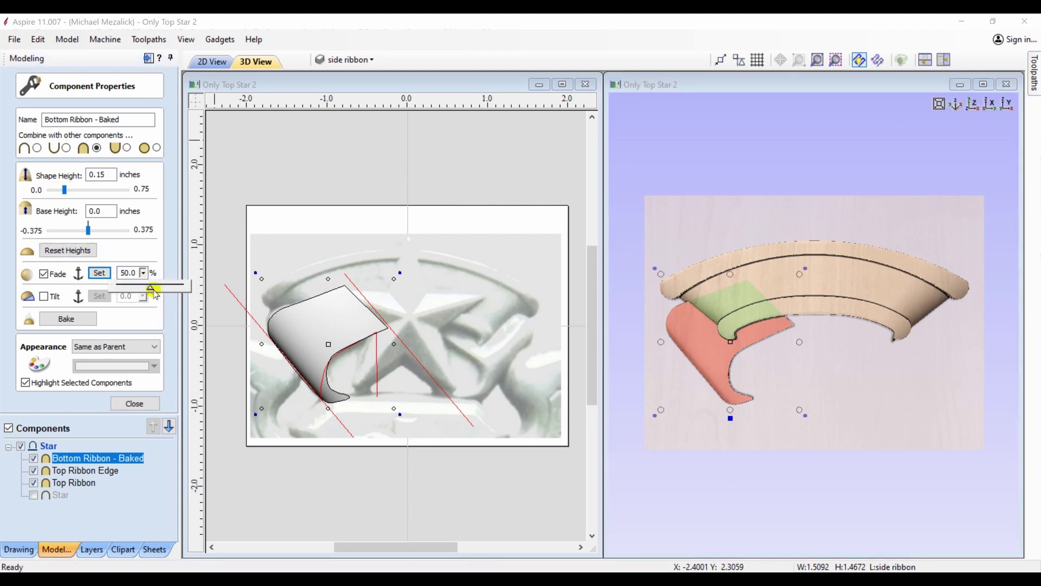
{"action": "left_click_drag", "start_coordinate": [157, 292], "coordinate": [156, 292]}
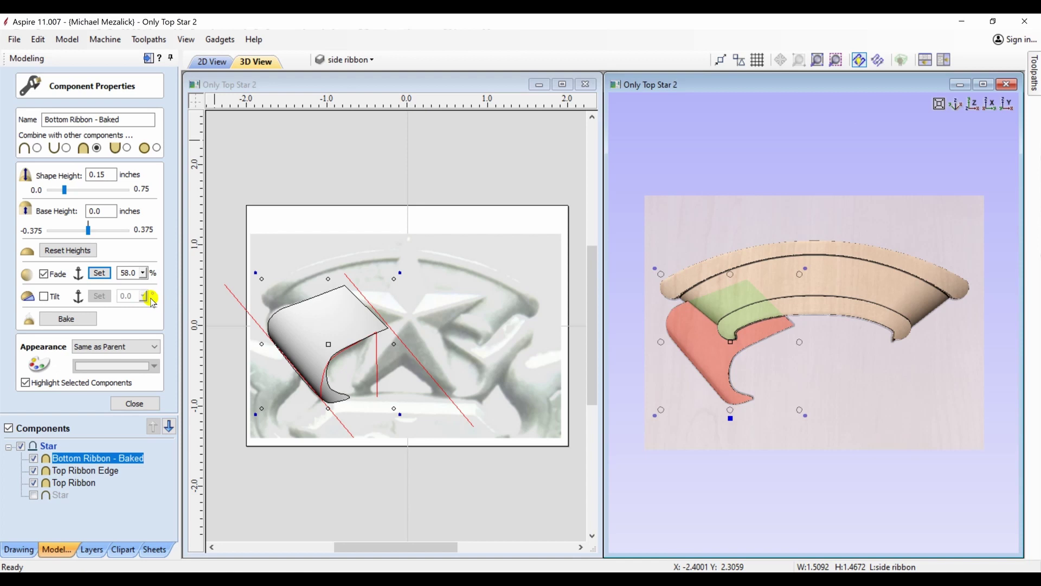
{"action": "left_click", "coordinate": [84, 320]}
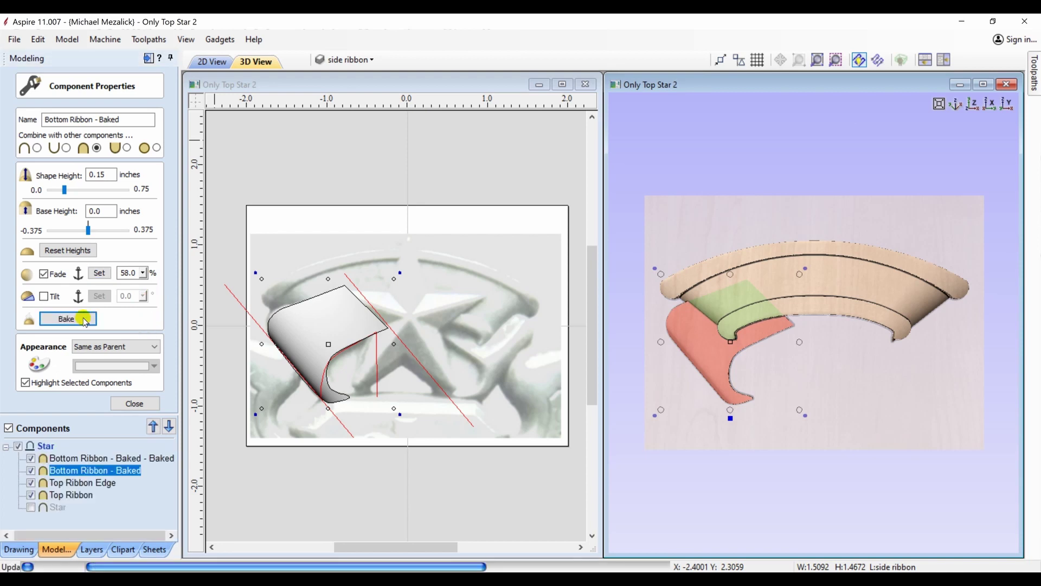
{"action": "left_click", "coordinate": [132, 403]}
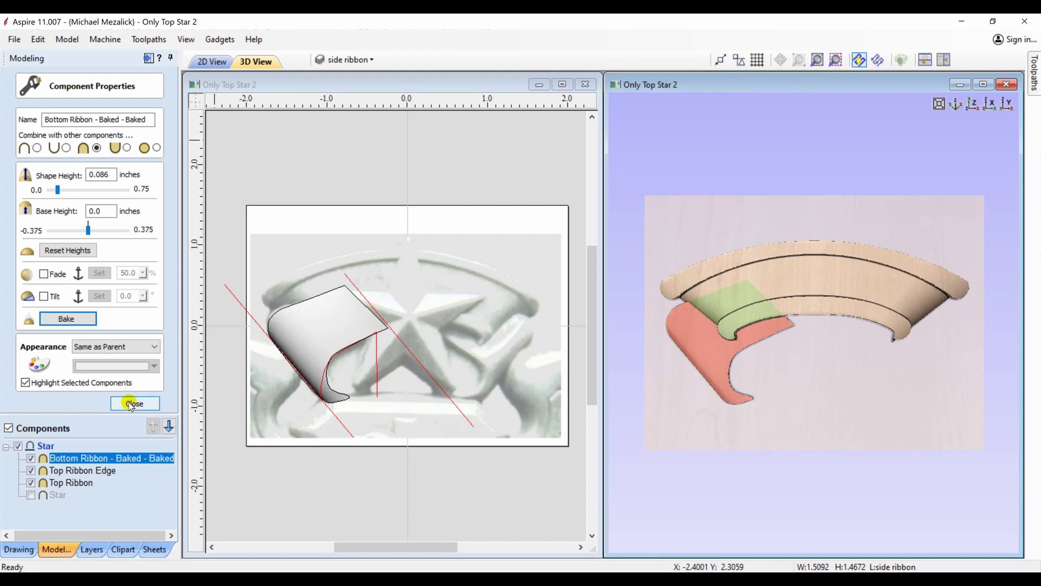
{"action": "left_click", "coordinate": [133, 403]}
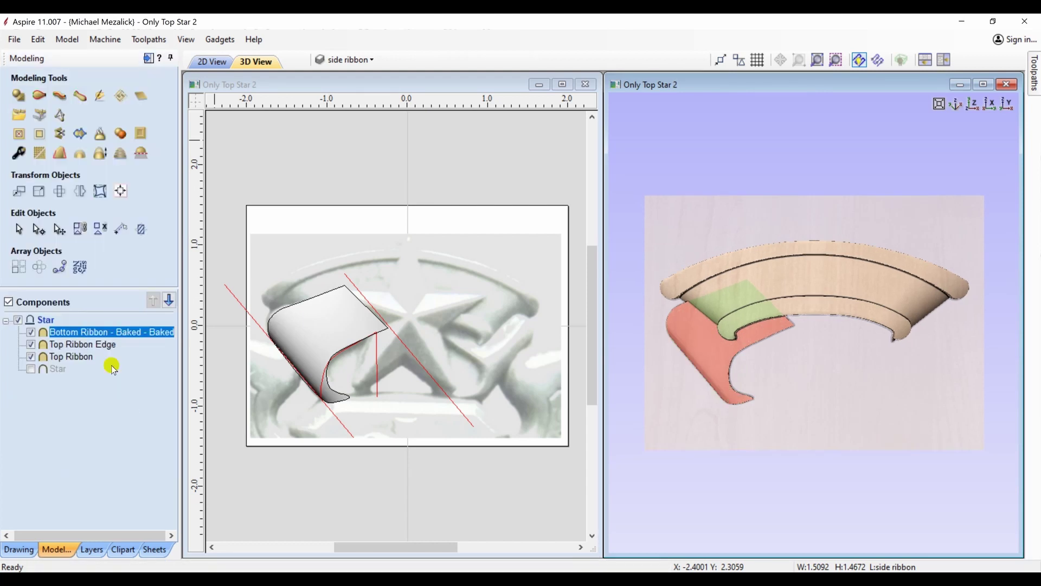
Step: Create a horizontally mirrored copy of the bottom ribbon for the right side
{"action": "left_click", "coordinate": [80, 191]}
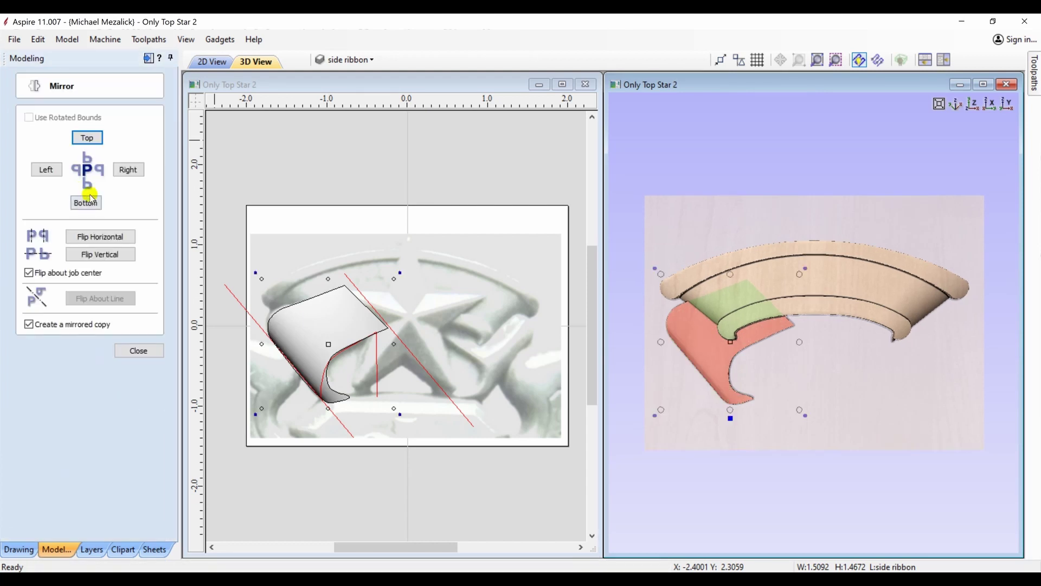
{"action": "left_click", "coordinate": [111, 239]}
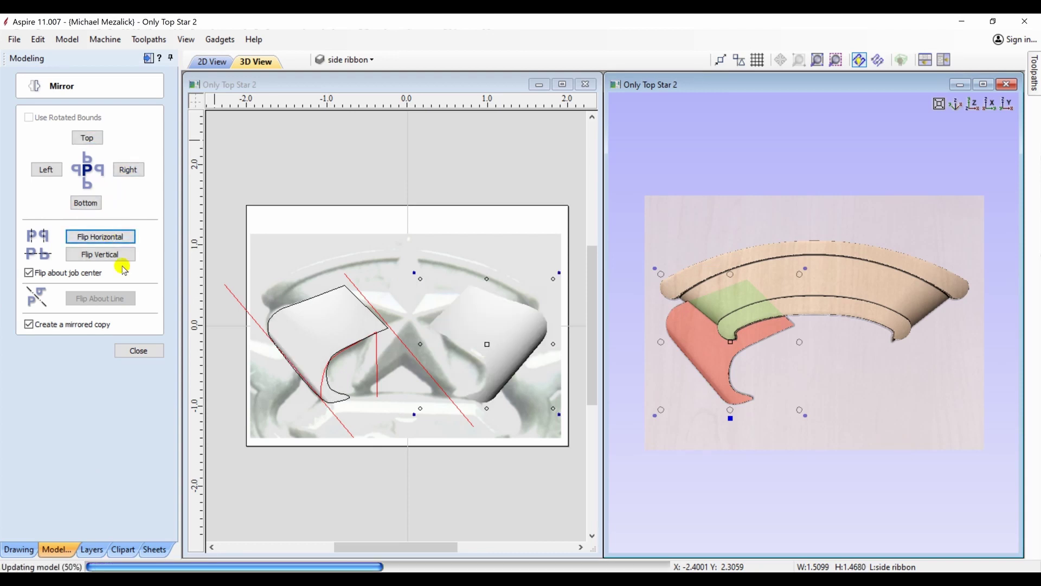
{"action": "left_click", "coordinate": [138, 350]}
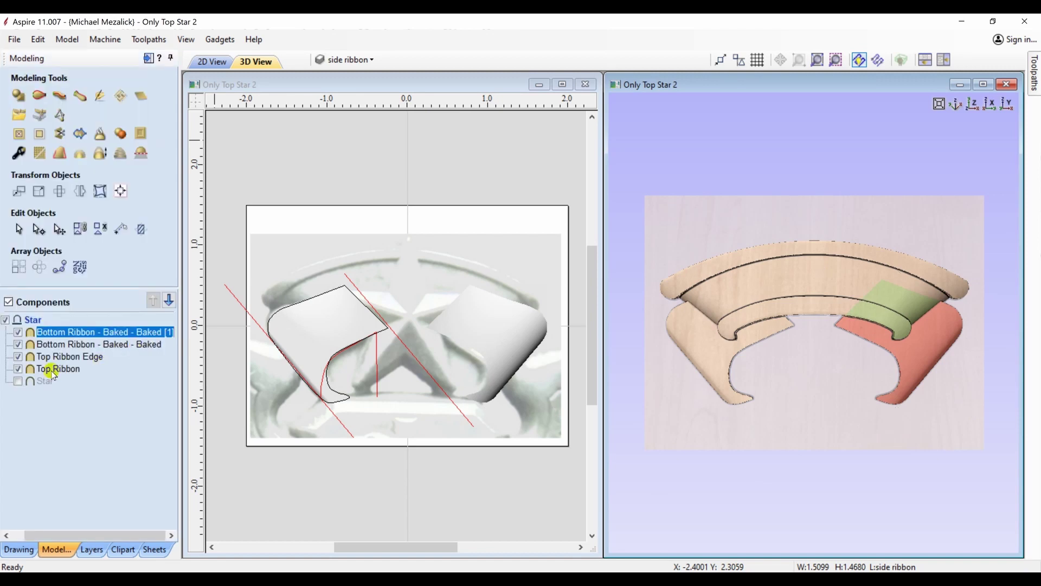
Step: Make the Star component visible again and check both ribbons in the 3D view
{"action": "left_click", "coordinate": [20, 381]}
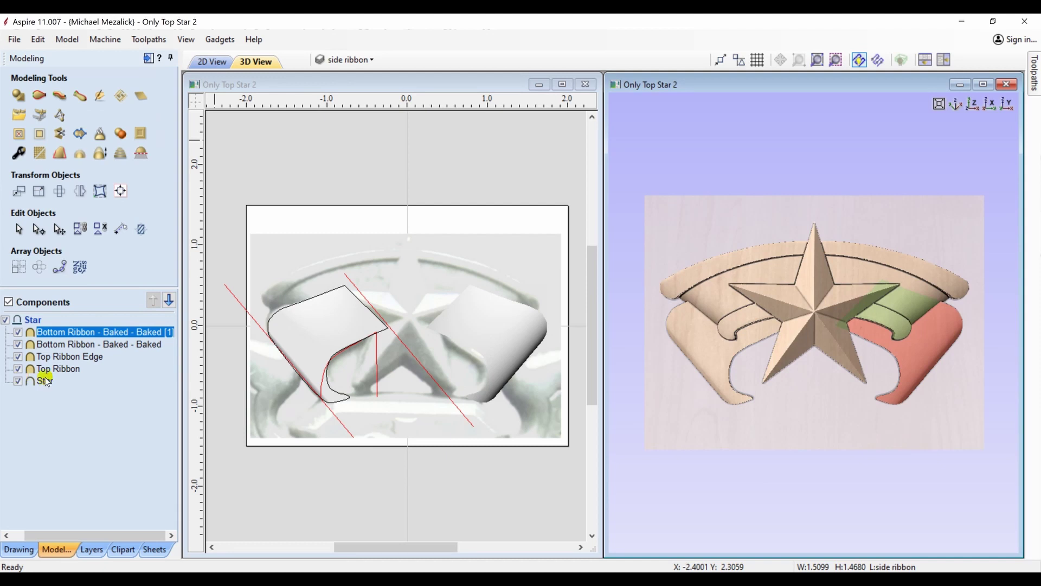
{"action": "mouse_move", "coordinate": [825, 461]}
{"action": "left_mouse_down"}
{"action": "mouse_move", "coordinate": [851, 353]}
{"action": "mouse_move", "coordinate": [831, 372]}
{"action": "mouse_move", "coordinate": [824, 447]}
{"action": "left_mouse_up"}
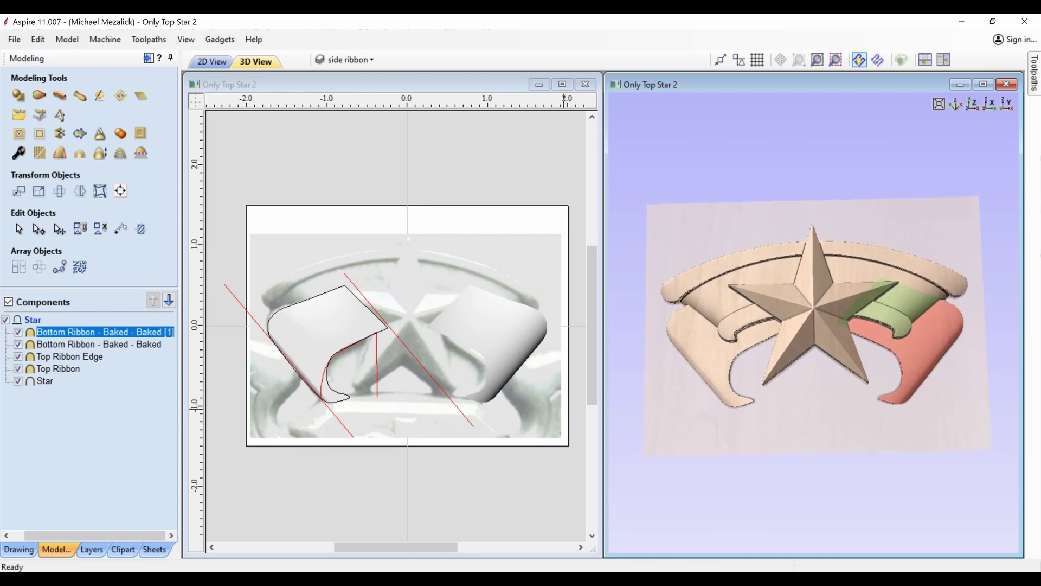
{"action": "left_click", "coordinate": [975, 103]}
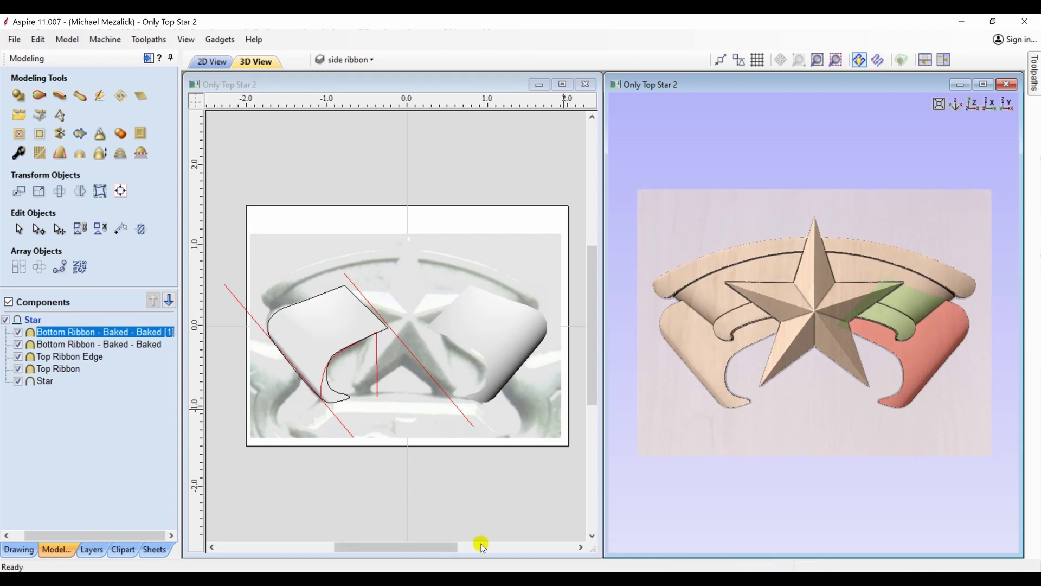
{"action": "left_click", "coordinate": [452, 505]}
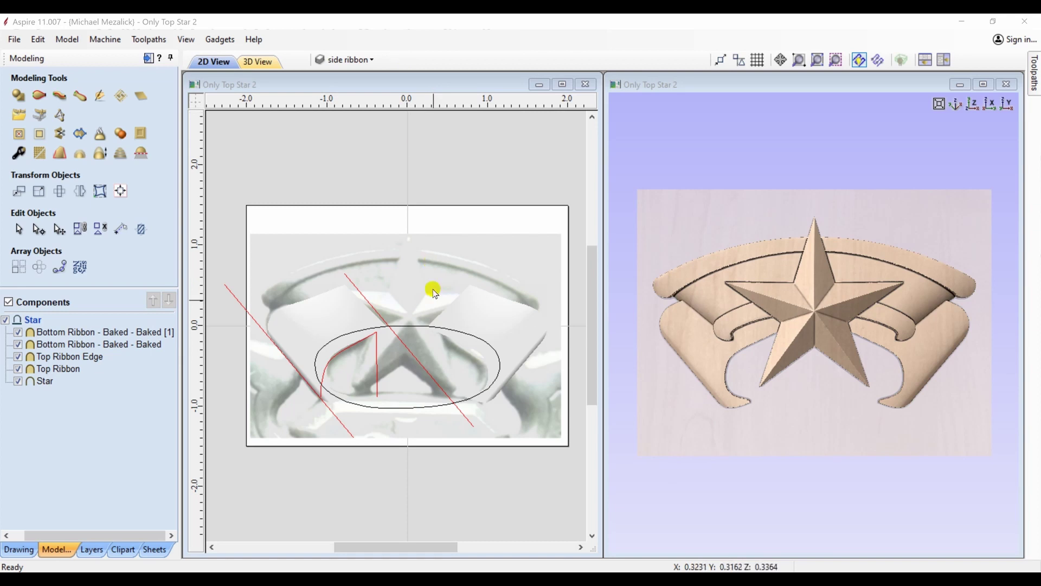
Step: Start a merged 3D shape from the centre ellipse with a 0.03-inch base height
{"action": "left_click", "coordinate": [436, 327]}
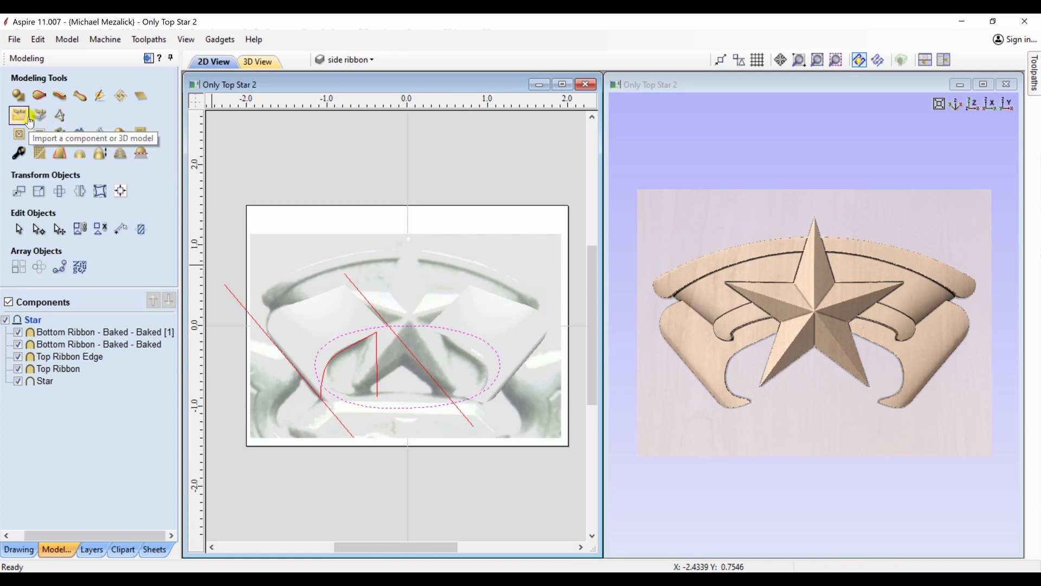
{"action": "left_click", "coordinate": [19, 96]}
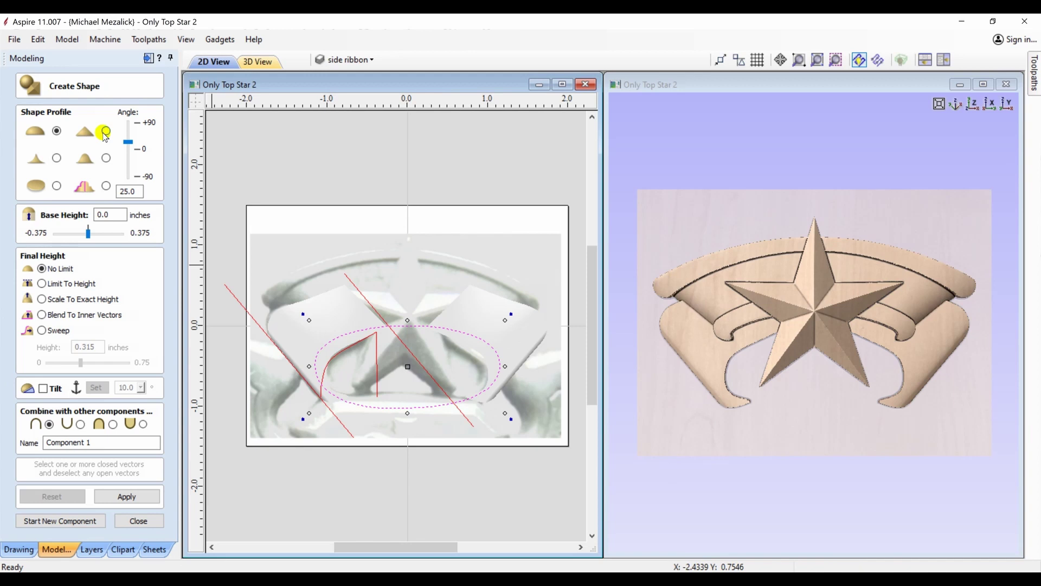
{"action": "left_click", "coordinate": [56, 186]}
{"action": "left_click_drag", "start_coordinate": [88, 232], "coordinate": [96, 233]}
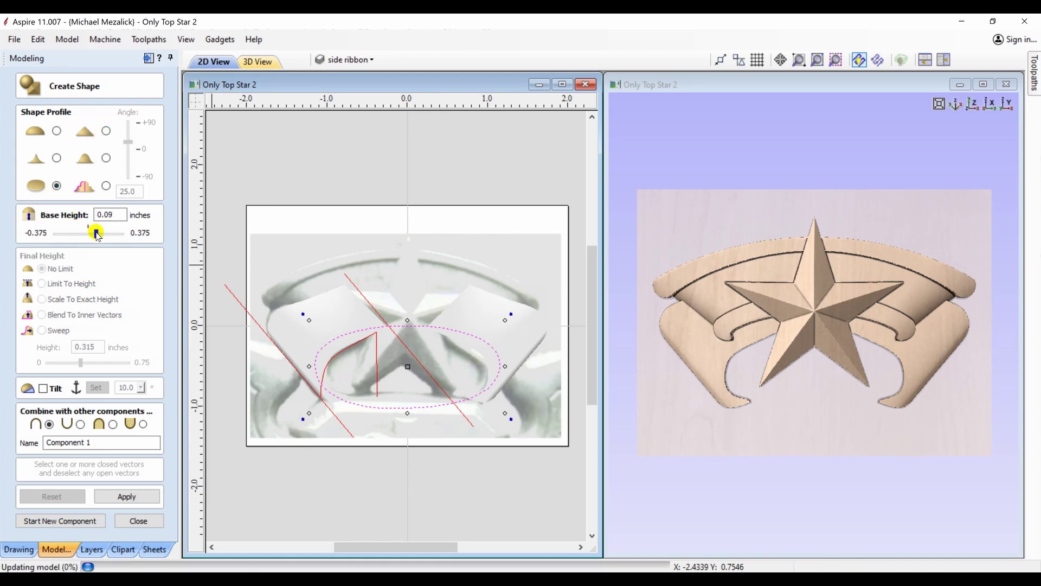
{"action": "left_click", "coordinate": [115, 424]}
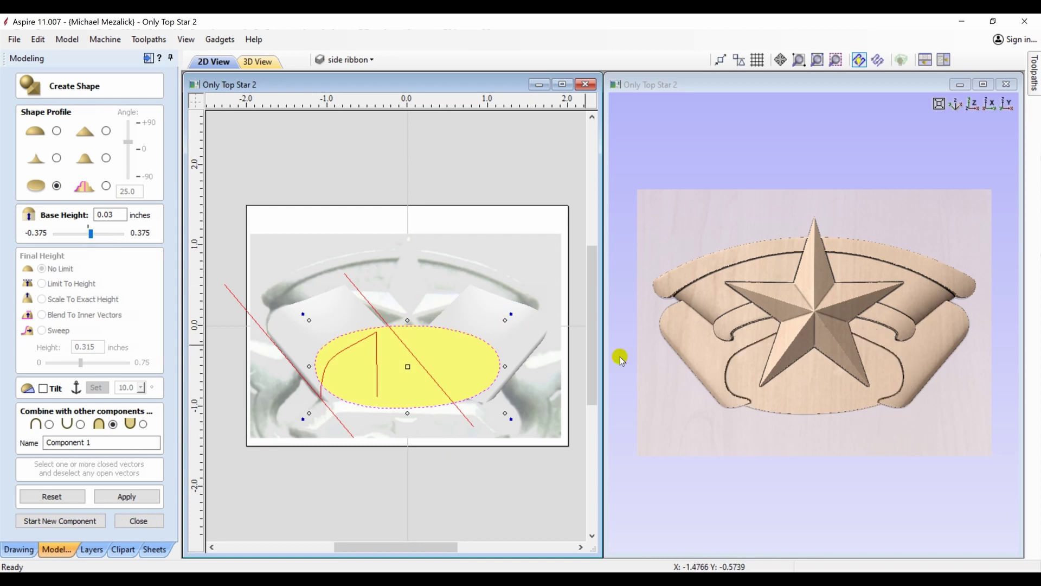
Step: Give the oval a rounded profile with a -15° angle and apply it to the model
{"action": "left_click", "coordinate": [803, 352]}
{"action": "left_click_drag", "start_coordinate": [800, 353], "coordinate": [813, 314]}
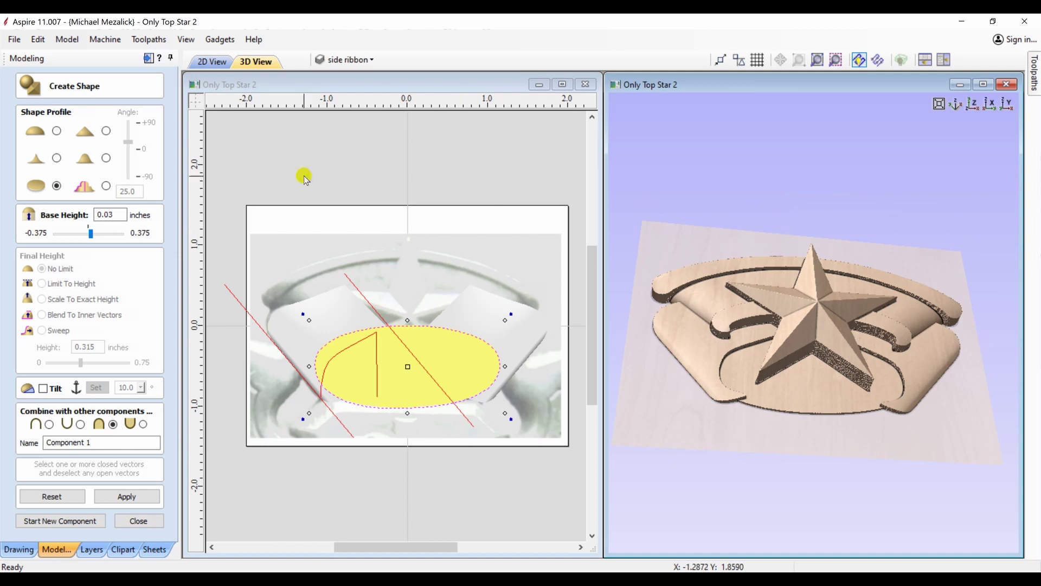
{"action": "left_click", "coordinate": [57, 131]}
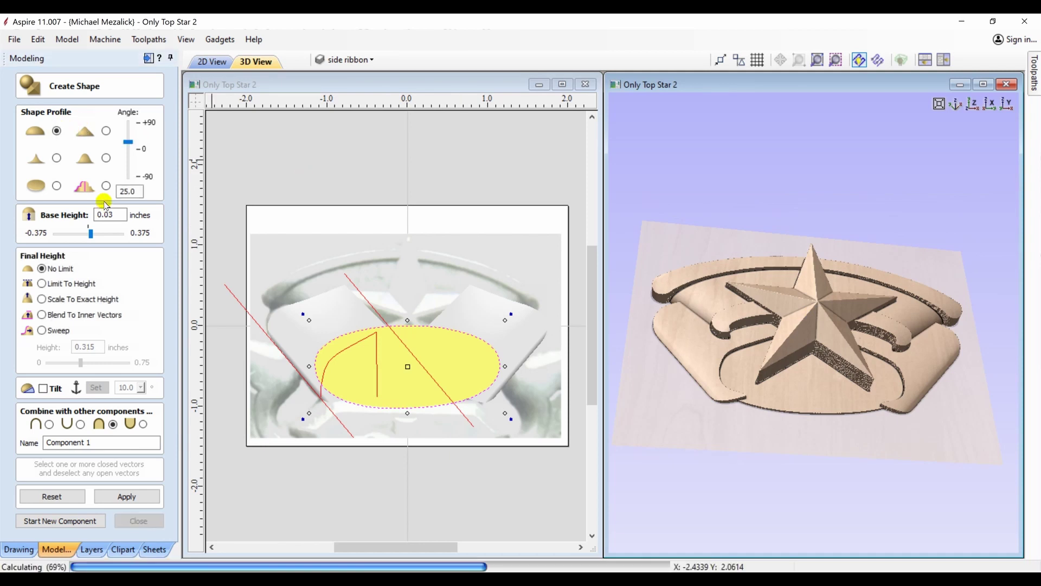
{"action": "left_click", "coordinate": [126, 146]}
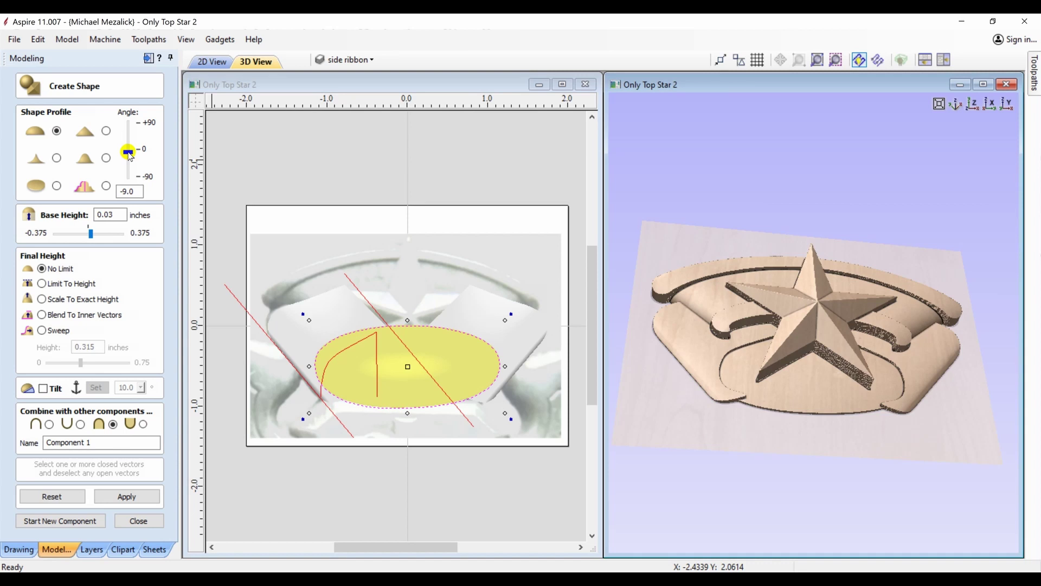
{"action": "left_click", "coordinate": [129, 153]}
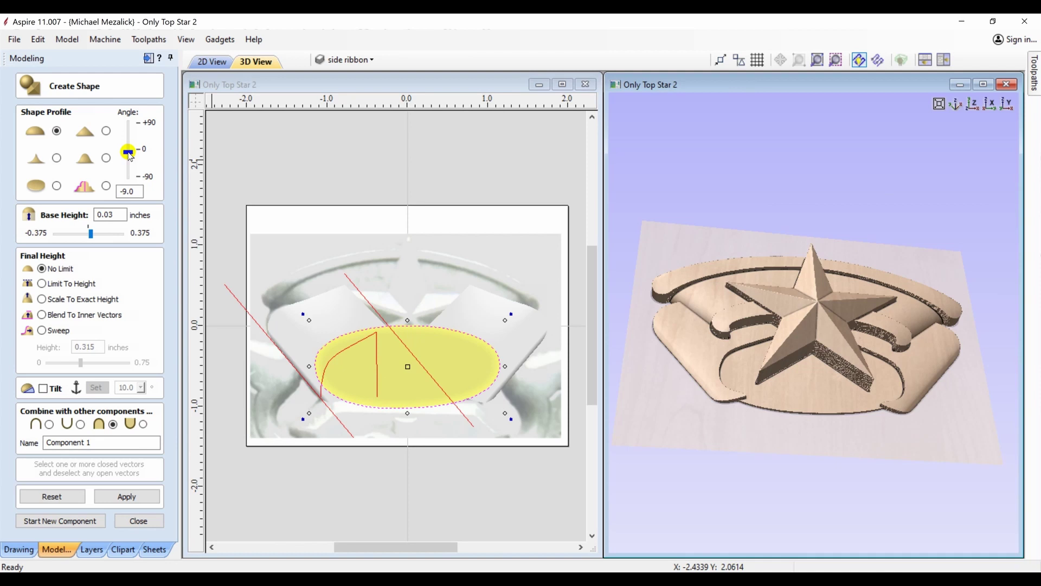
{"action": "left_click", "coordinate": [128, 156]}
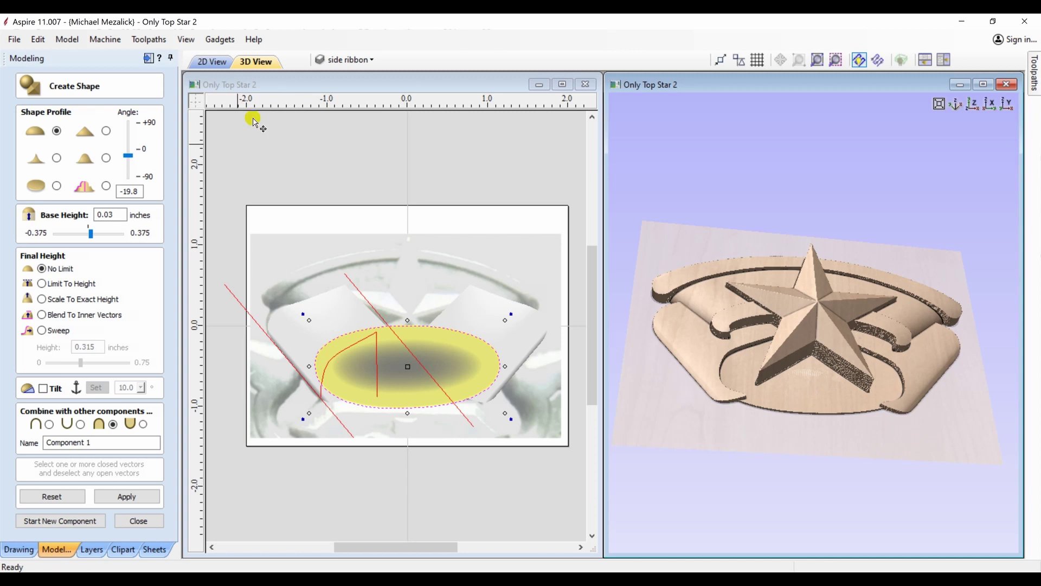
{"action": "left_click", "coordinate": [972, 104]}
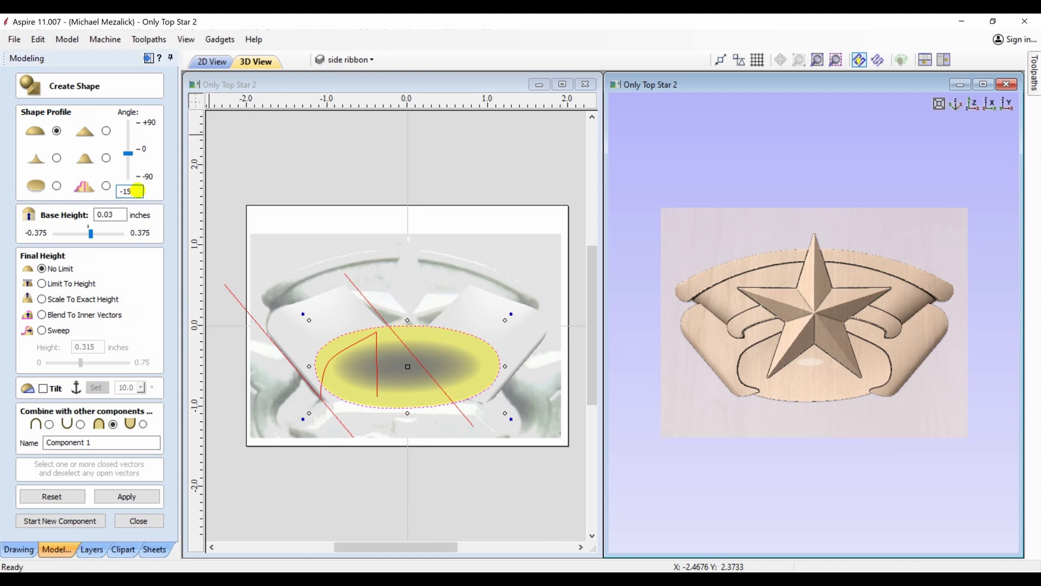
{"action": "key", "text": "Return"}
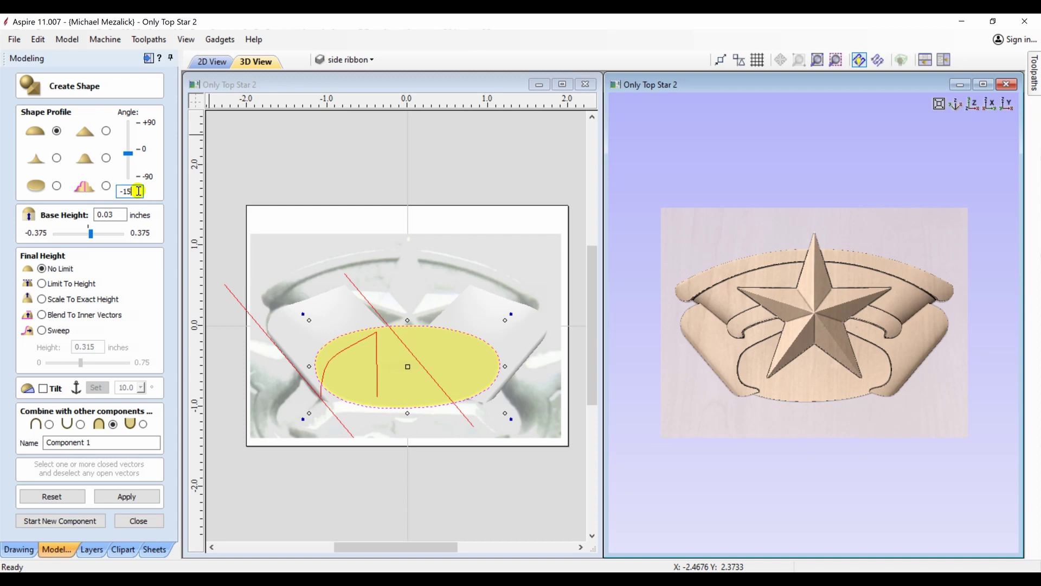
{"action": "left_click", "coordinate": [125, 497]}
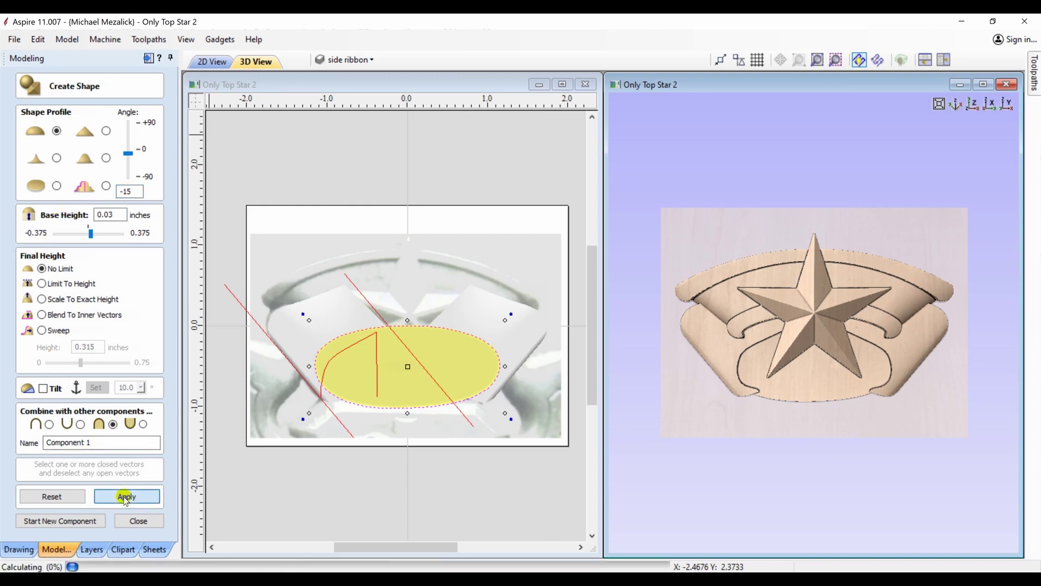
{"action": "left_click", "coordinate": [138, 520]}
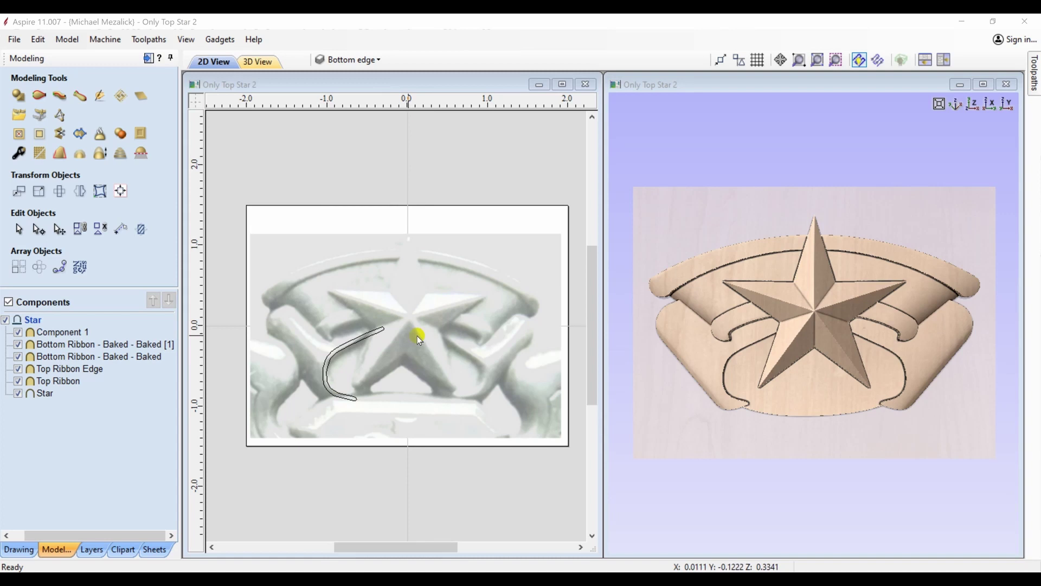
Step: Turn the curve left of the star into a merged round-profile strip, base height 0.075, named 'bottom edge'
{"action": "left_click", "coordinate": [380, 332]}
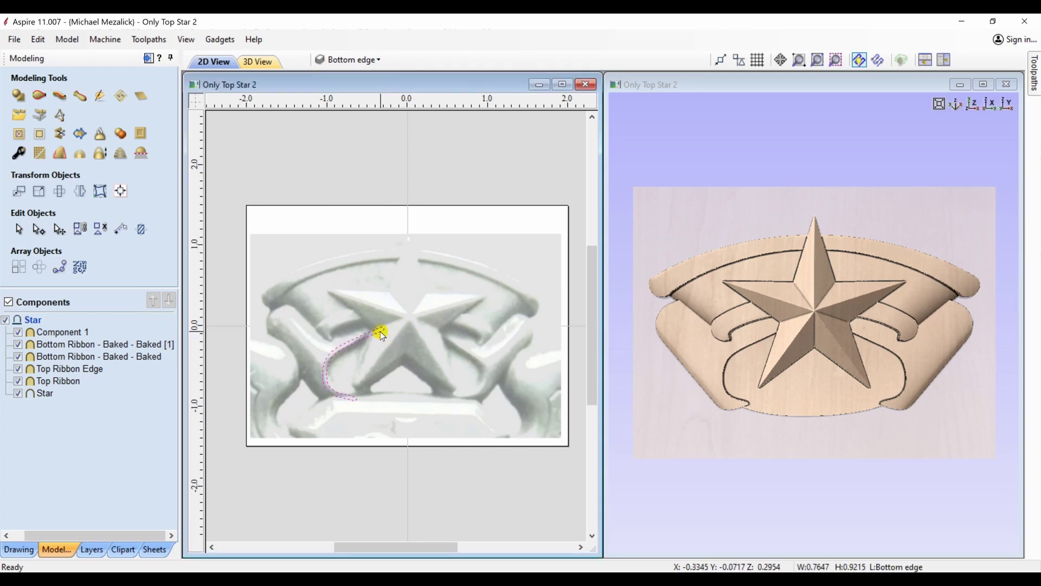
{"action": "left_click", "coordinate": [20, 97]}
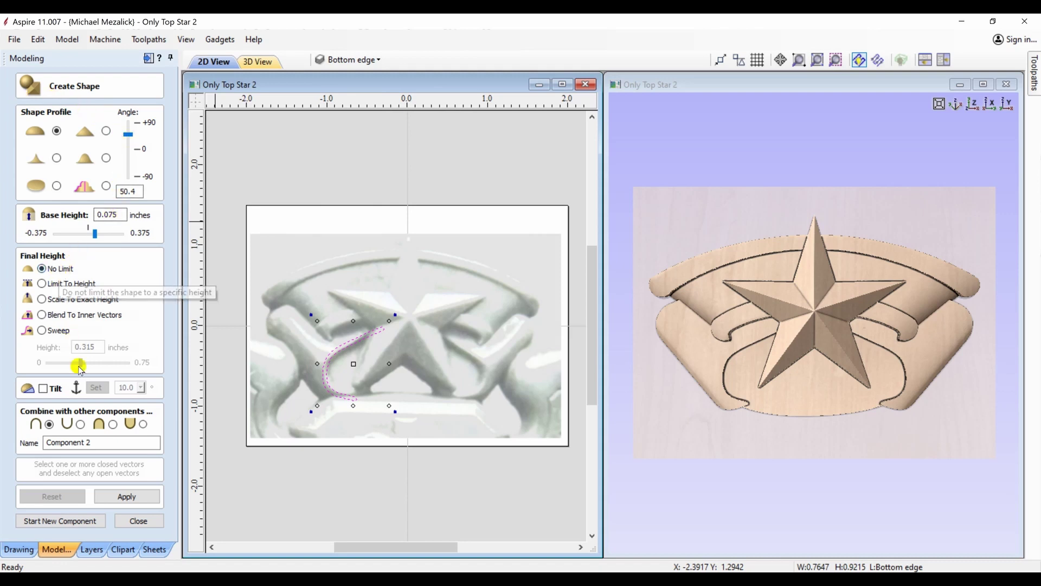
{"action": "left_click", "coordinate": [112, 424]}
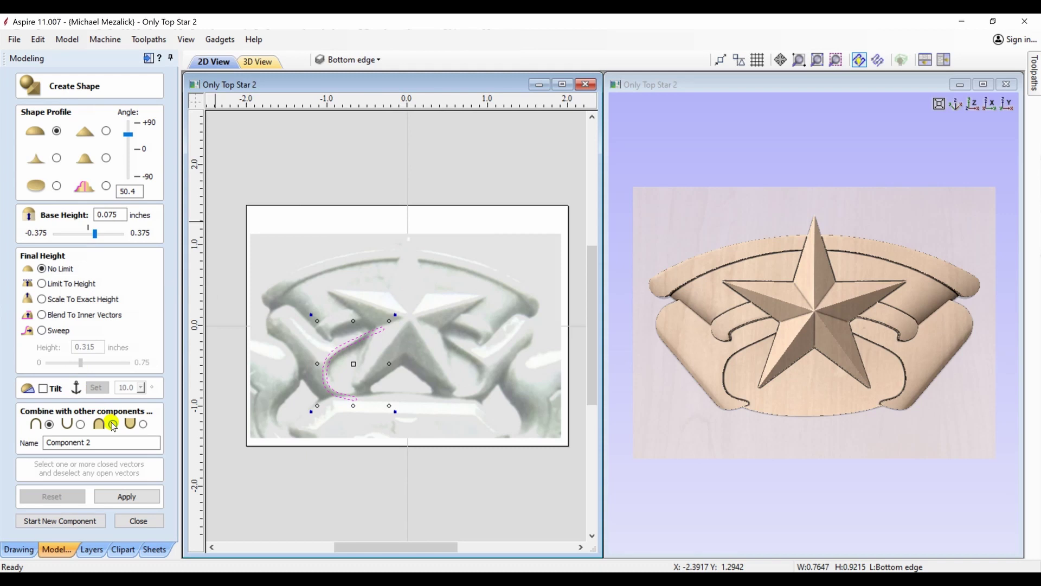
{"action": "left_click", "coordinate": [119, 498]}
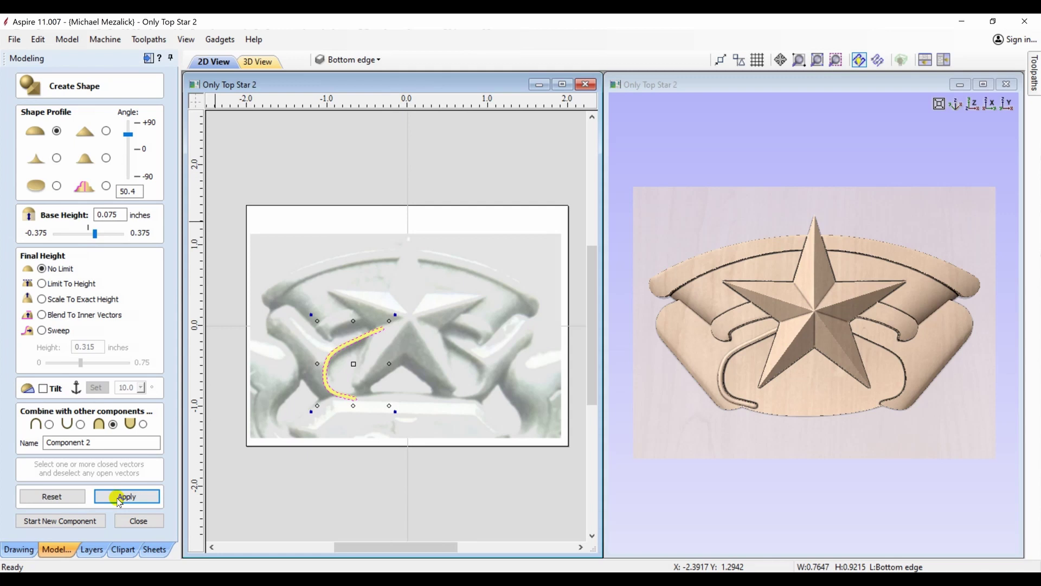
{"action": "left_click", "coordinate": [658, 481]}
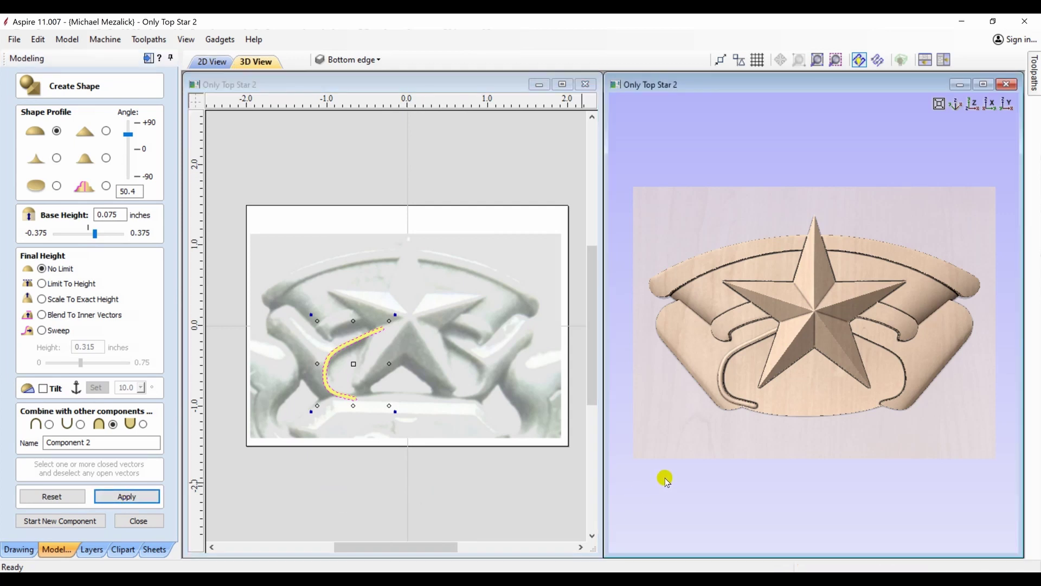
{"action": "left_click_drag", "start_coordinate": [665, 481], "coordinate": [745, 353]}
{"action": "left_click", "coordinate": [974, 103]}
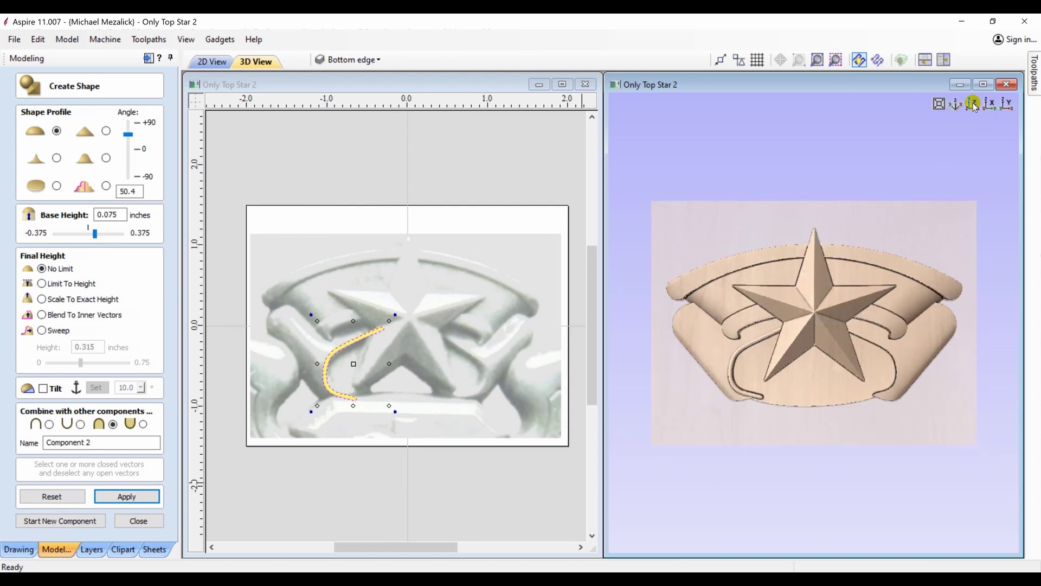
{"action": "left_click", "coordinate": [126, 497]}
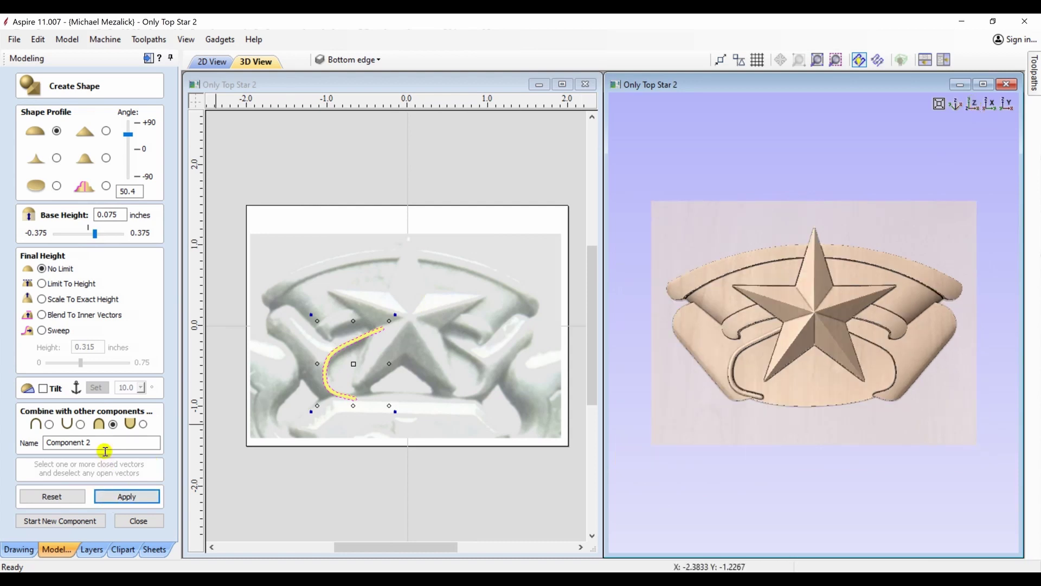
{"action": "type", "text": "bottom edge"}
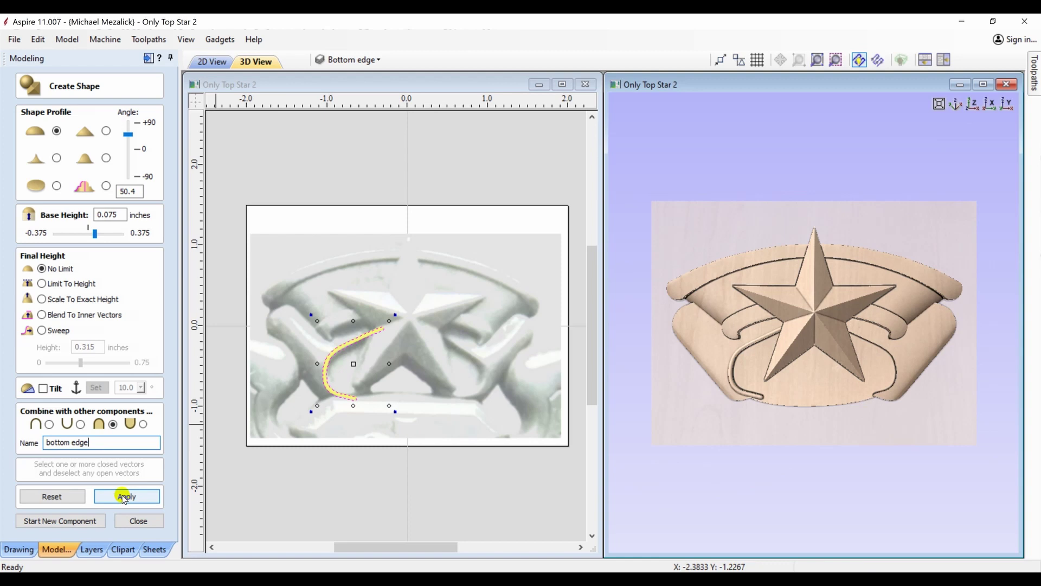
{"action": "left_click", "coordinate": [136, 521]}
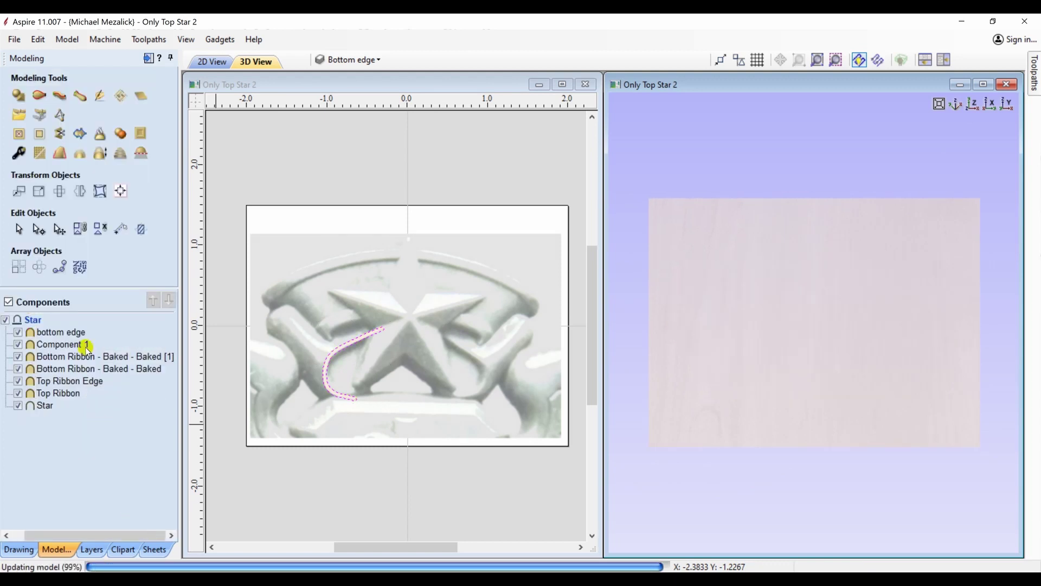
Step: Make a horizontally mirrored copy of 'bottom edge' on the right, then bake the visible model into a component
{"action": "left_click", "coordinate": [61, 333]}
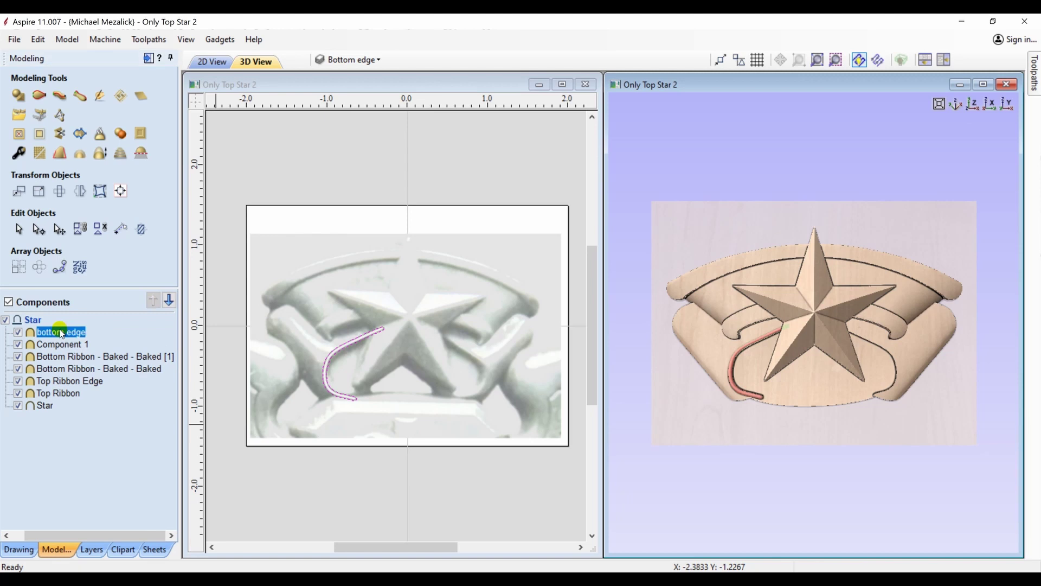
{"action": "left_click", "coordinate": [220, 256]}
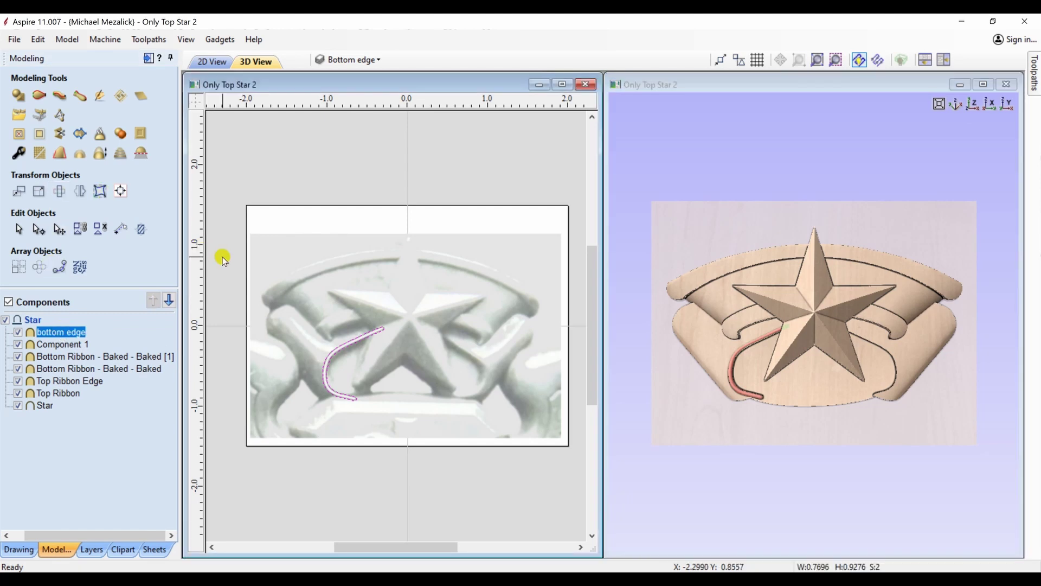
{"action": "left_click", "coordinate": [55, 332]}
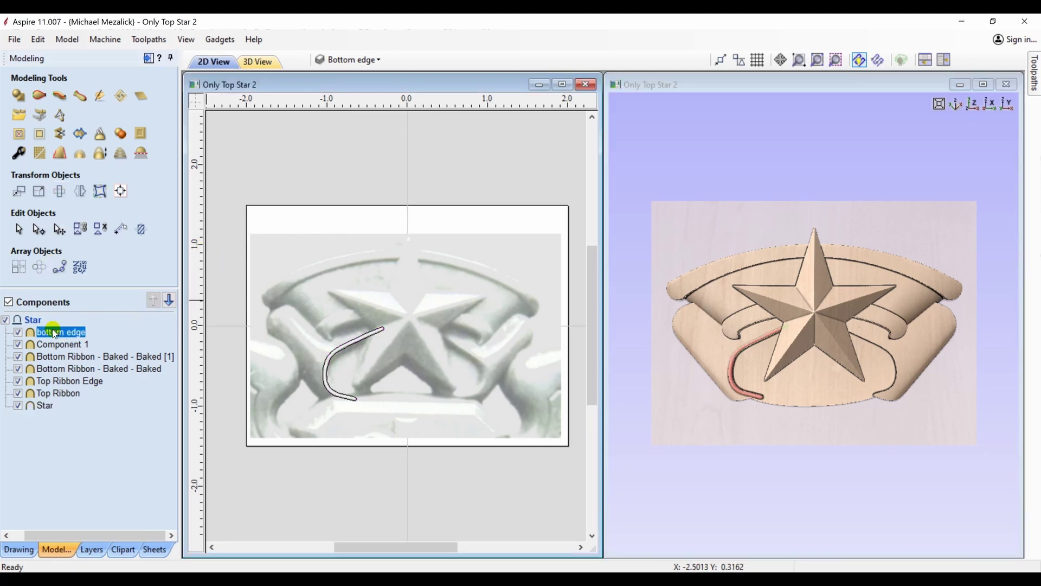
{"action": "left_click", "coordinate": [80, 191]}
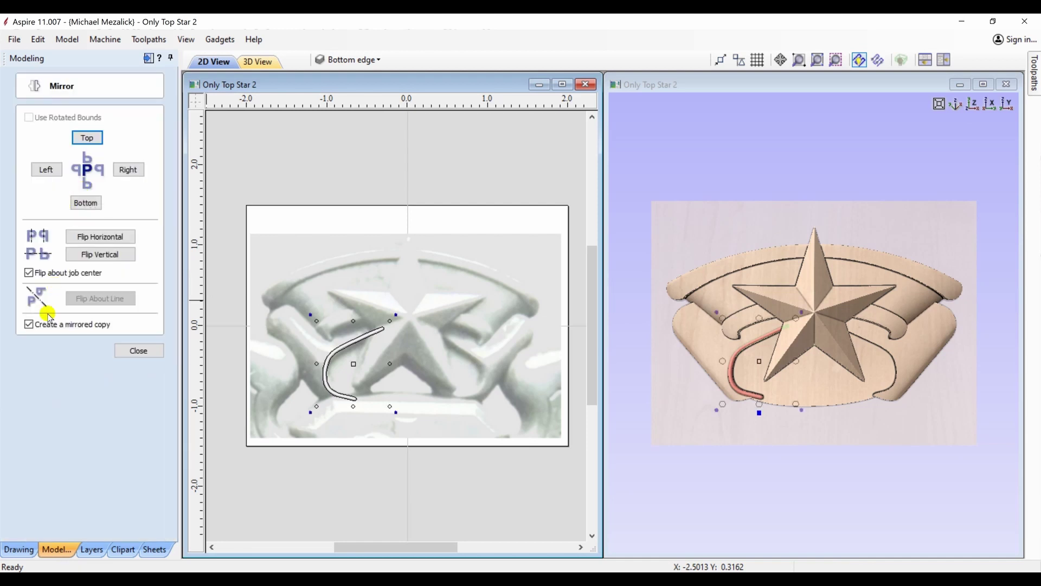
{"action": "left_click", "coordinate": [101, 237]}
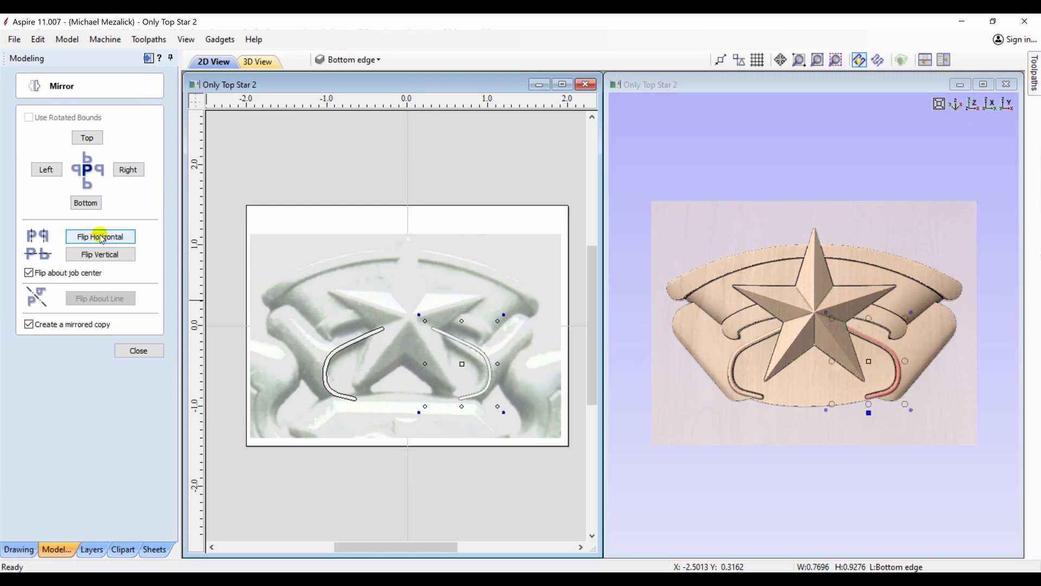
{"action": "left_click", "coordinate": [136, 350]}
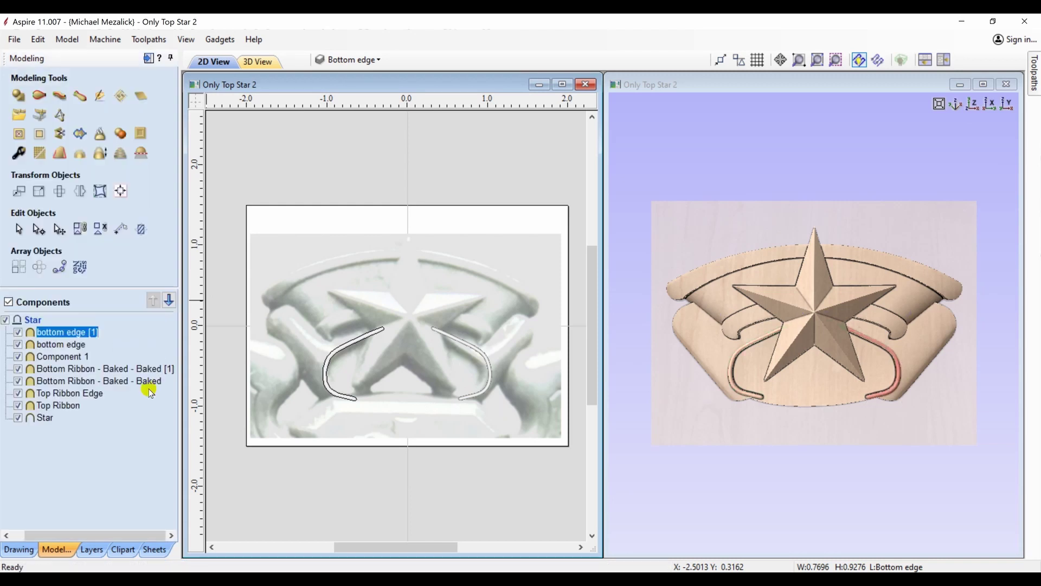
{"action": "left_click", "coordinate": [131, 470]}
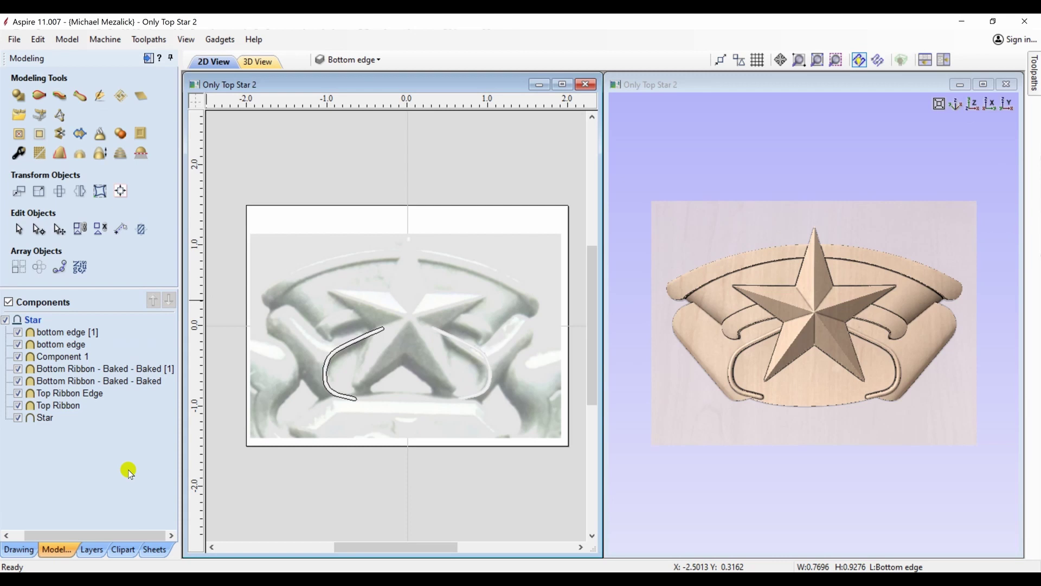
{"action": "left_click", "coordinate": [120, 137]}
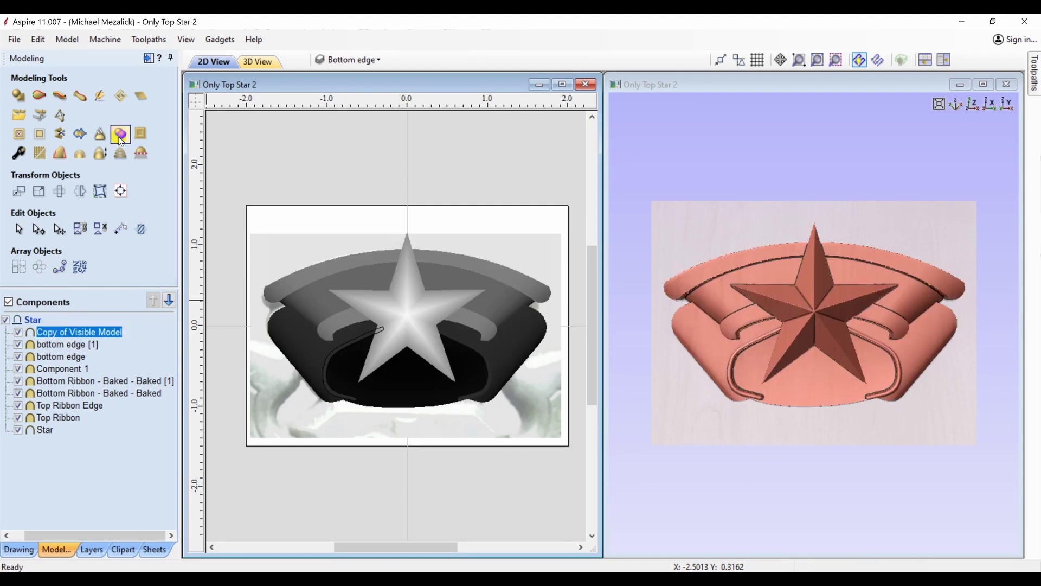
Step: Rename the Copy of Visible Model component to 'Top Star'
{"action": "right_click", "coordinate": [70, 334]}
{"action": "left_click", "coordinate": [63, 333]}
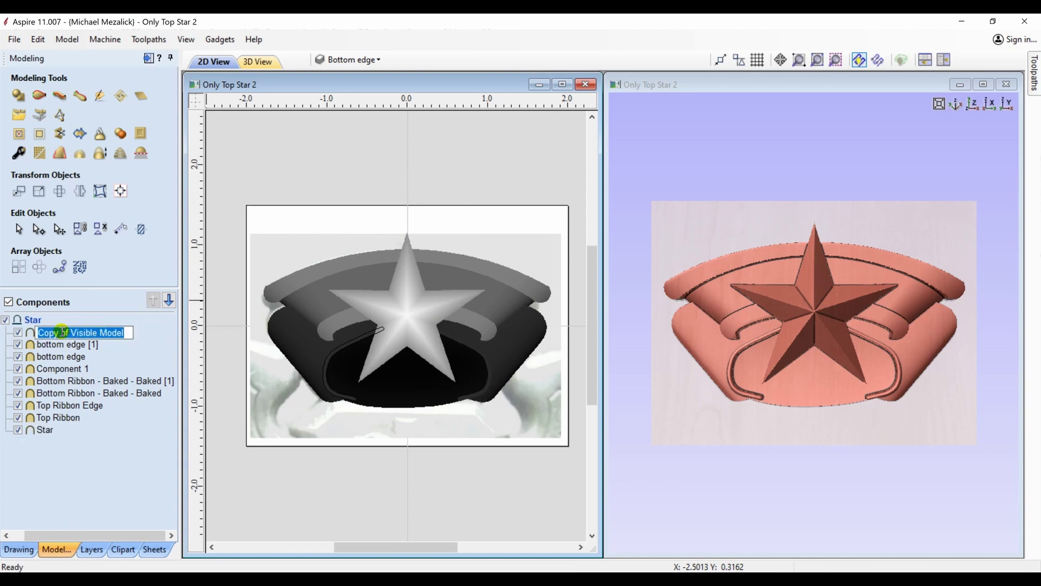
{"action": "type", "text": "Top St"}
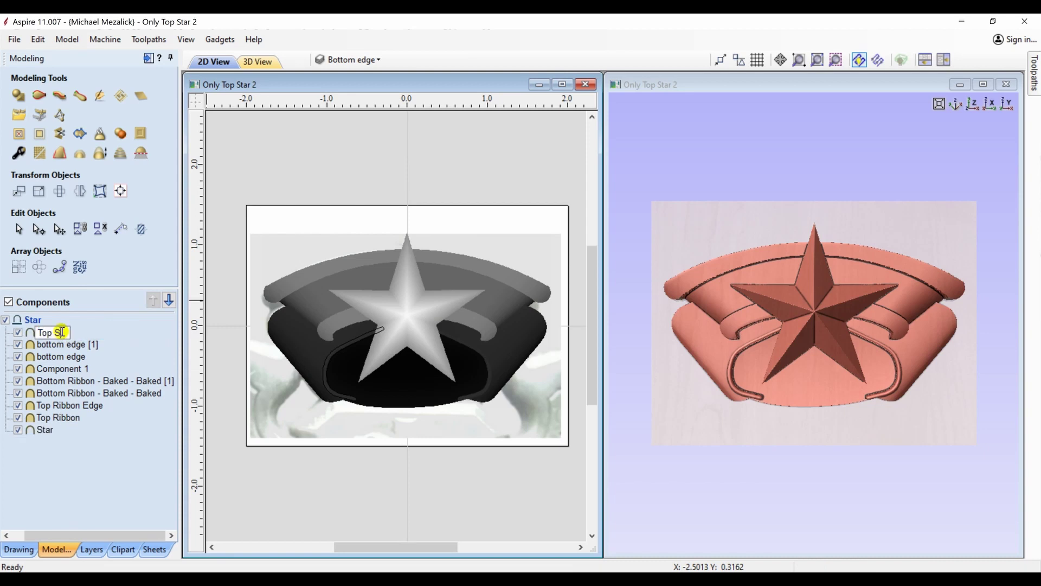
{"action": "type", "text": "ar"}
{"action": "left_click", "coordinate": [78, 472]}
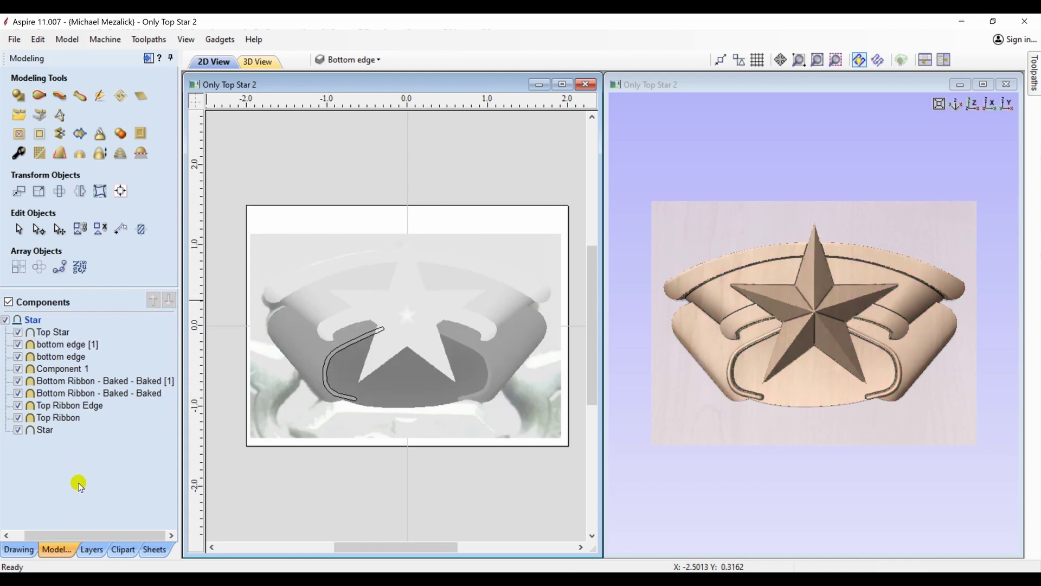
Step: Export Top Star as 3D clipart, replacing the existing Top Star.3dClip file
{"action": "left_click", "coordinate": [51, 332]}
{"action": "right_click", "coordinate": [51, 330]}
{"action": "key", "text": "Escape"}
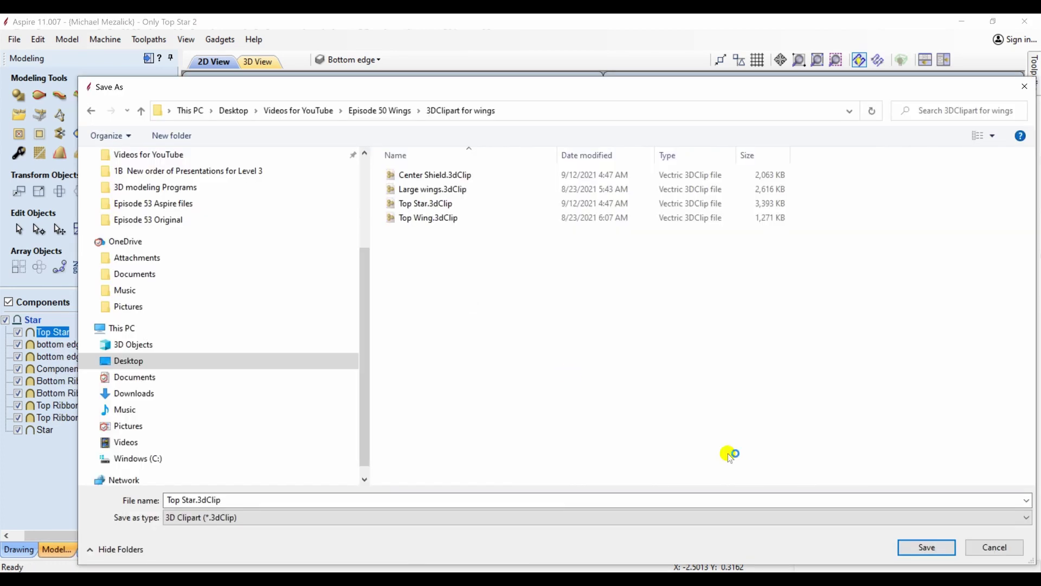
{"action": "left_click", "coordinate": [922, 547]}
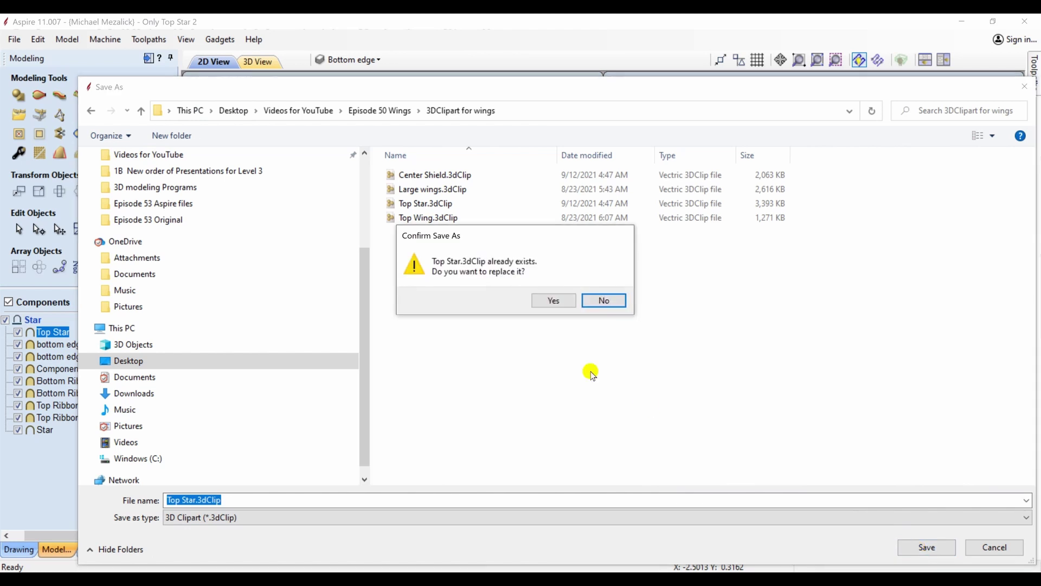
{"action": "left_click", "coordinate": [553, 299]}
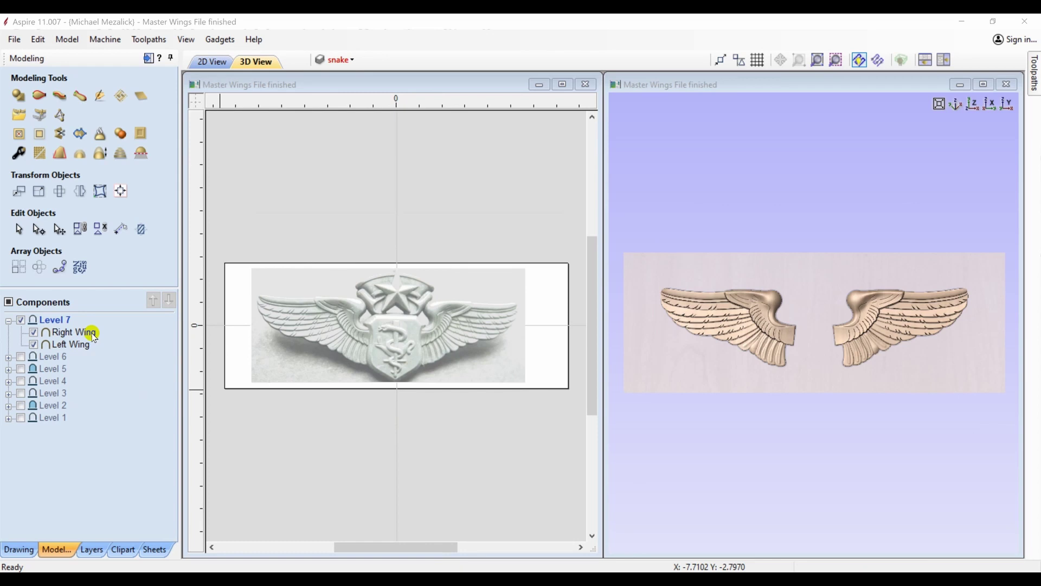
Step: Import Center Shield.3dClip from the '3DClipart for wings' folder
{"action": "left_click", "coordinate": [20, 117]}
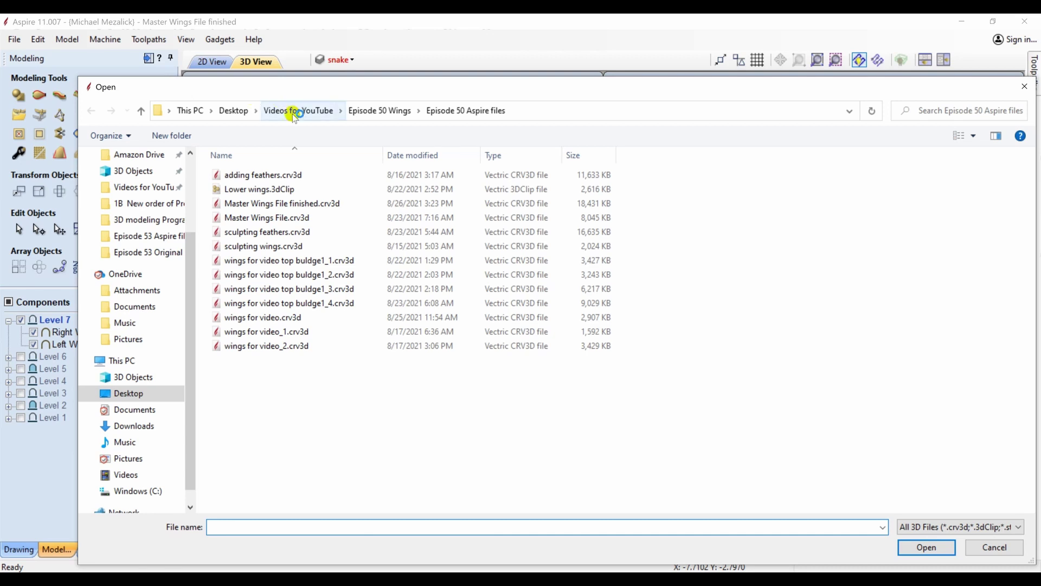
{"action": "left_click", "coordinate": [364, 112]}
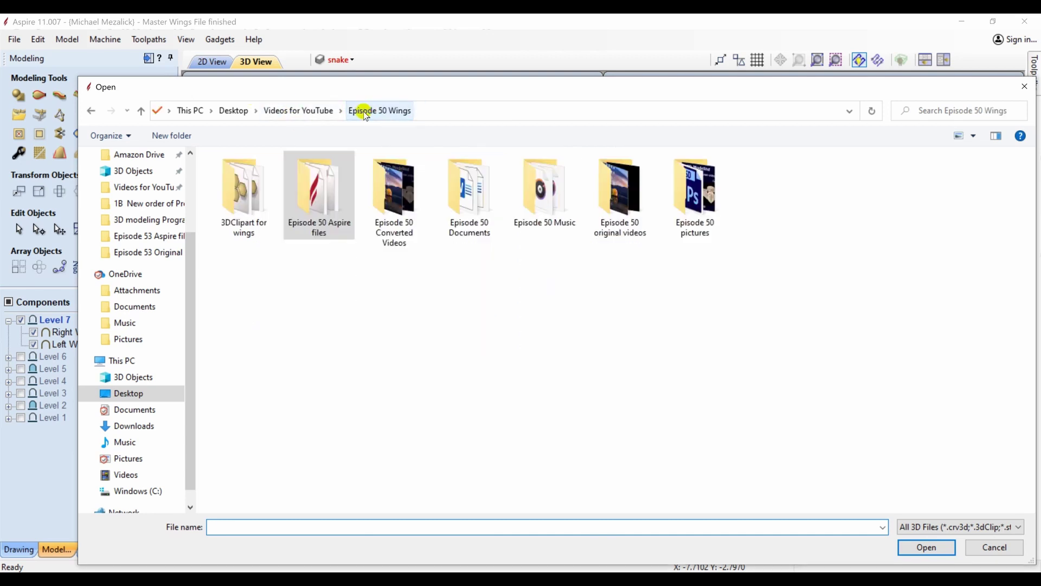
{"action": "double_click", "coordinate": [251, 182]}
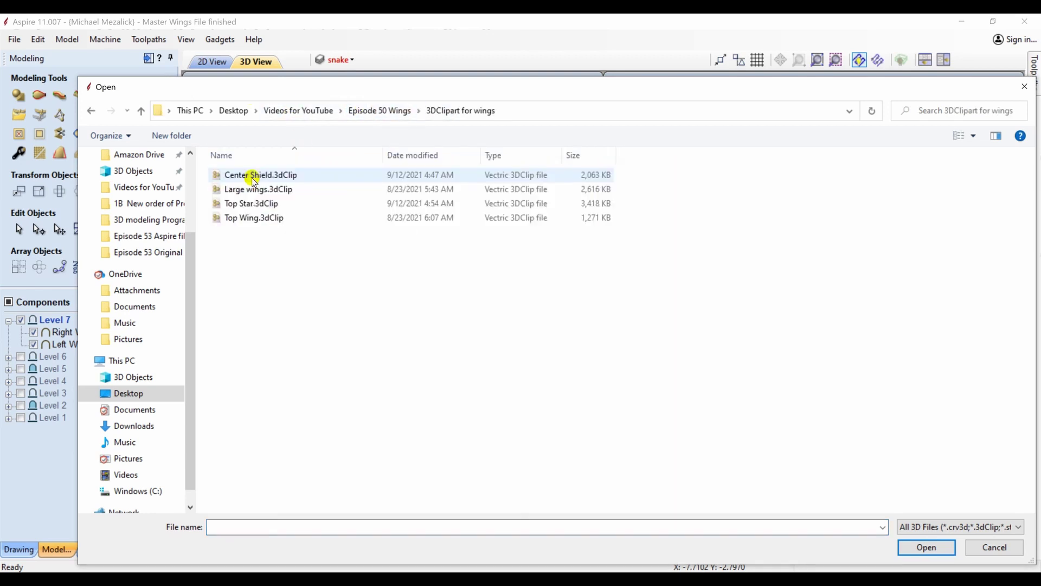
{"action": "double_click", "coordinate": [254, 176]}
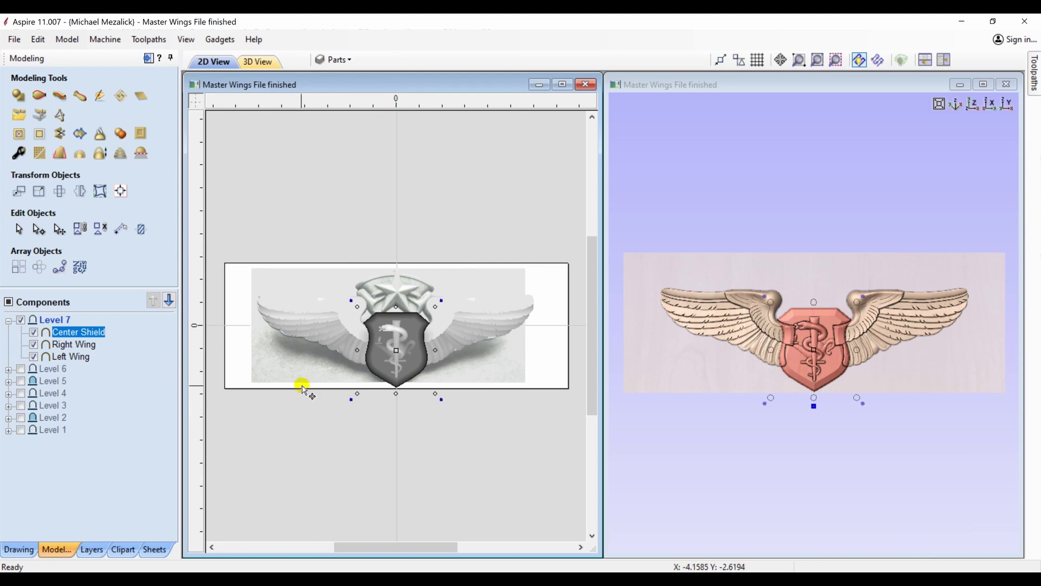
Step: Set Center Shield's combine mode to Merge and its base height to 0.105 inches
{"action": "right_click", "coordinate": [88, 333]}
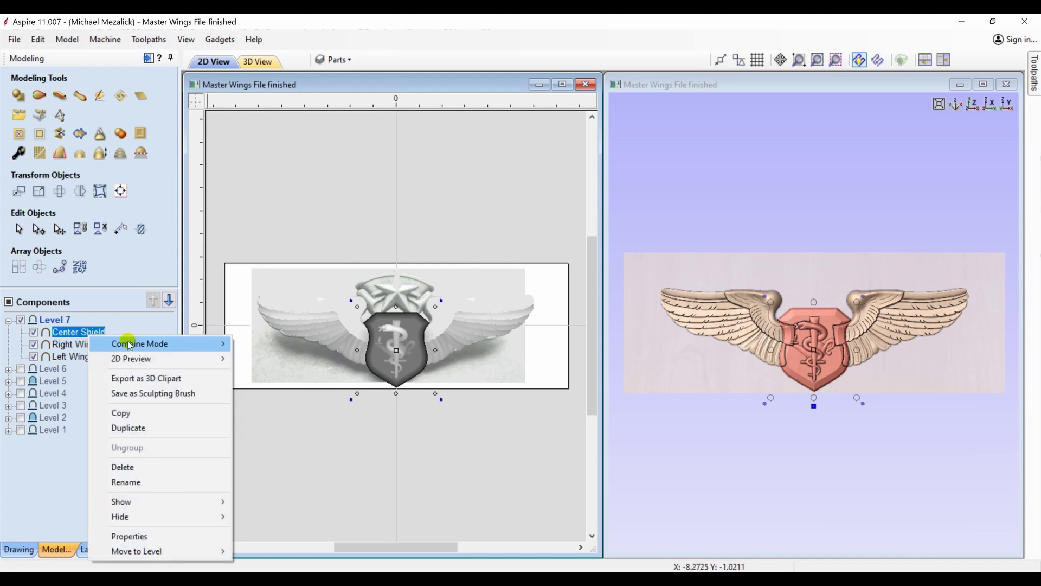
{"action": "mouse_move", "coordinate": [133, 343]}
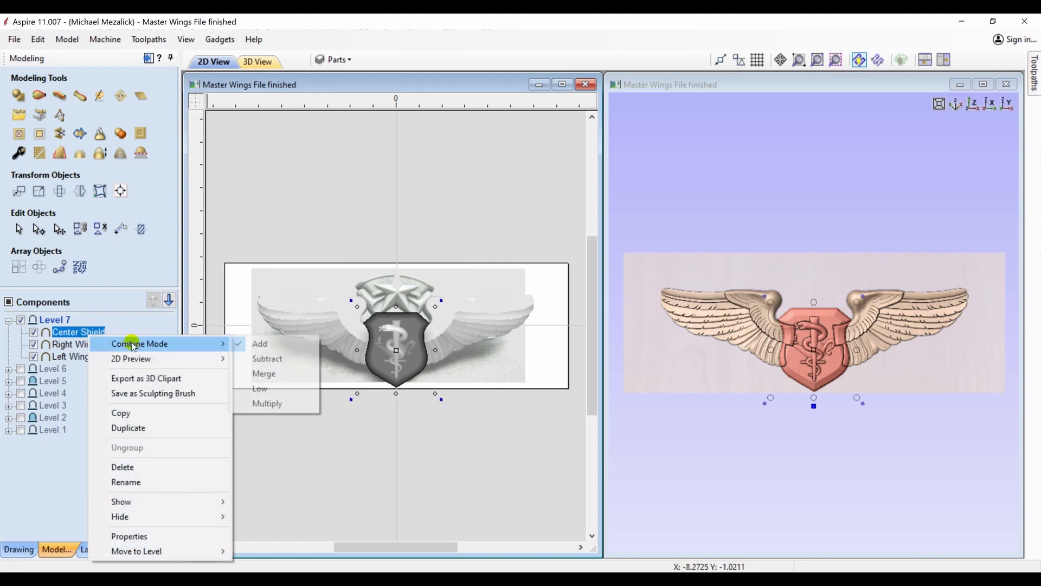
{"action": "left_click", "coordinate": [268, 373]}
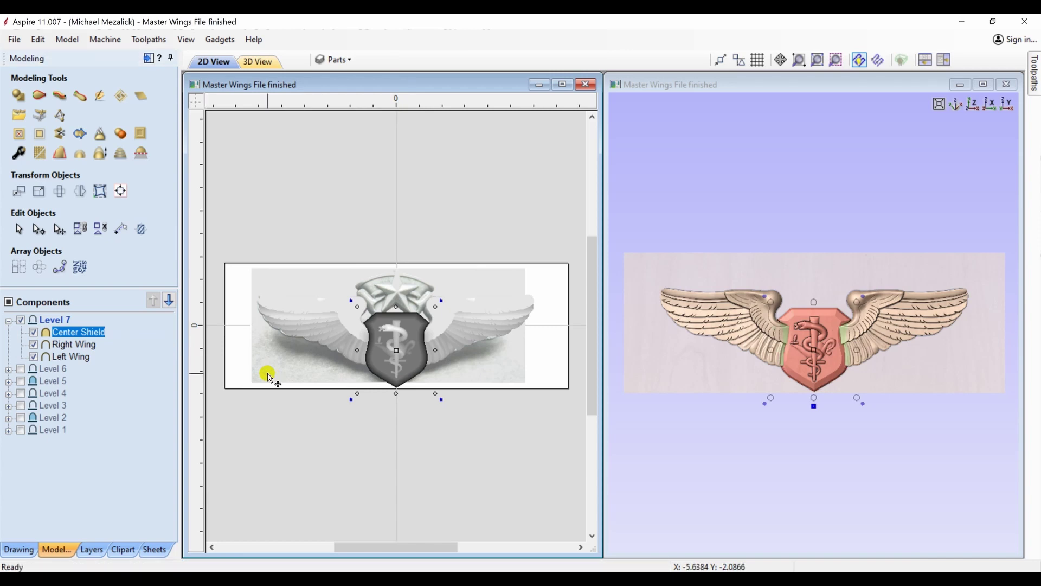
{"action": "left_click", "coordinate": [21, 158]}
{"action": "left_click", "coordinate": [90, 229]}
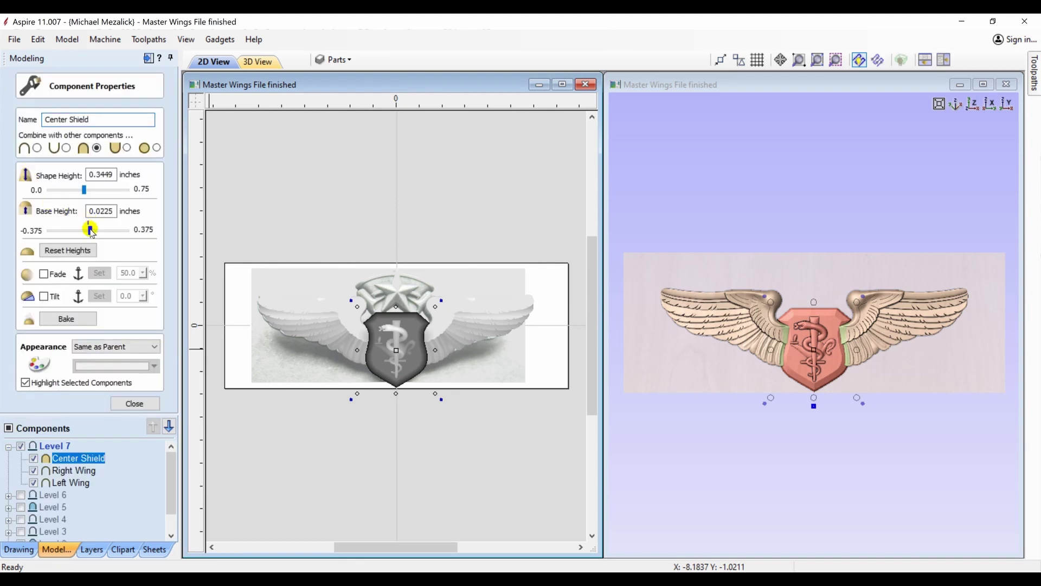
{"action": "left_click_drag", "start_coordinate": [90, 230], "coordinate": [99, 230]}
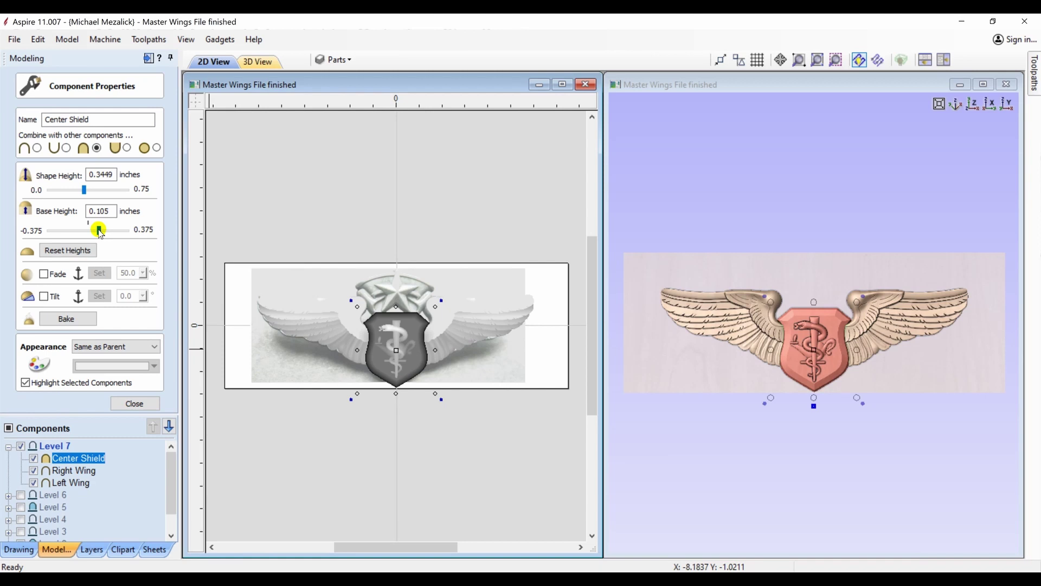
{"action": "left_click", "coordinate": [133, 403]}
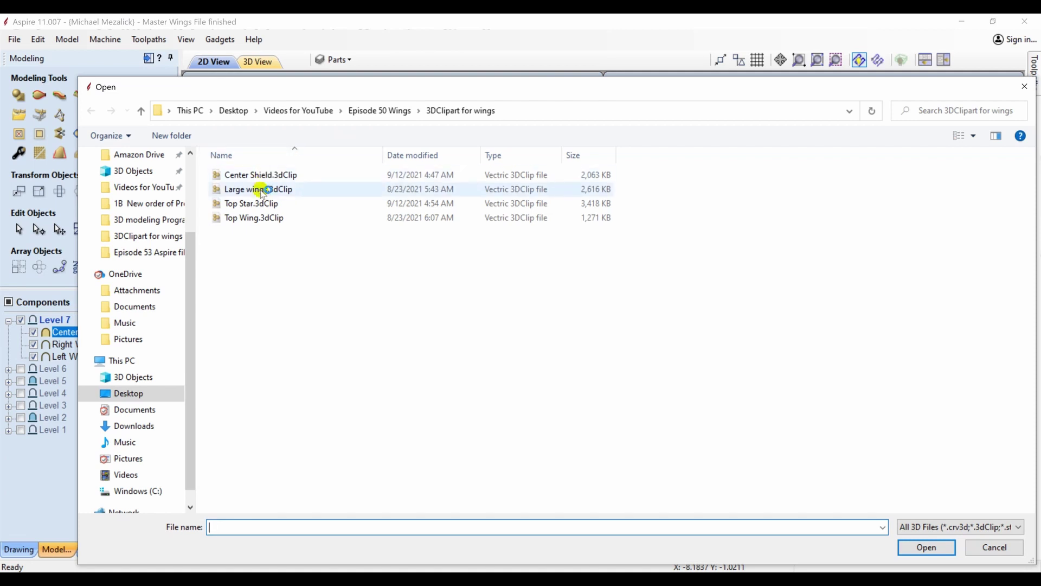
Step: Import Top Star.3dClip and move it up to sit above the Center Shield
{"action": "left_click", "coordinate": [264, 203]}
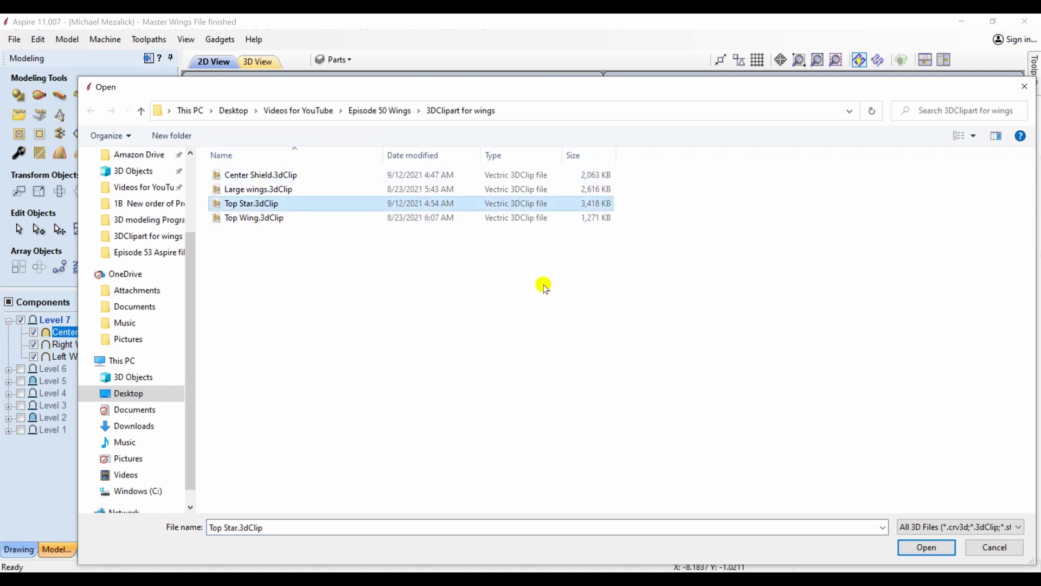
{"action": "left_click", "coordinate": [915, 547]}
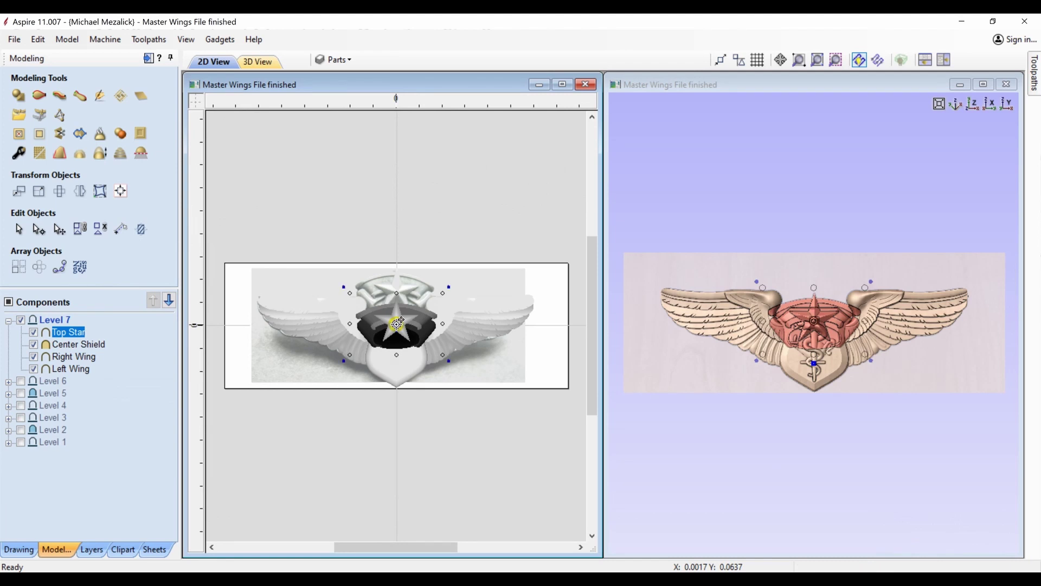
{"action": "left_click_drag", "start_coordinate": [398, 324], "coordinate": [397, 319]}
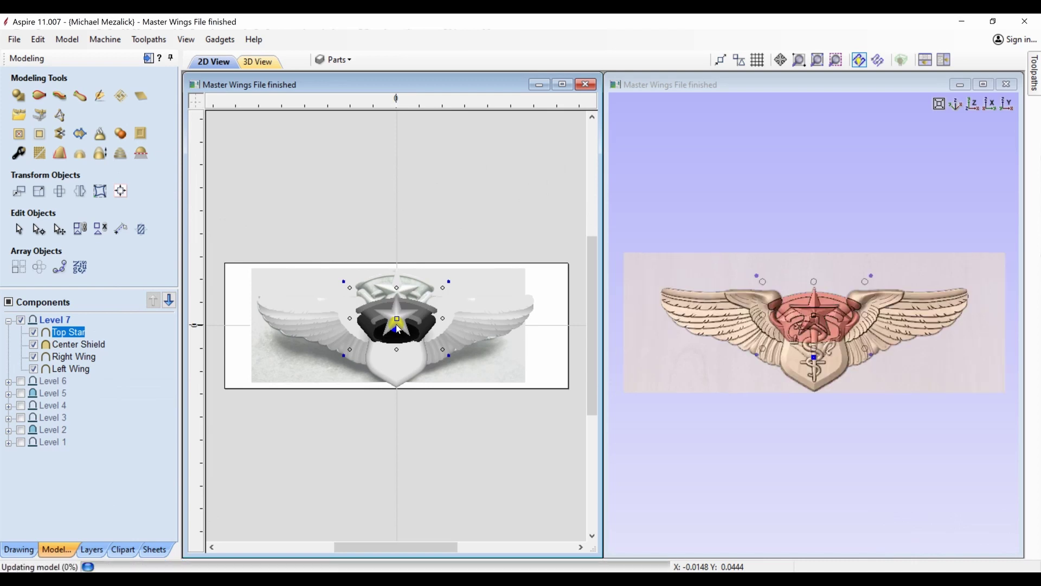
{"action": "key", "text": "Up"}
{"action": "key", "text": "Up"}
{"action": "key", "text": "Up"}
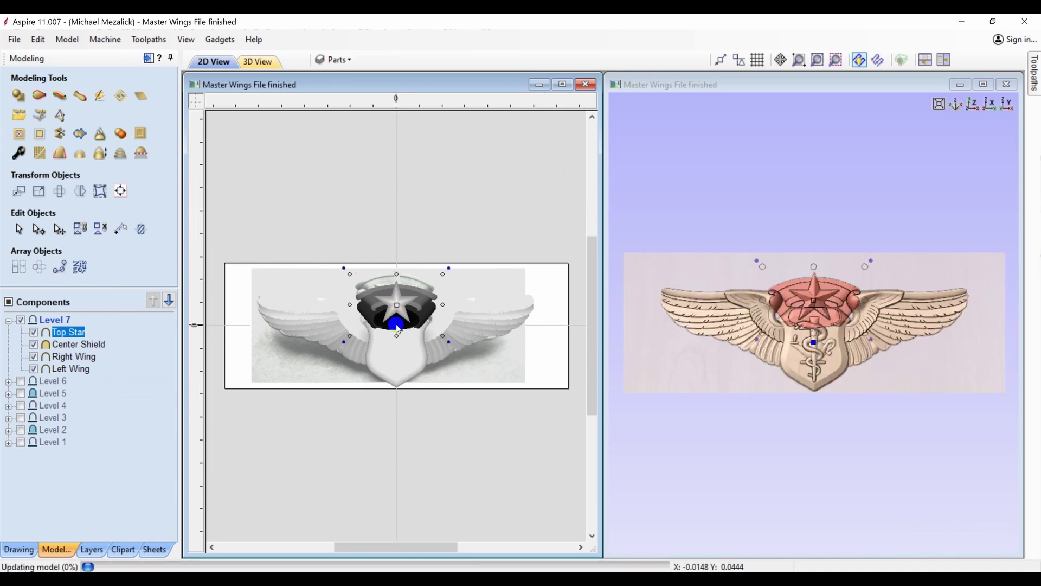
{"action": "key", "text": "Up"}
{"action": "key", "text": "Up"}
{"action": "key", "text": "Up"}
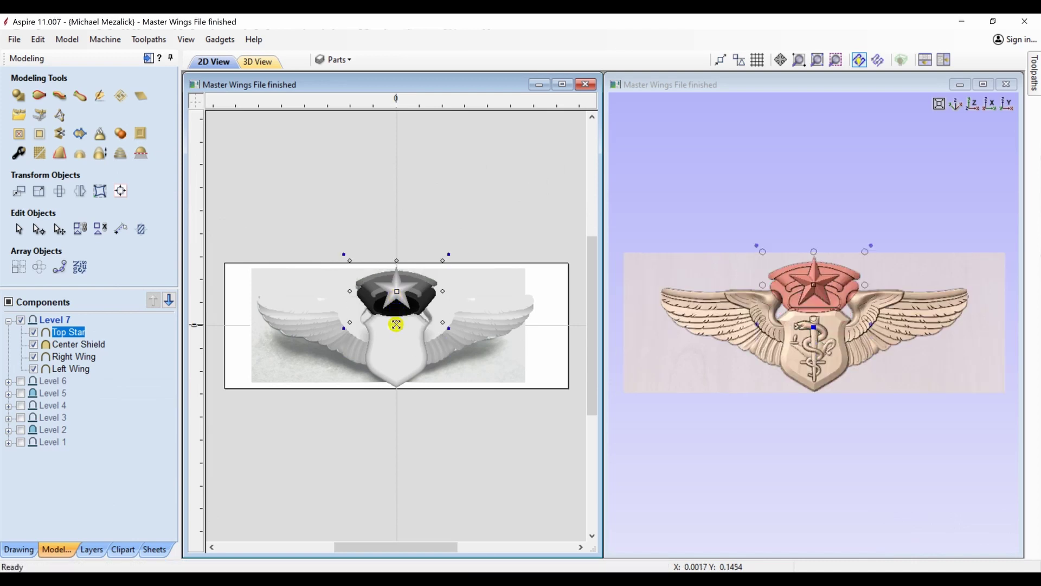
Step: Set Top Star's combine mode to Merge and deselect it
{"action": "right_click", "coordinate": [69, 333]}
{"action": "mouse_move", "coordinate": [126, 340]}
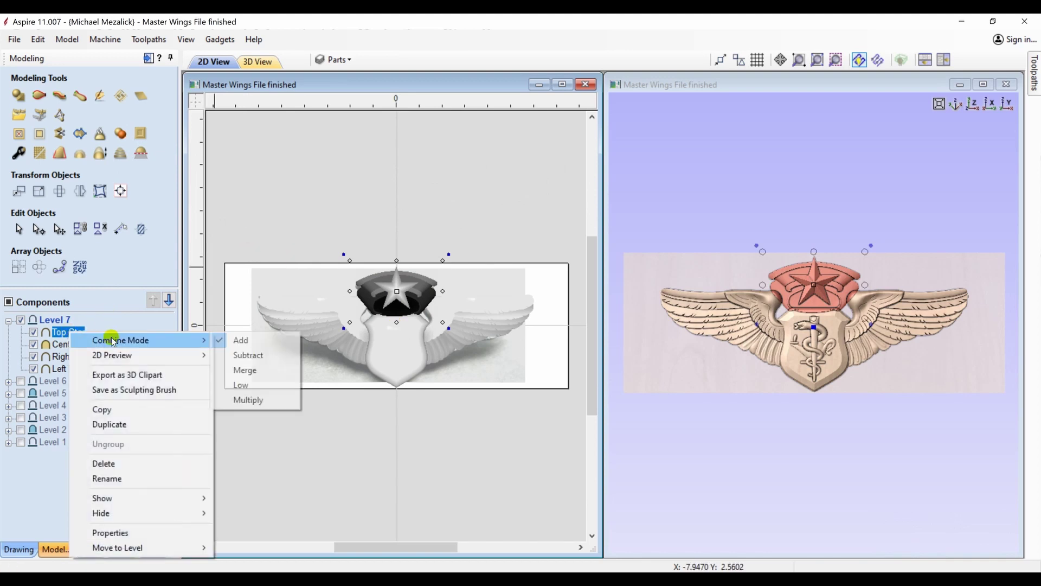
{"action": "left_click", "coordinate": [246, 369]}
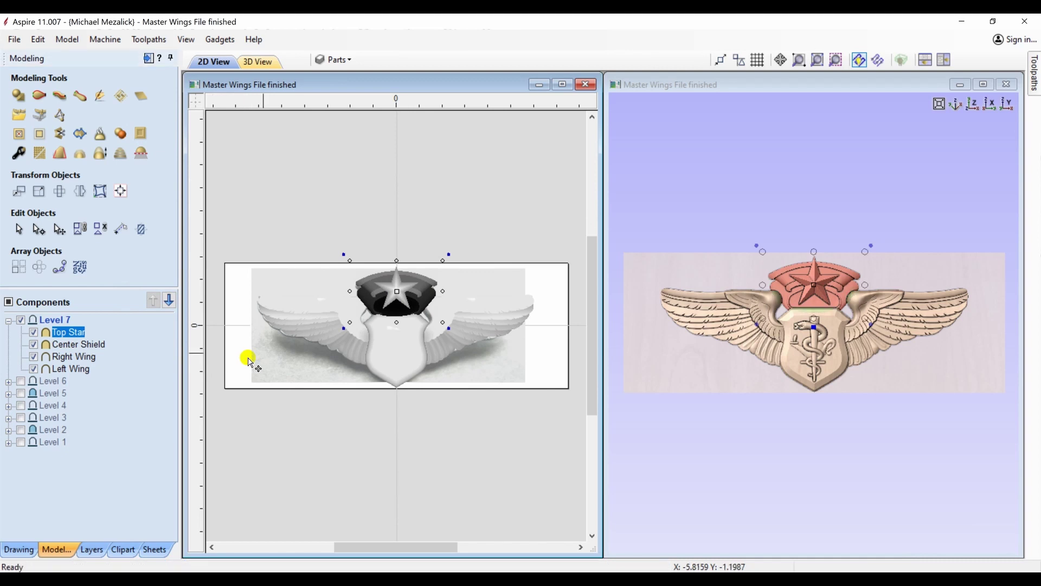
{"action": "left_click", "coordinate": [422, 454]}
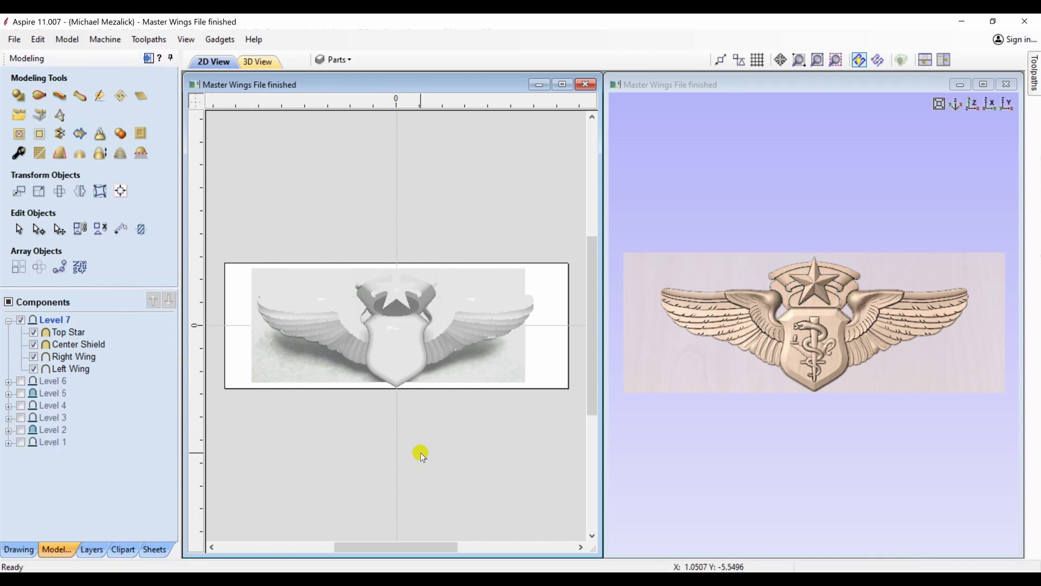